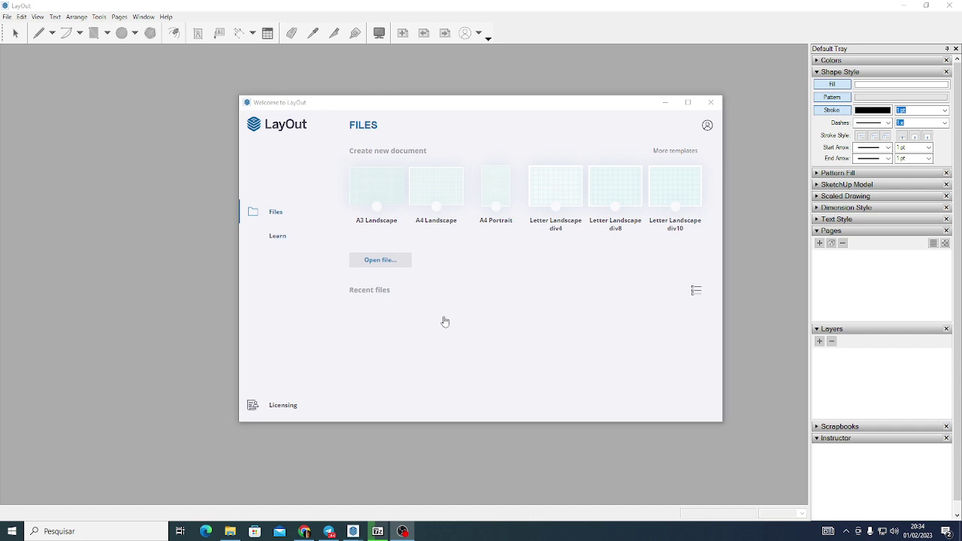
left_click(342, 106)
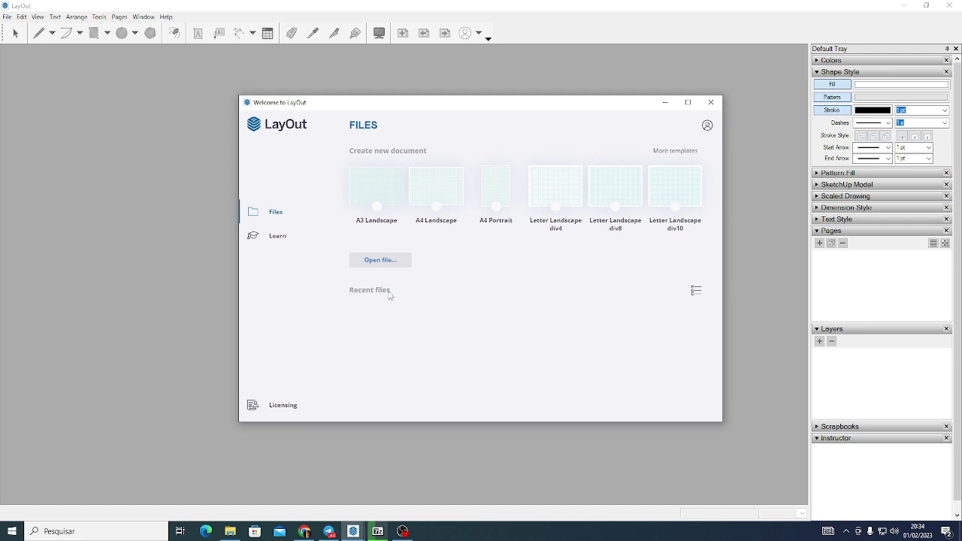
key("ctrl+a")
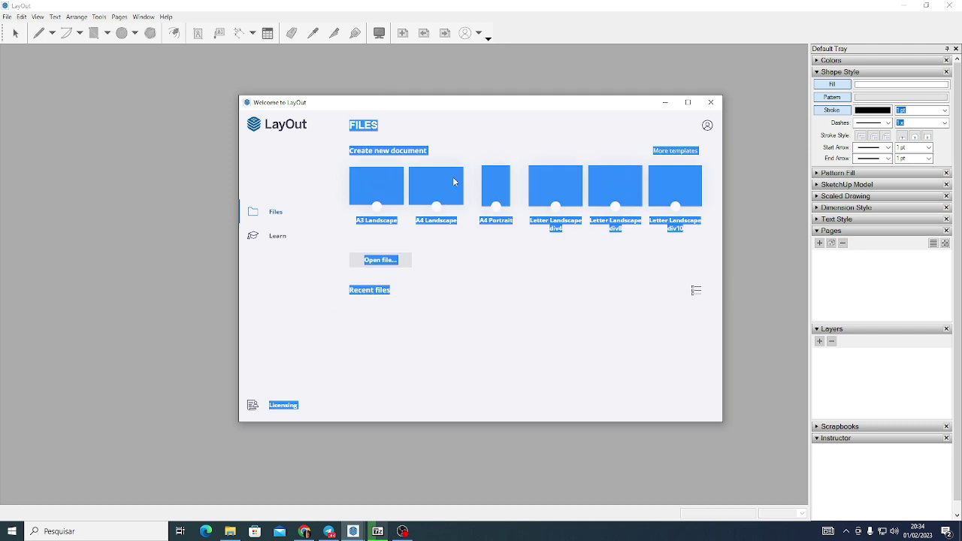
left_click(425, 147)
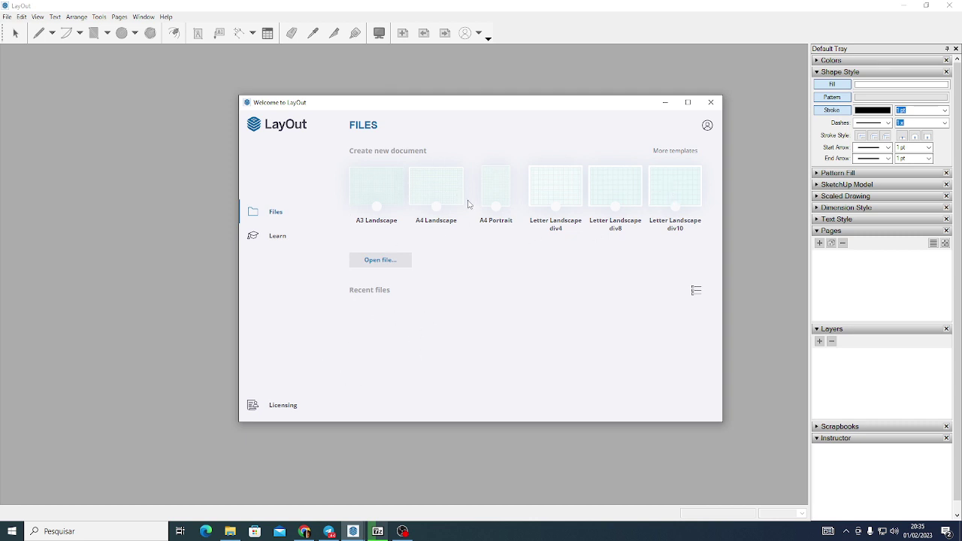
left_click(696, 290)
left_click(695, 291)
left_click(694, 291)
Show the full template collection and examine the Graph Paper and Plain Paper templates
left_click(666, 152)
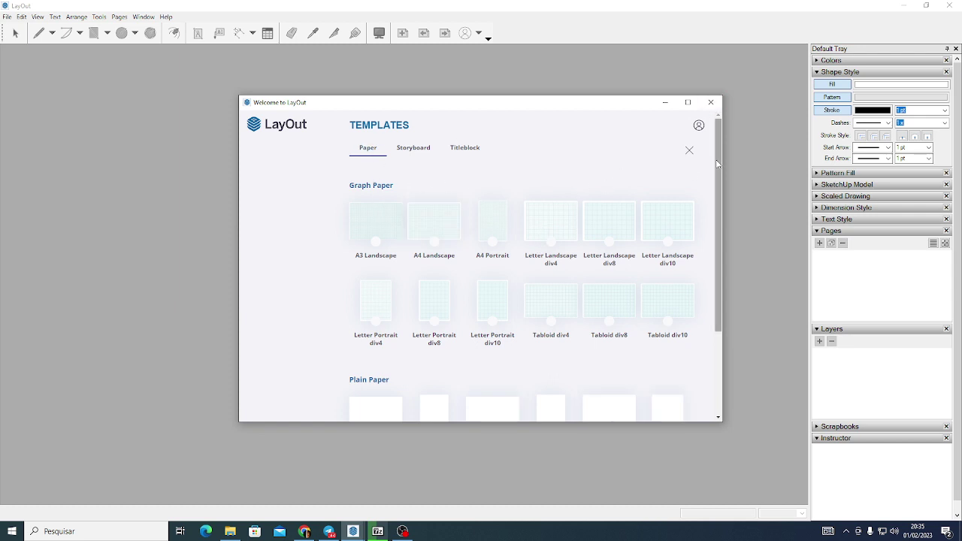
scroll(716, 177, "down", 3)
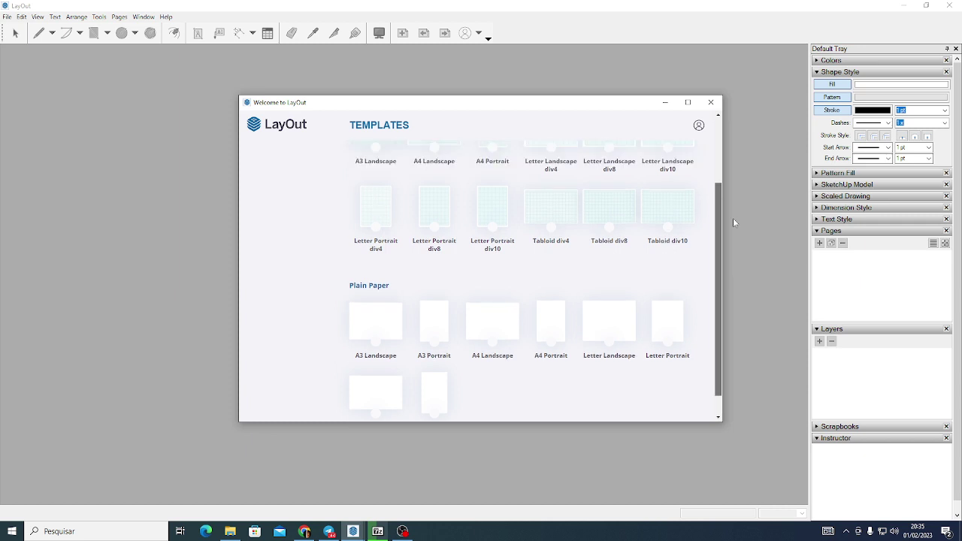
scroll(730, 145, "up", 3)
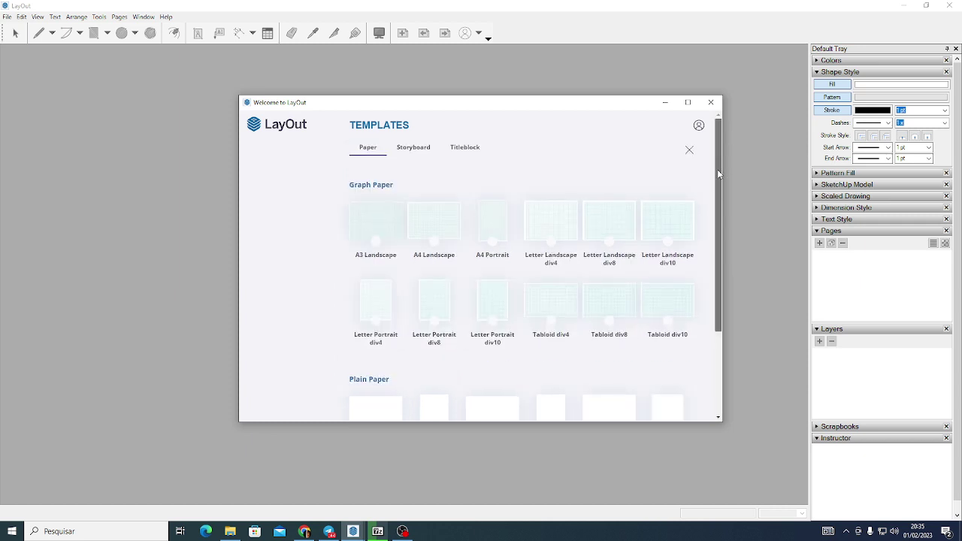
left_click_drag(717, 169, 720, 266)
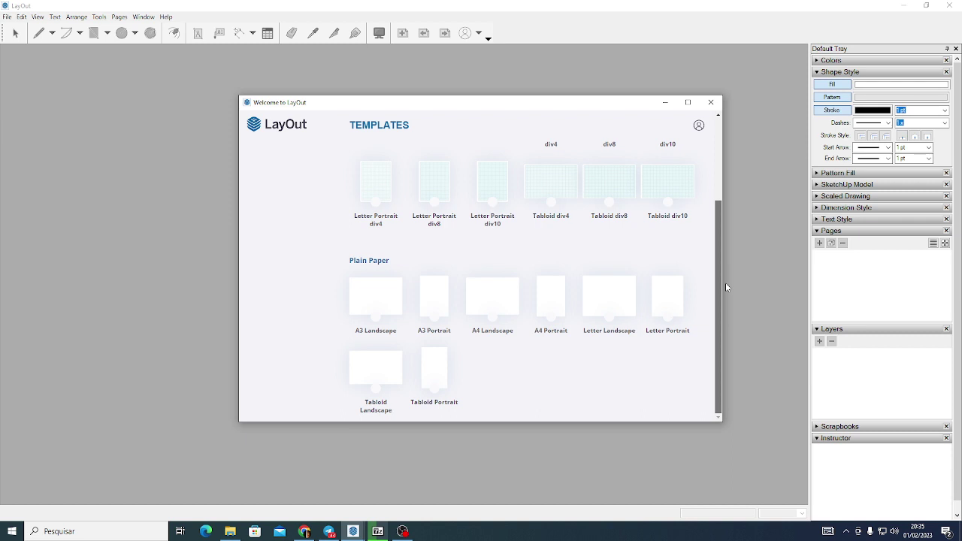
mouse_move(726, 287)
left_mouse_down()
mouse_move(723, 259)
mouse_move(725, 287)
left_mouse_up()
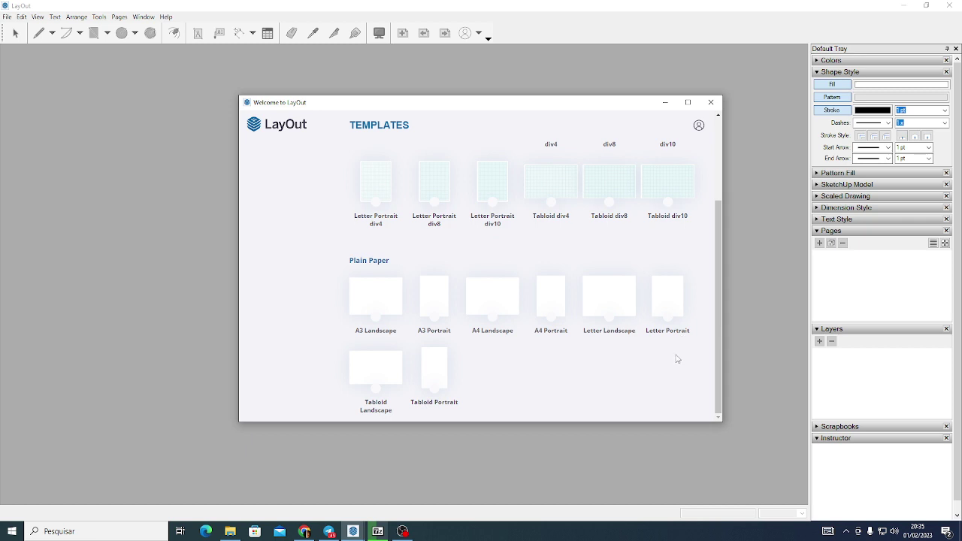
scroll(676, 359, "up", 3)
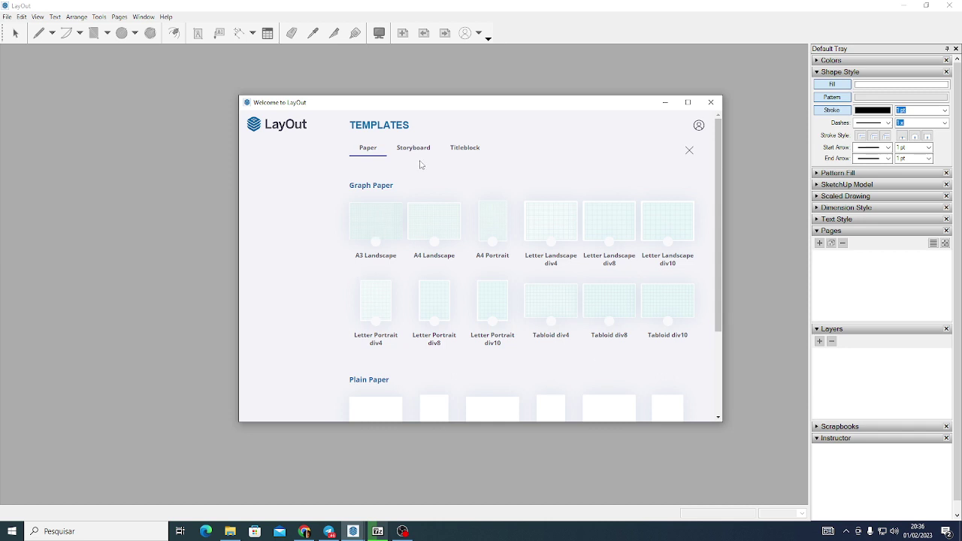
scroll(423, 268, "down", 3)
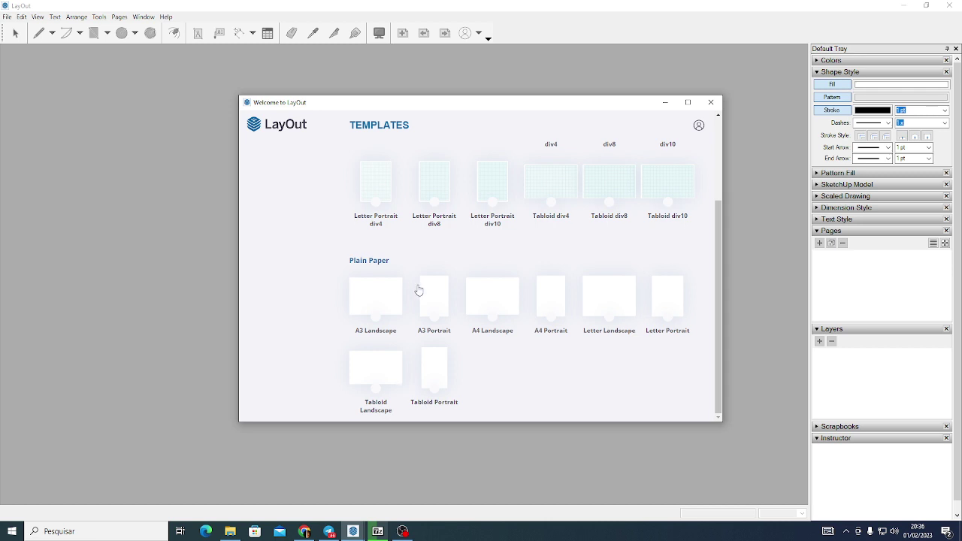
scroll(421, 295, "up", 3)
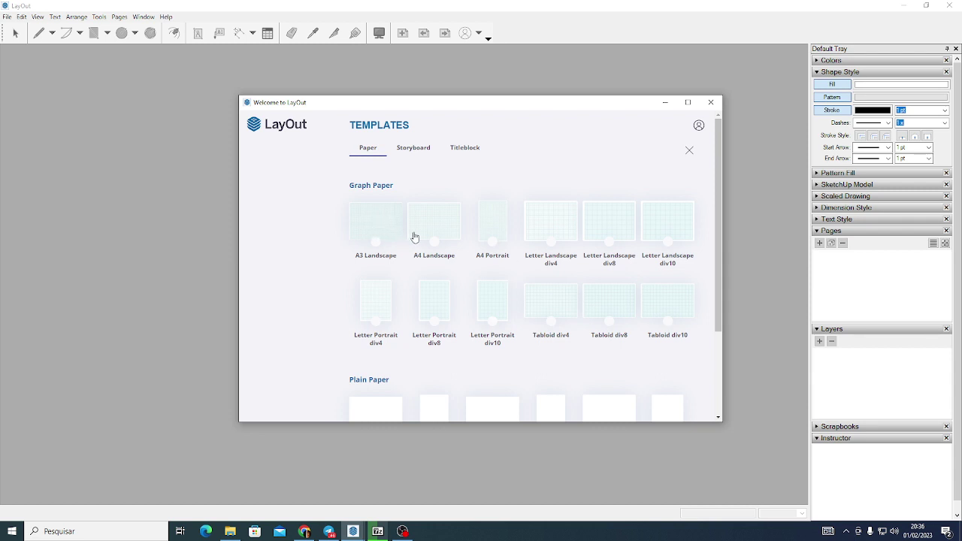
Examine the Storyboard templates and the Titleblock template styles, from Contemporary through Traditional
left_click(423, 148)
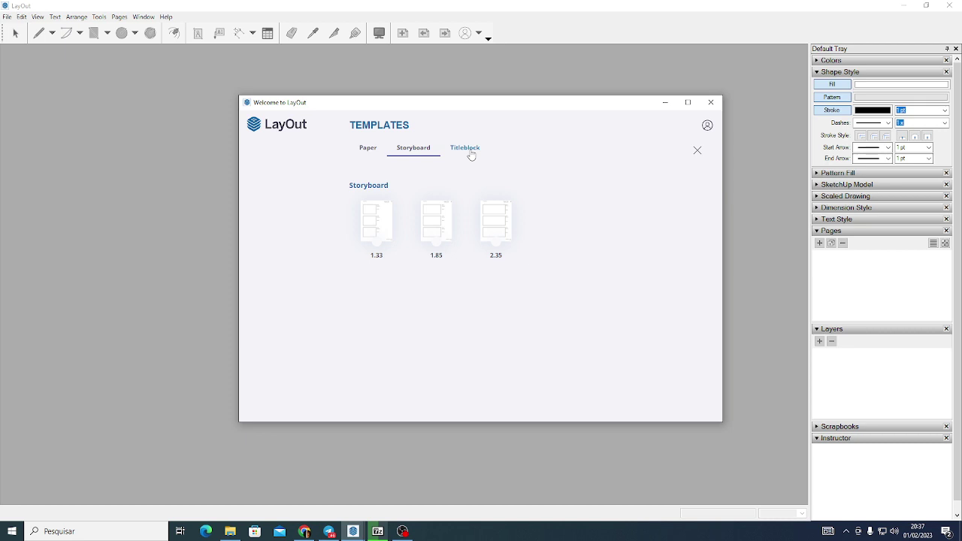
left_click(469, 150)
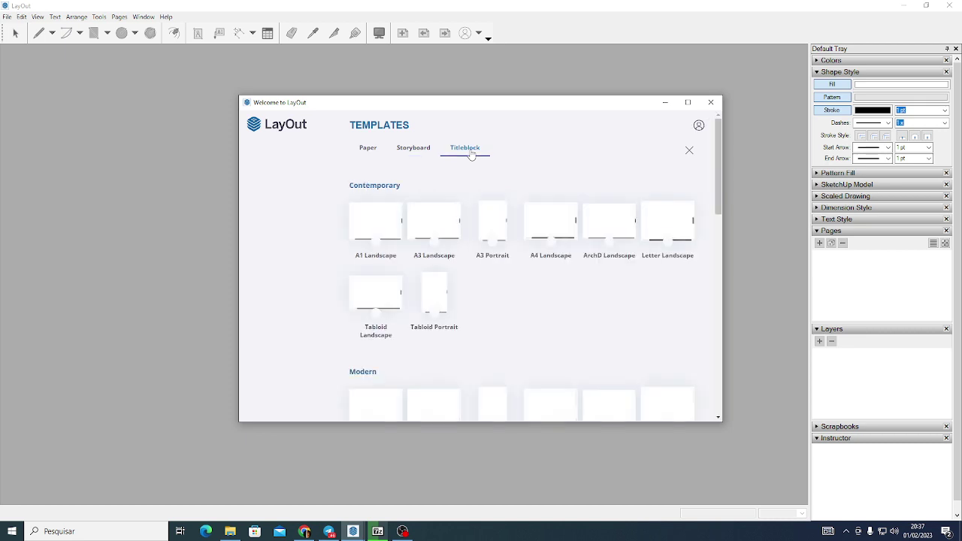
scroll(526, 316, "down", 3)
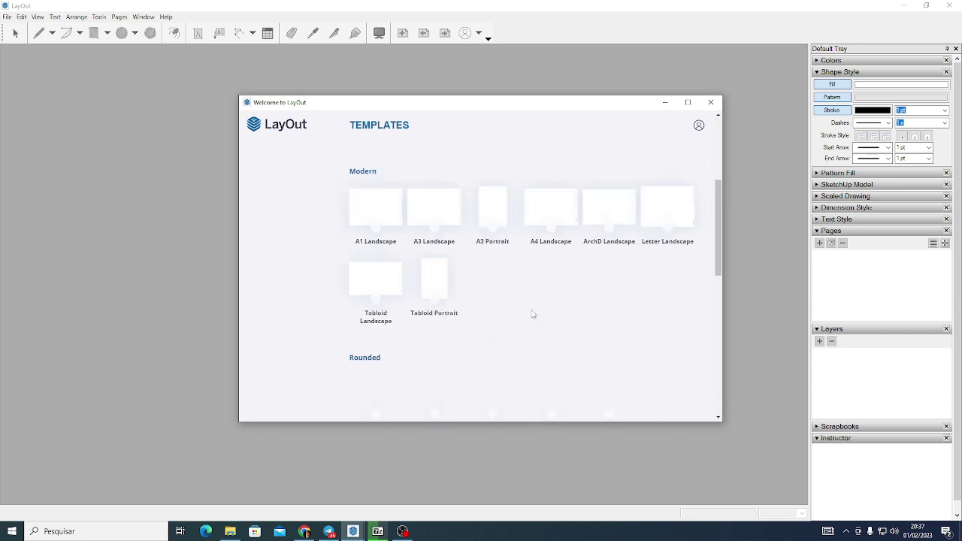
scroll(565, 305, "down", 2)
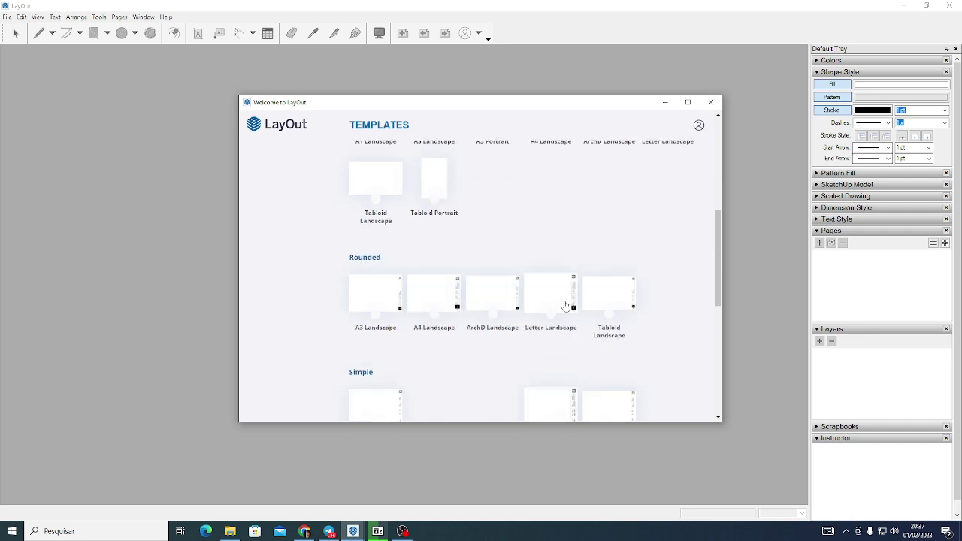
scroll(565, 306, "down", 3)
scroll(526, 301, "down", 3)
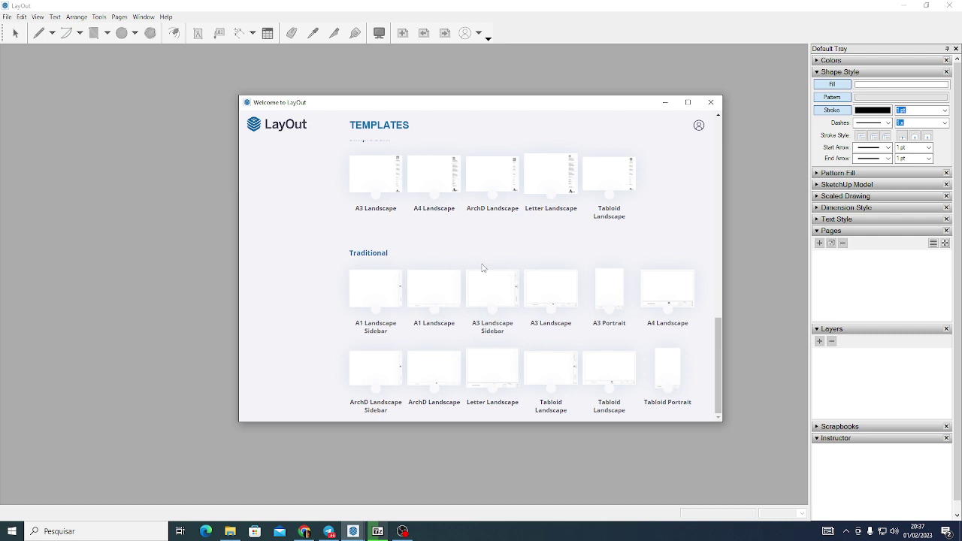
scroll(484, 267, "up", 1)
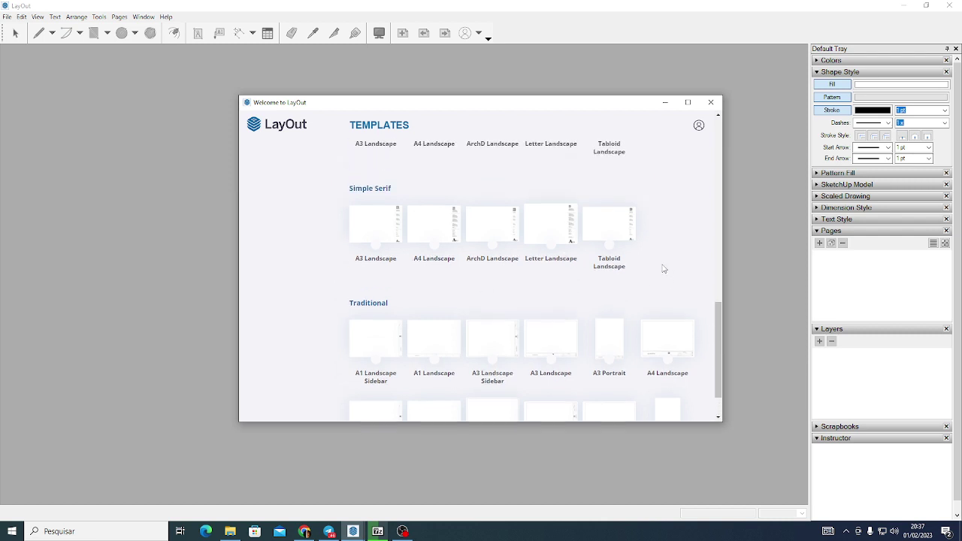
scroll(661, 269, "up", 1)
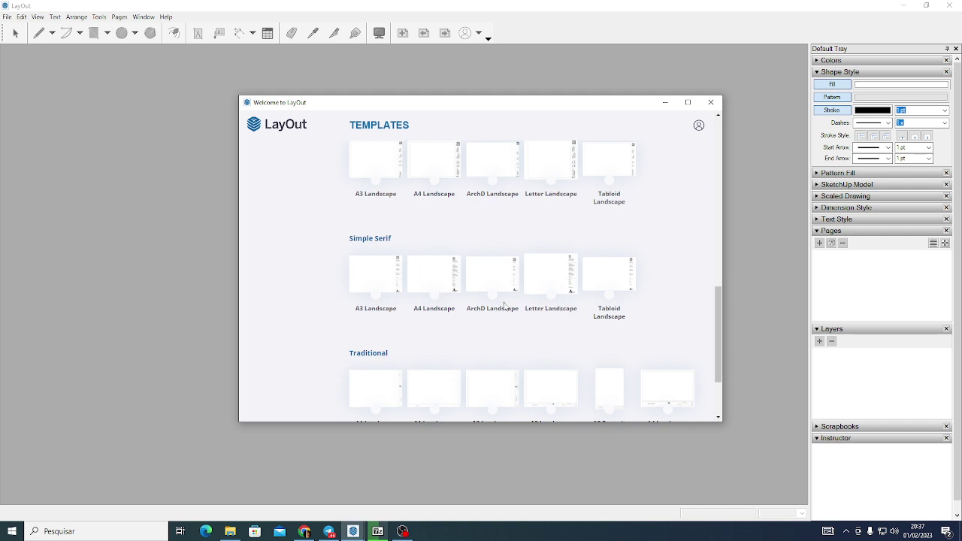
scroll(519, 351, "down", 2)
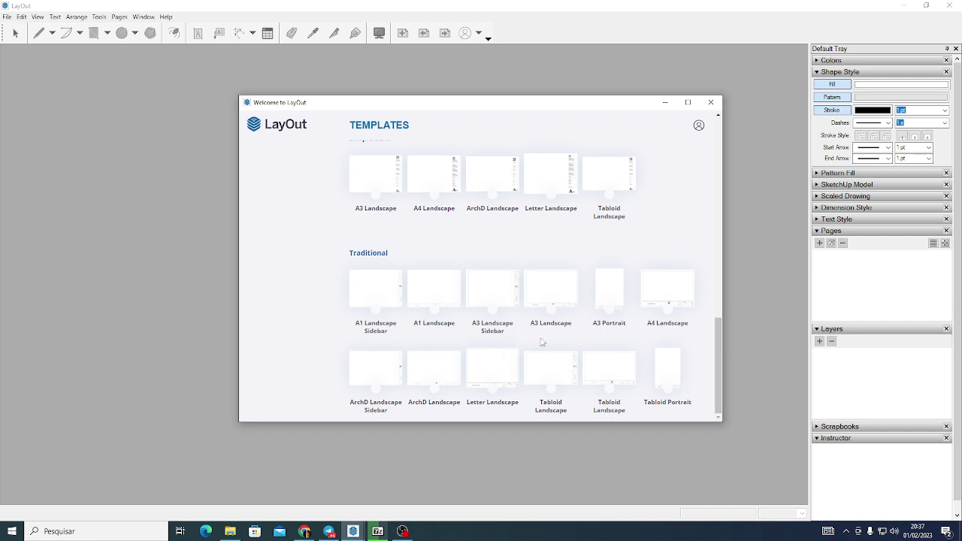
scroll(553, 344, "up", 1)
scroll(554, 343, "up", 10)
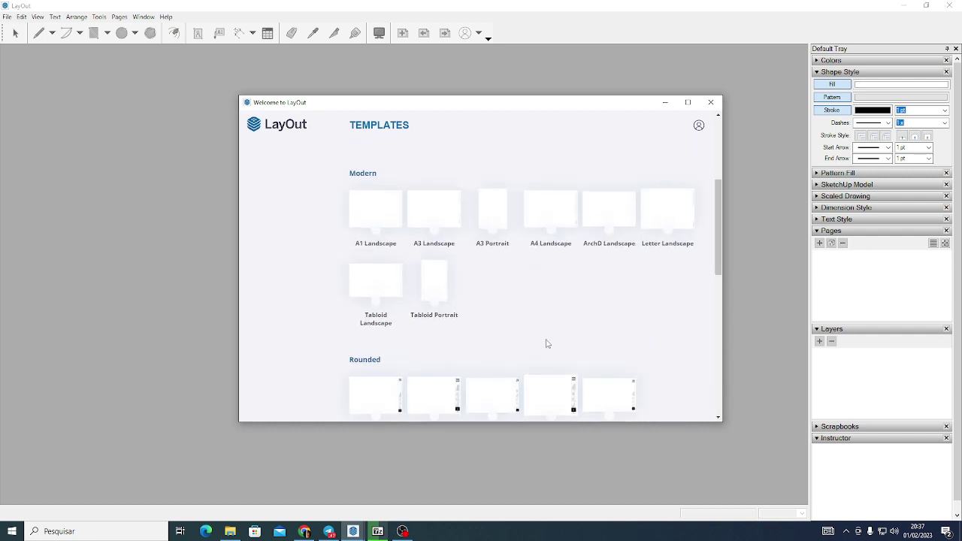
Create a new document from the A3 Landscape template in the Traditional titleblock group
scroll(546, 344, "down", 3)
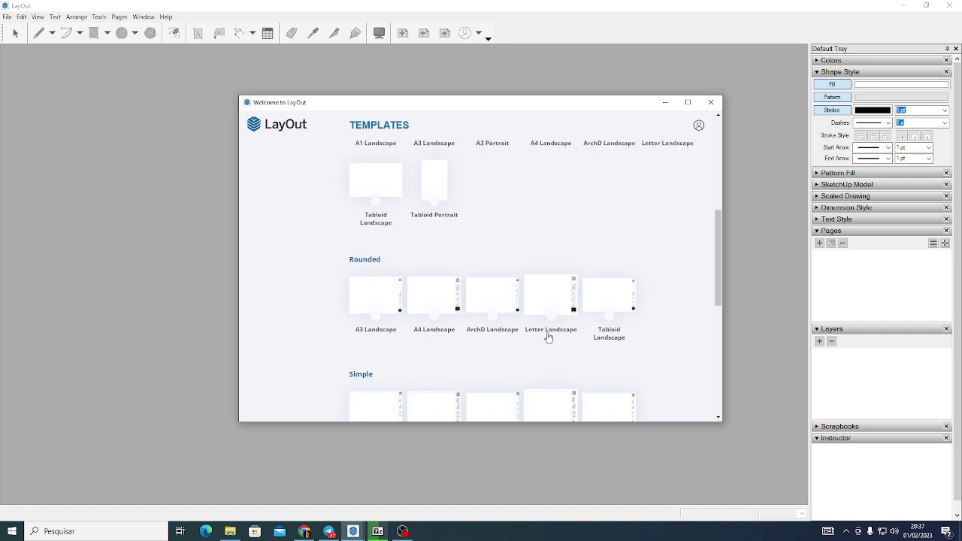
scroll(546, 338, "down", 2)
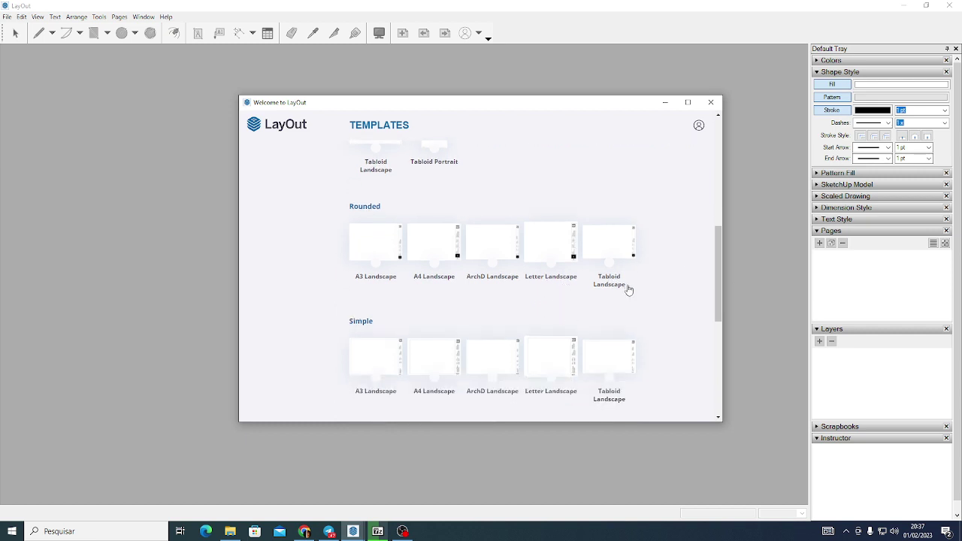
scroll(677, 297, "down", 6)
scroll(673, 301, "down", 2)
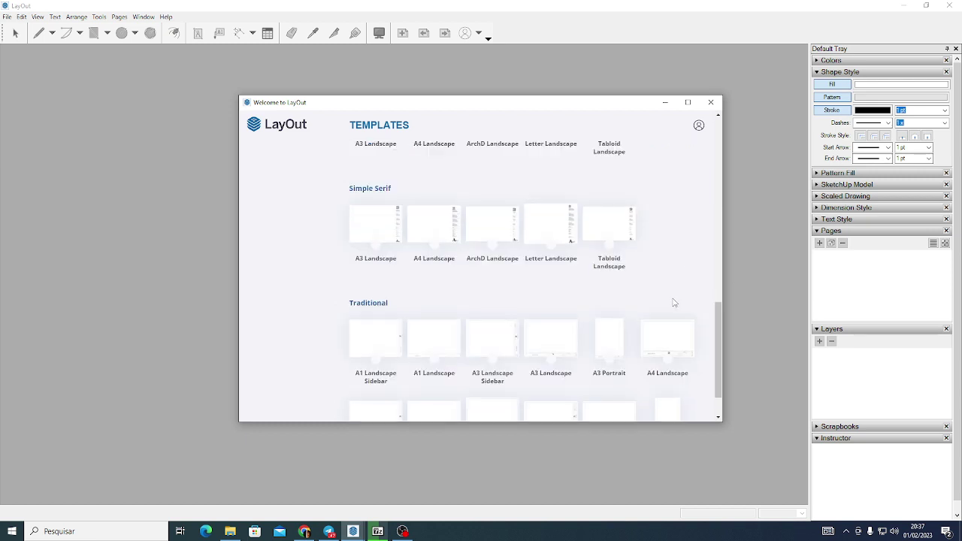
scroll(659, 308, "down", 2)
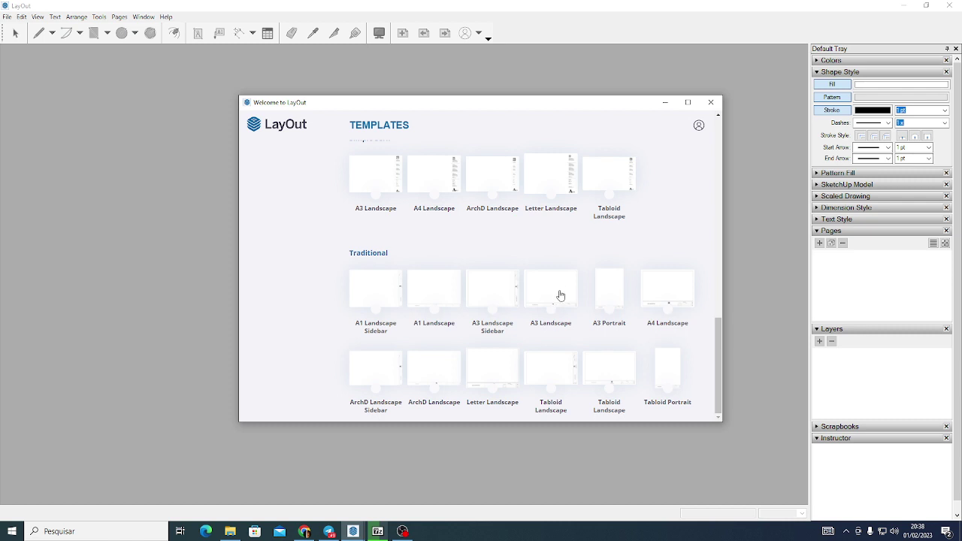
left_click(560, 296)
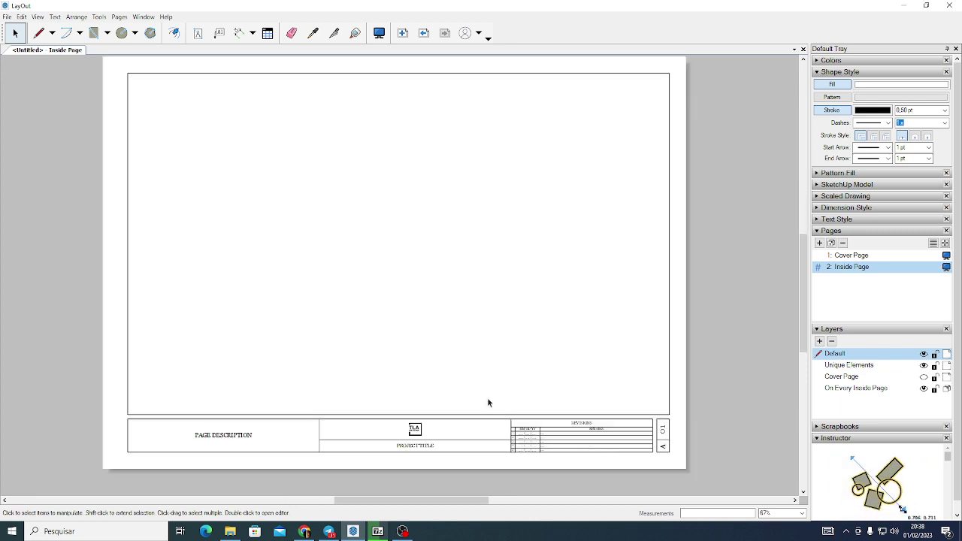
scroll(488, 402, "up", 2)
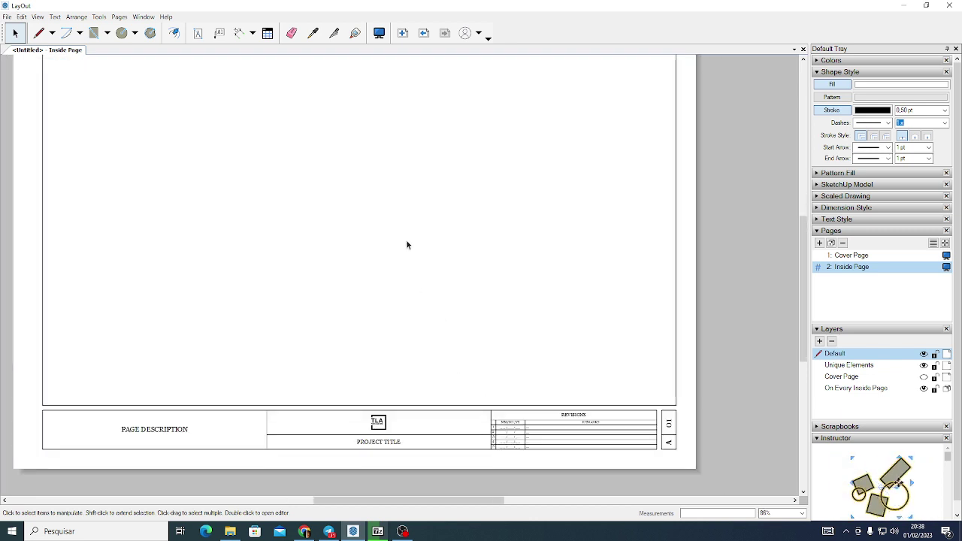
scroll(405, 226, "down", 1)
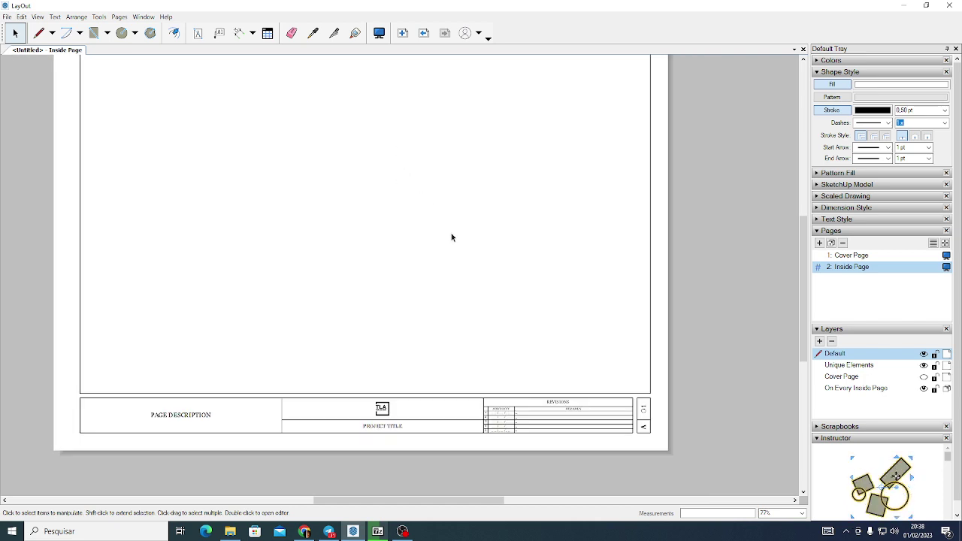
scroll(456, 241, "up", 1)
scroll(494, 240, "down", 1)
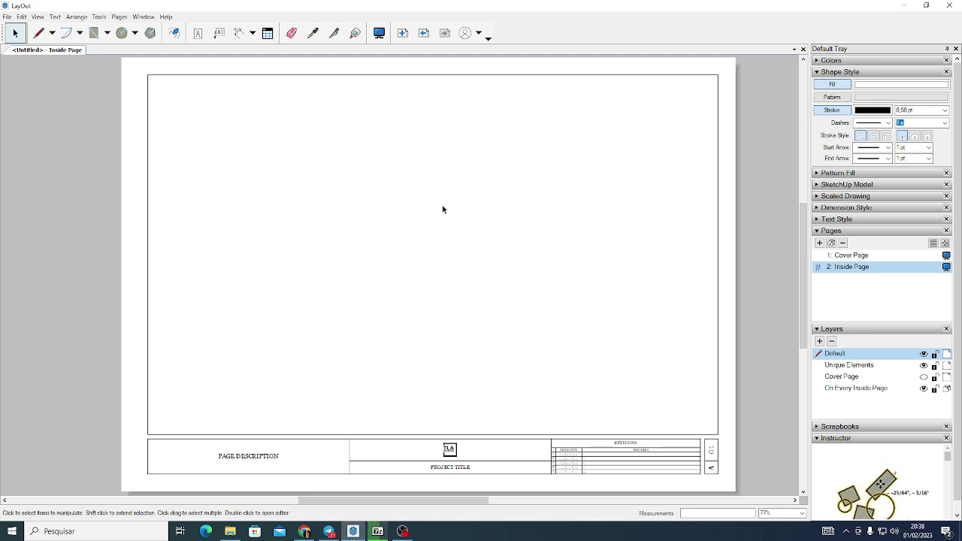
left_click(67, 33)
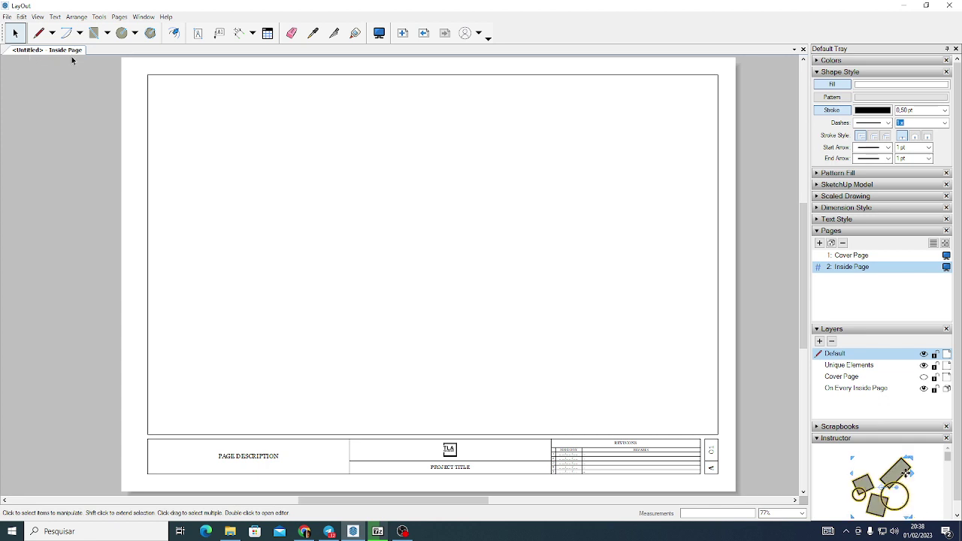
left_click(7, 18)
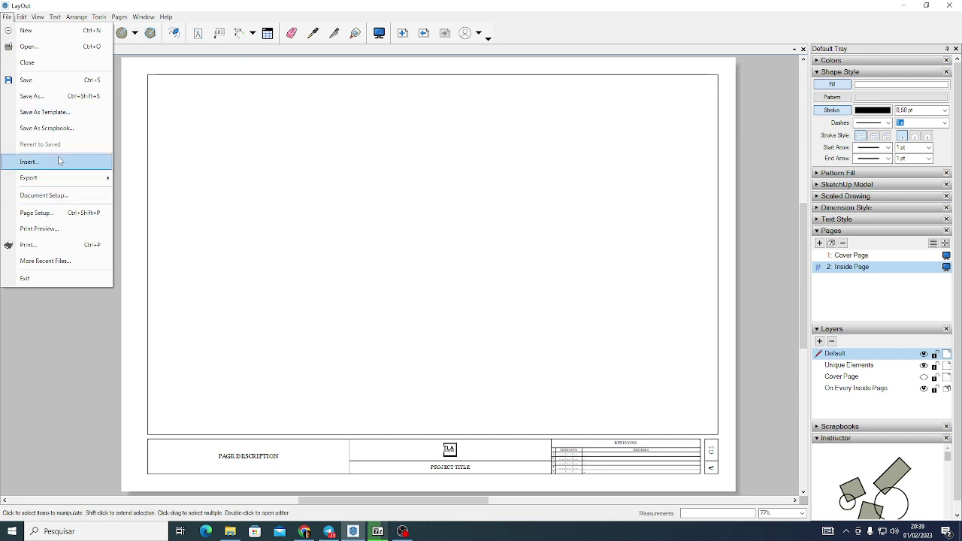
mouse_move(89, 179)
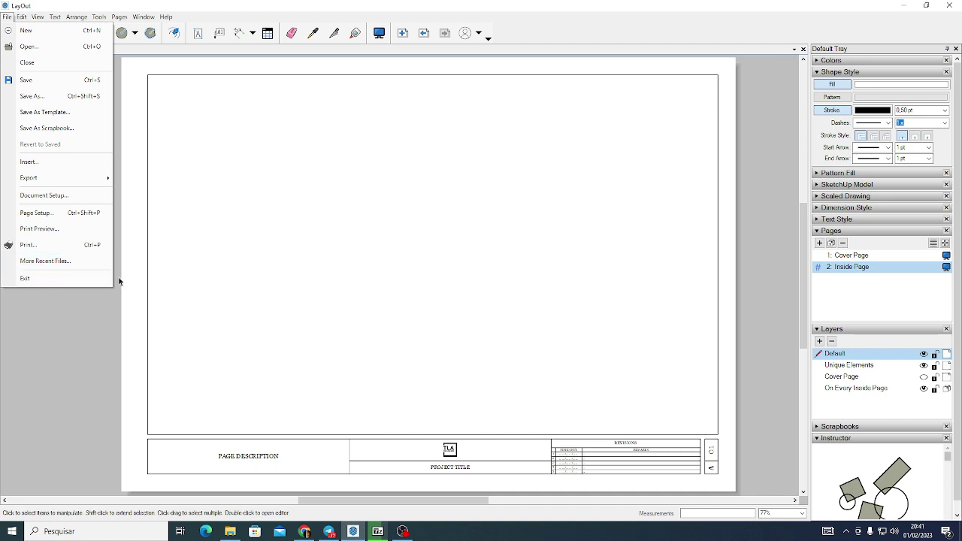
mouse_move(22, 17)
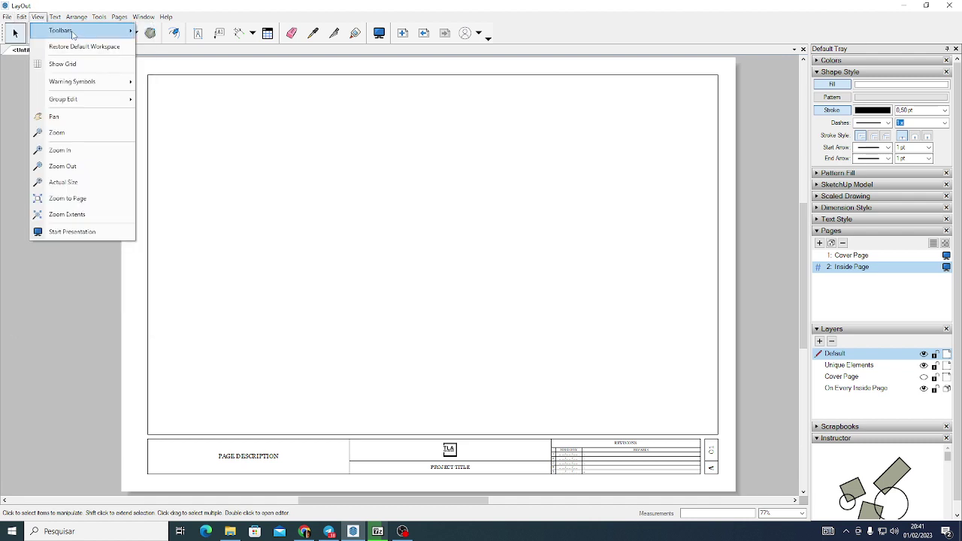
mouse_move(82, 33)
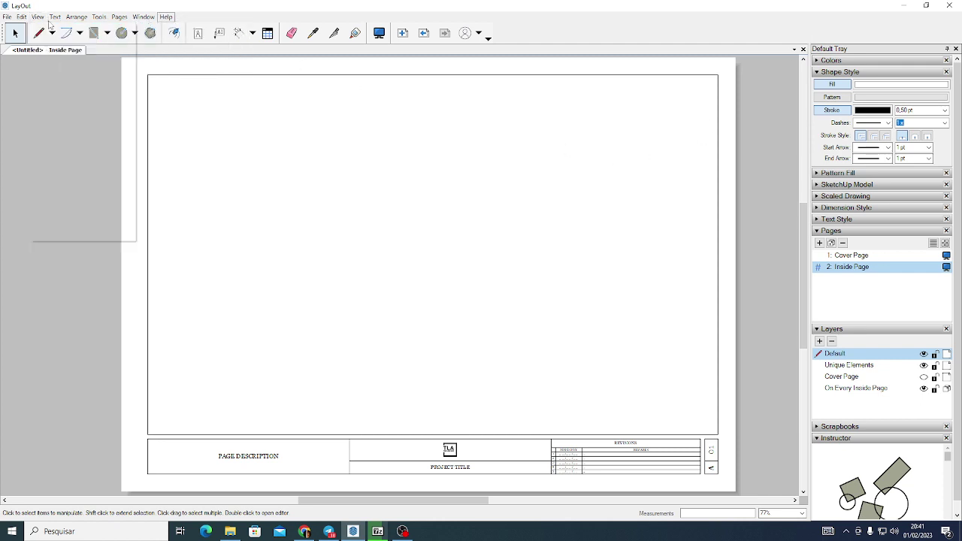
mouse_move(91, 96)
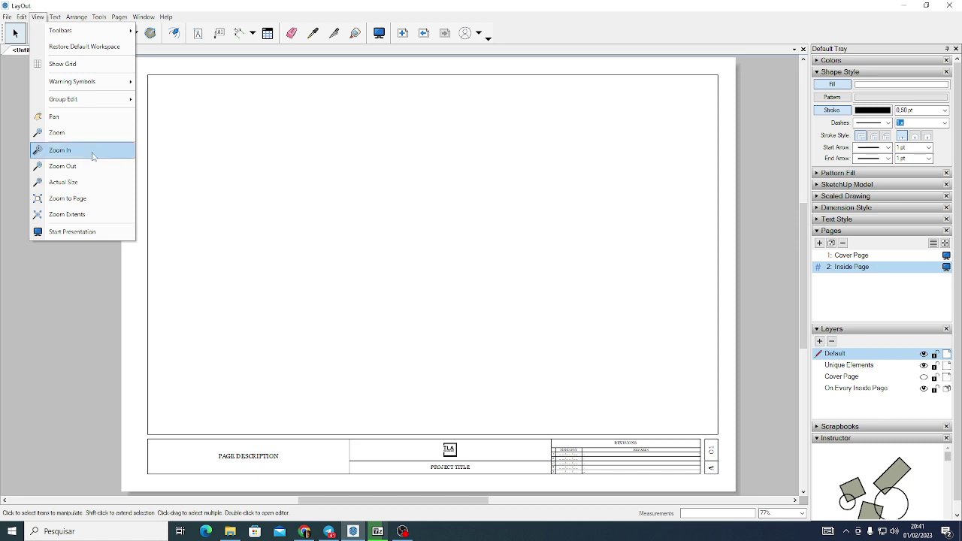
scroll(306, 225, "down", 4)
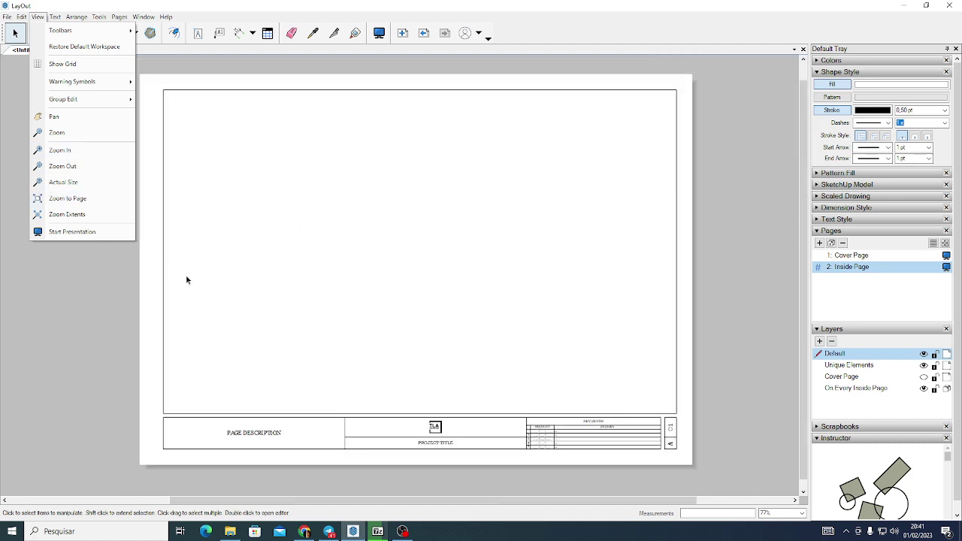
Fit the whole page in view and review the available text, window and drawing tool commands
left_click(79, 200)
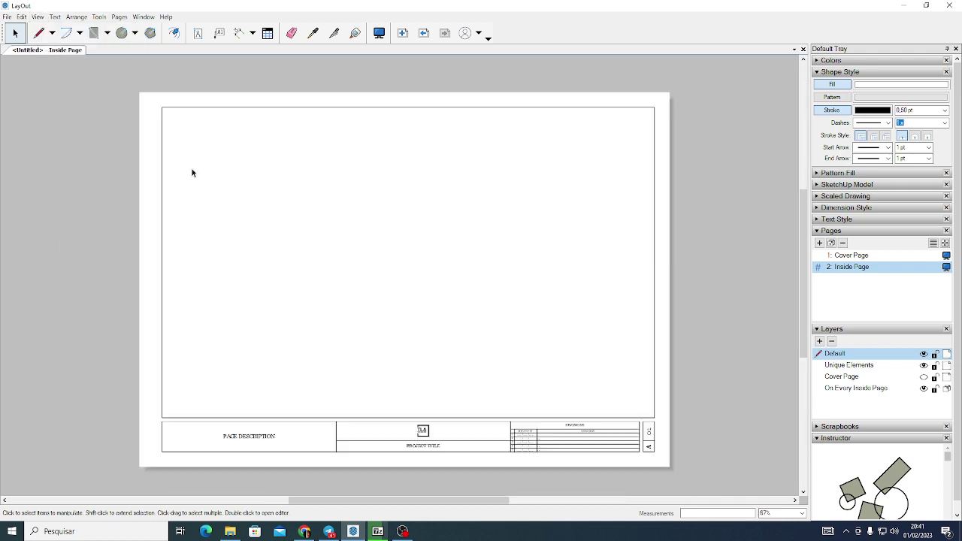
left_click(58, 18)
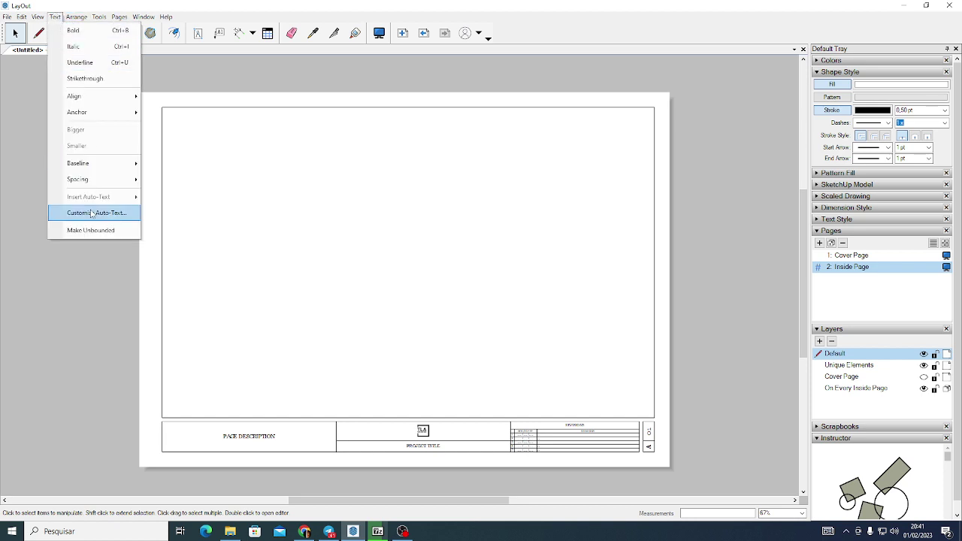
mouse_move(99, 17)
mouse_move(128, 167)
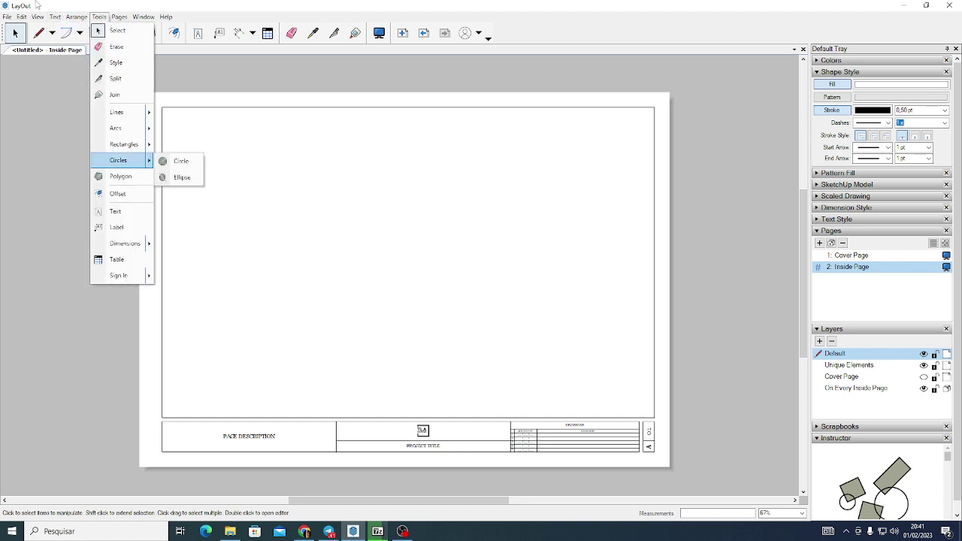
left_click(57, 17)
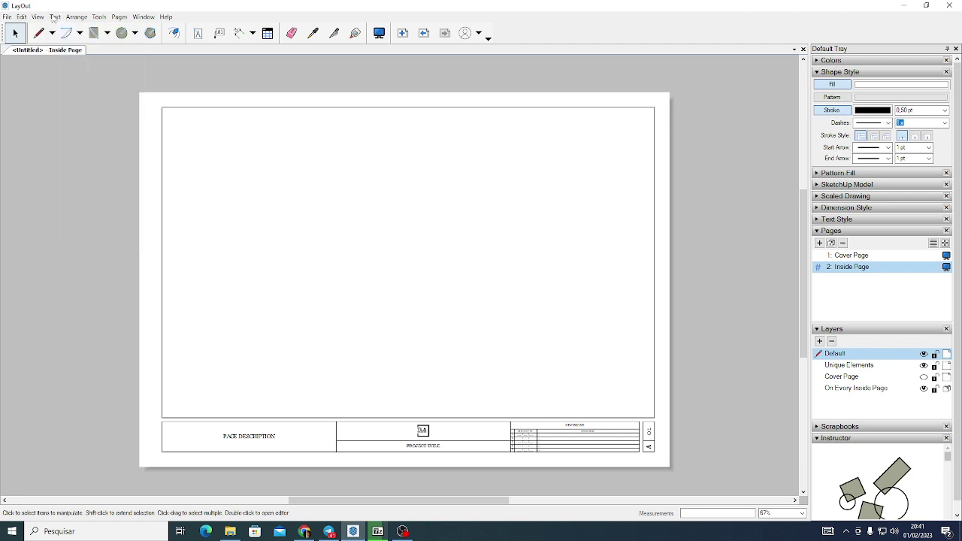
left_click(56, 17)
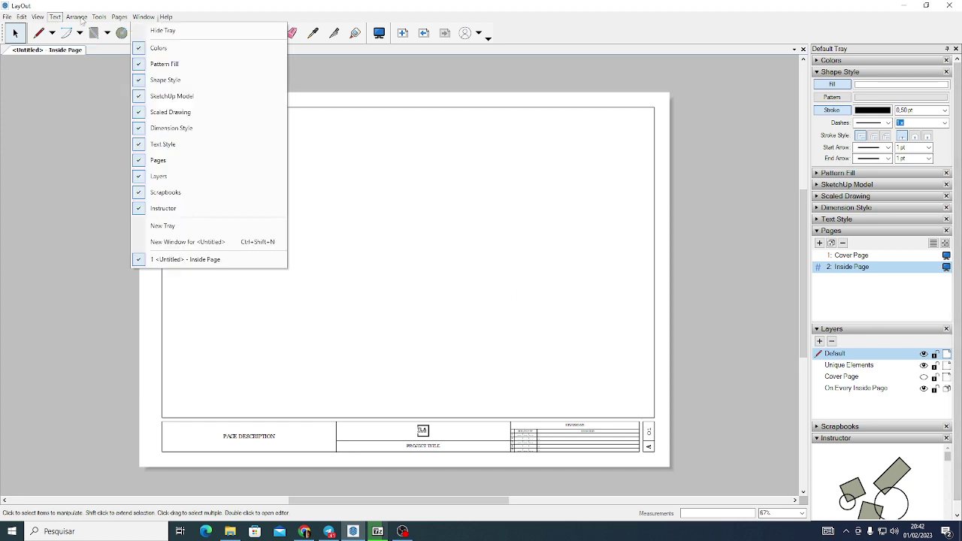
mouse_move(79, 21)
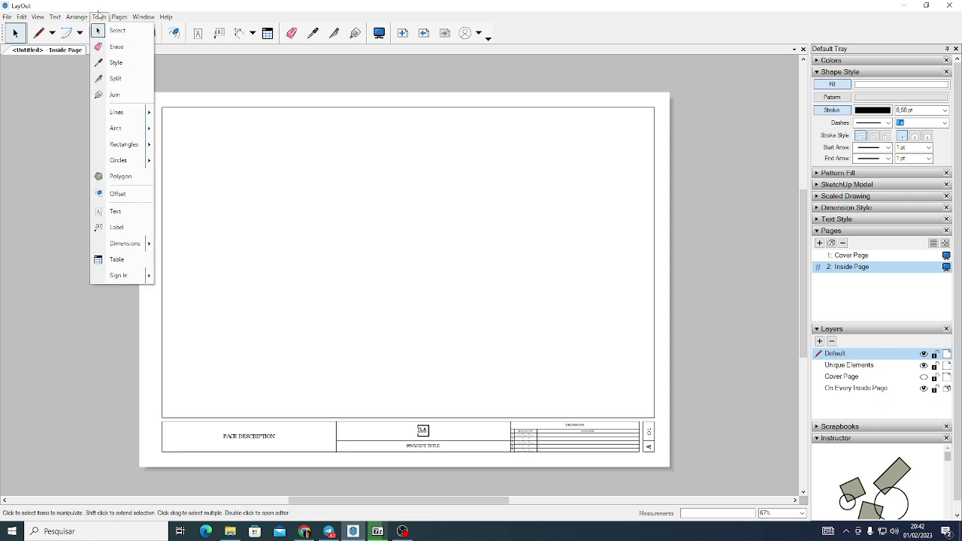
left_click(99, 15)
Turn on grid snap for the document and check the snap settings
left_click(76, 16)
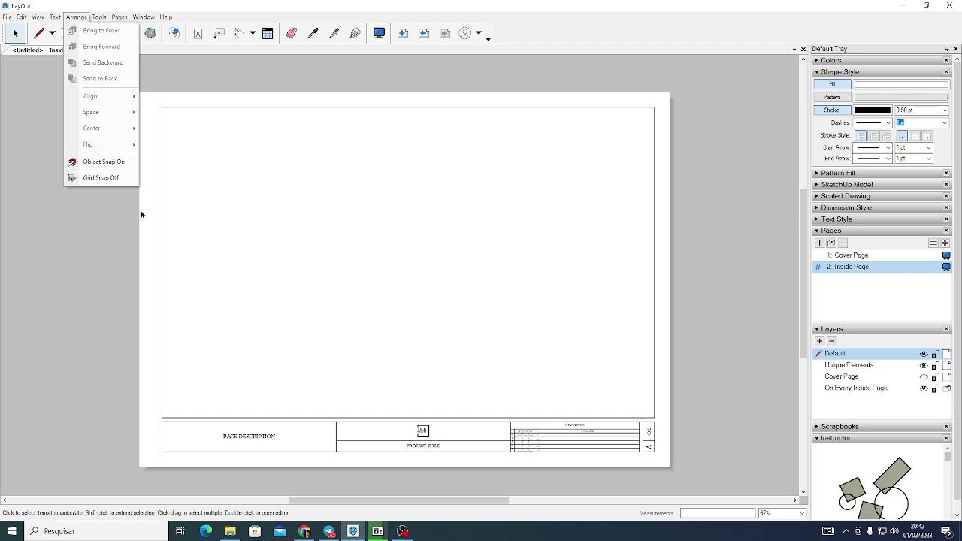
left_click(95, 179)
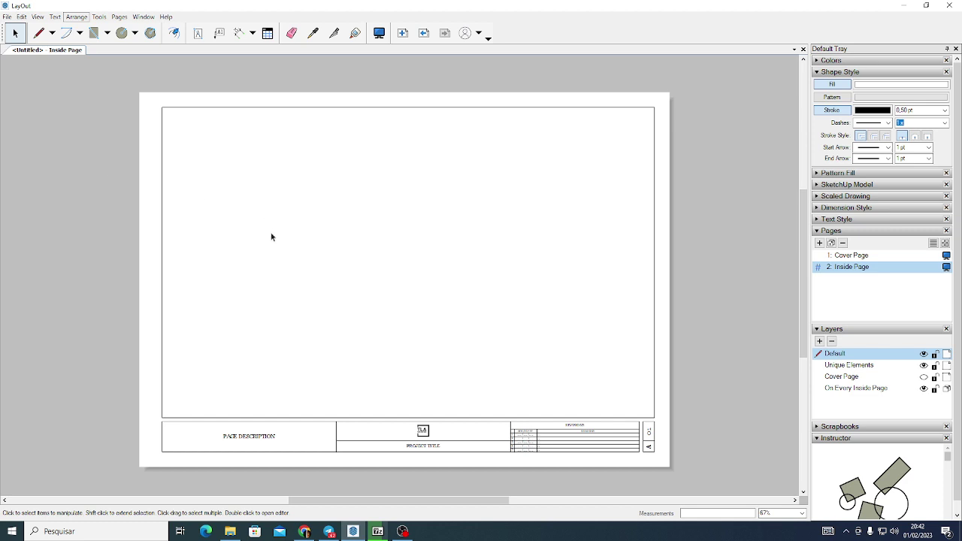
left_click(76, 16)
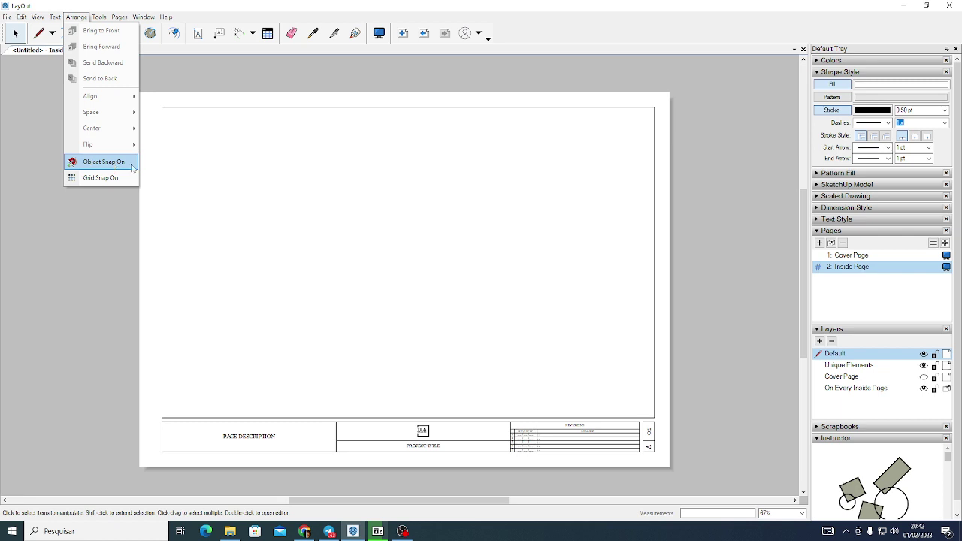
left_click(225, 196)
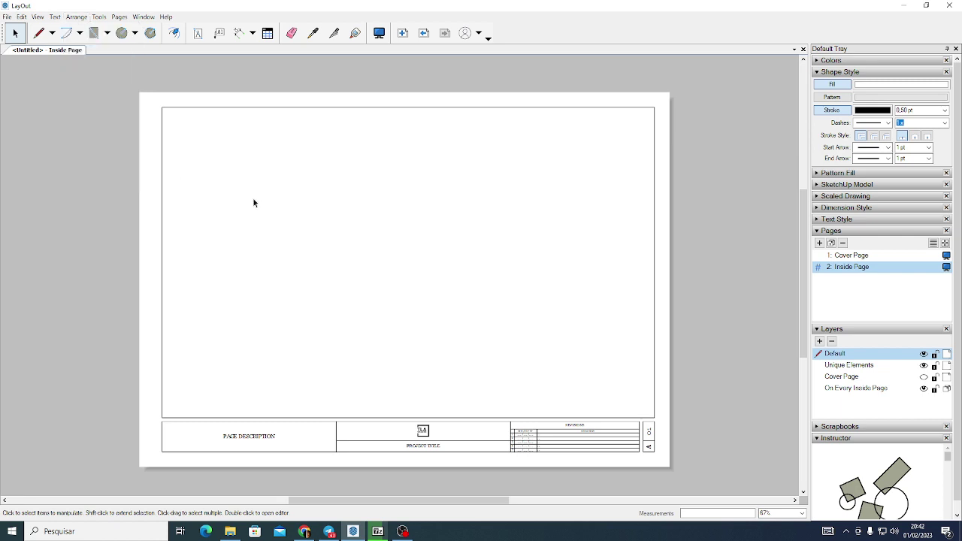
Draw a small upright rectangle in the page's upper-left area and move it about 30 mm right and 25 mm down
left_click_drag(235, 168, 253, 193)
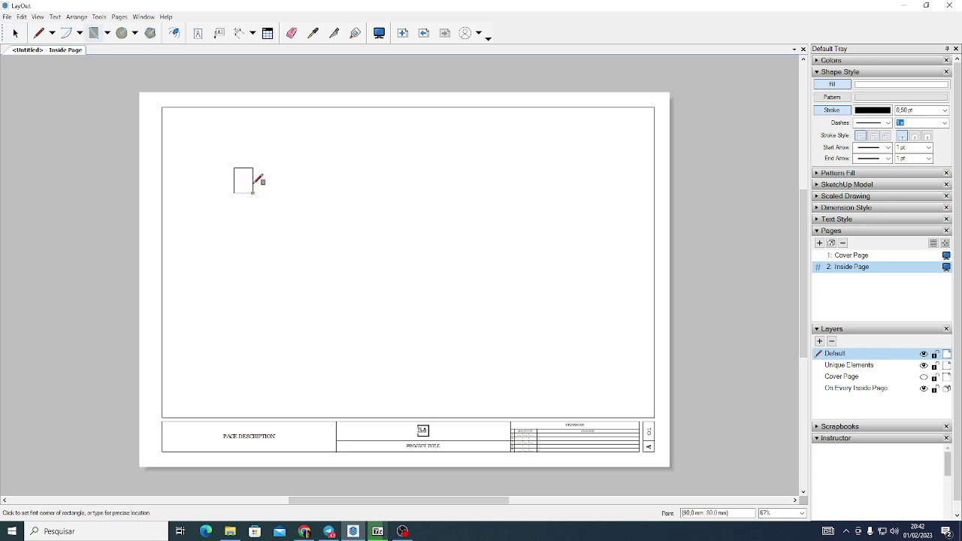
key("space")
left_click(251, 181)
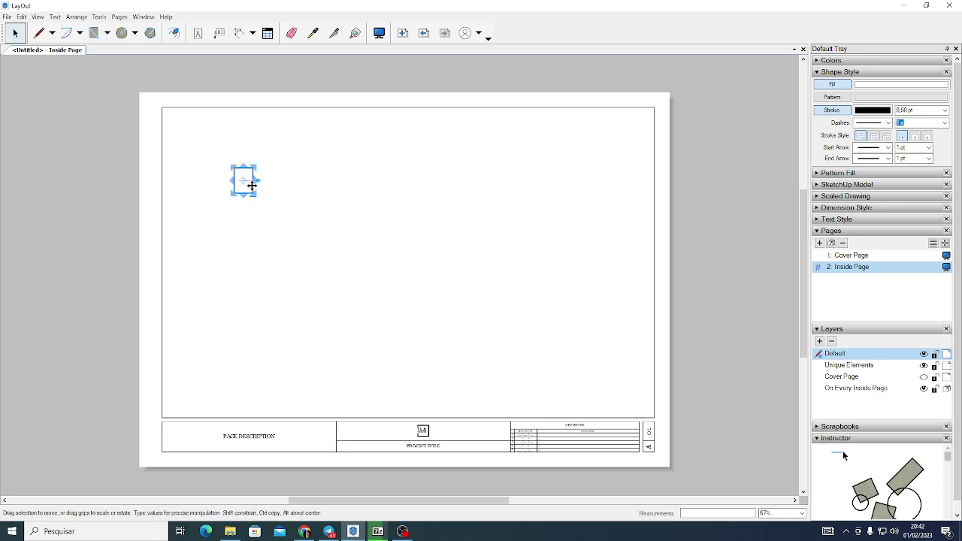
left_click_drag(256, 188, 293, 217)
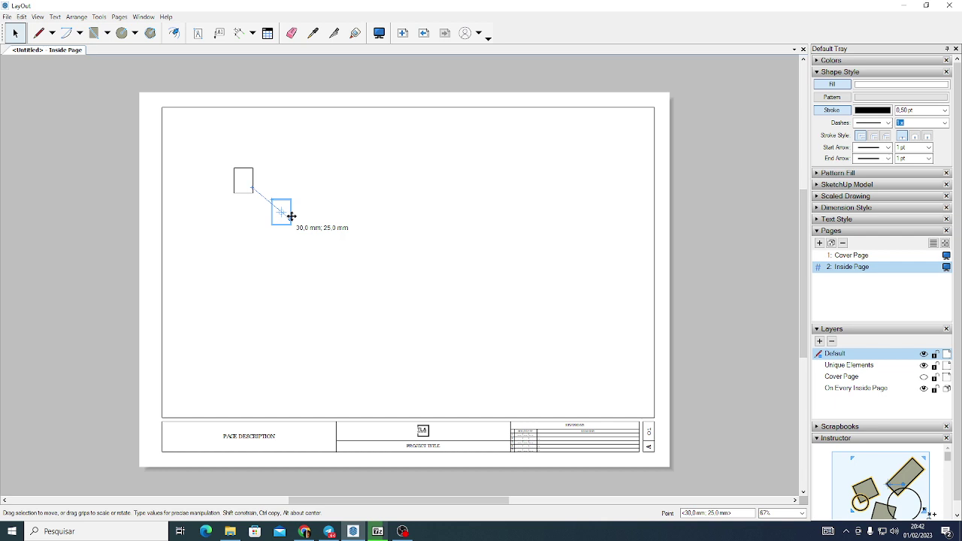
Draw a second rectangle of similar size just right of the first one and select it
key("r")
mouse_move(309, 174)
left_mouse_down()
mouse_move(329, 200)
mouse_move(329, 185)
mouse_move(322, 197)
left_mouse_up()
key("space")
left_click(325, 181)
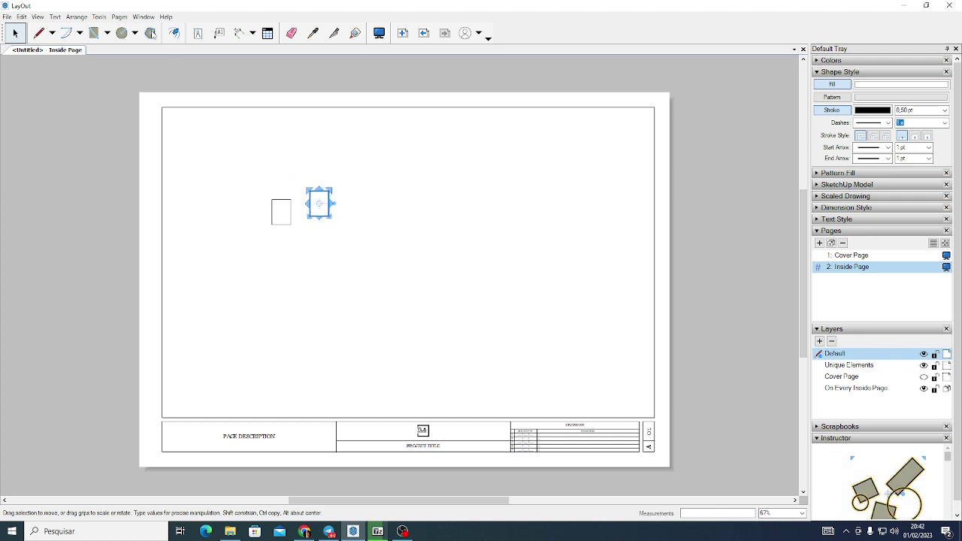
Turn off both object snap and grid snap
left_click(76, 17)
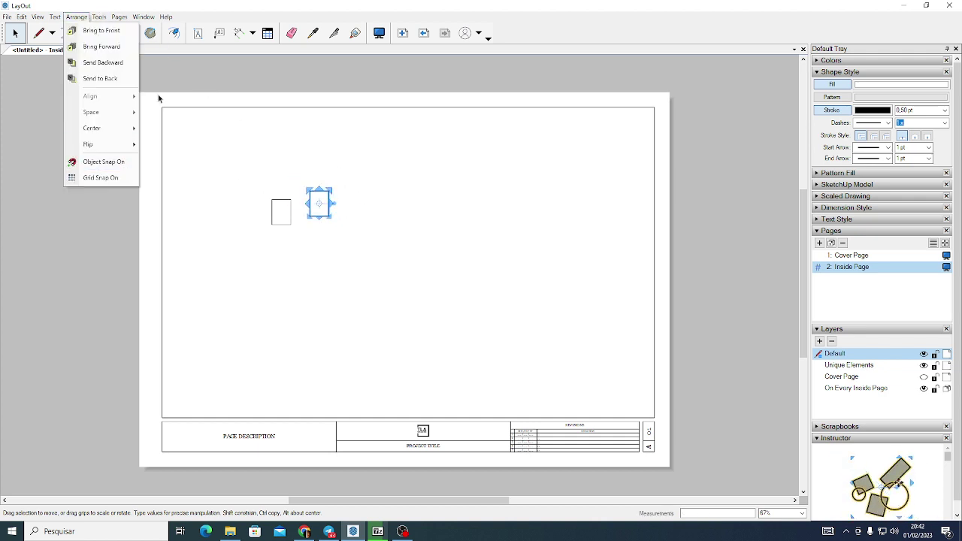
left_click(117, 170)
left_click(76, 16)
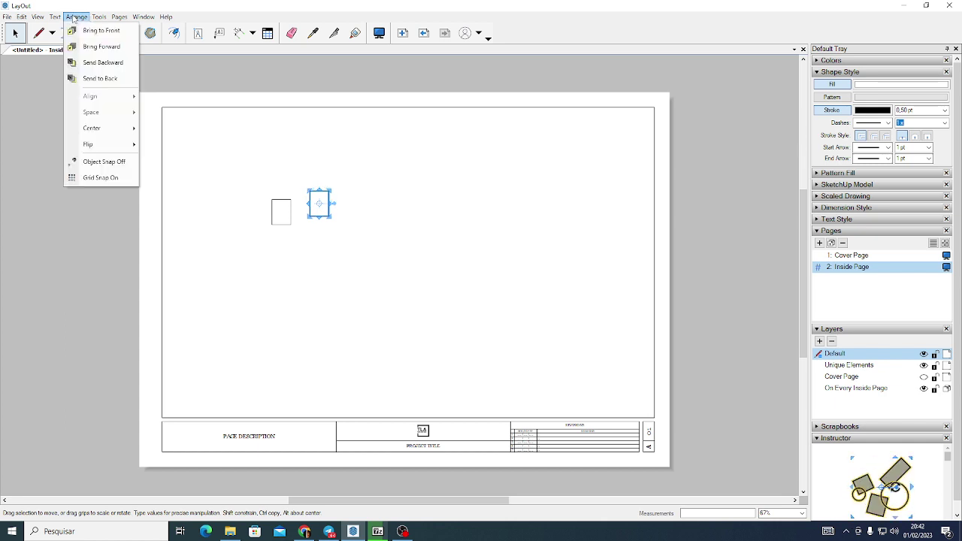
left_click(114, 178)
Move the second rectangle freehand against the first rectangle's right side and inspect how their corners align
left_click_drag(317, 197, 269, 196)
scroll(294, 200, "up", 2)
scroll(294, 199, "up", 4)
scroll(286, 166, "up", 1)
scroll(283, 176, "down", 3)
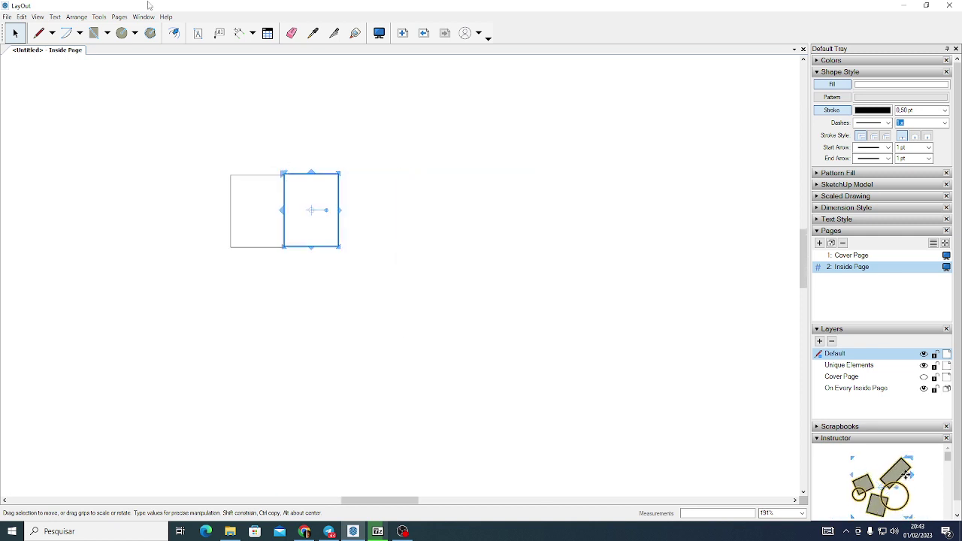
Turn on object snap and align the second rectangle's upper-left corner exactly with the first rectangle's upper-right corner
left_click(76, 16)
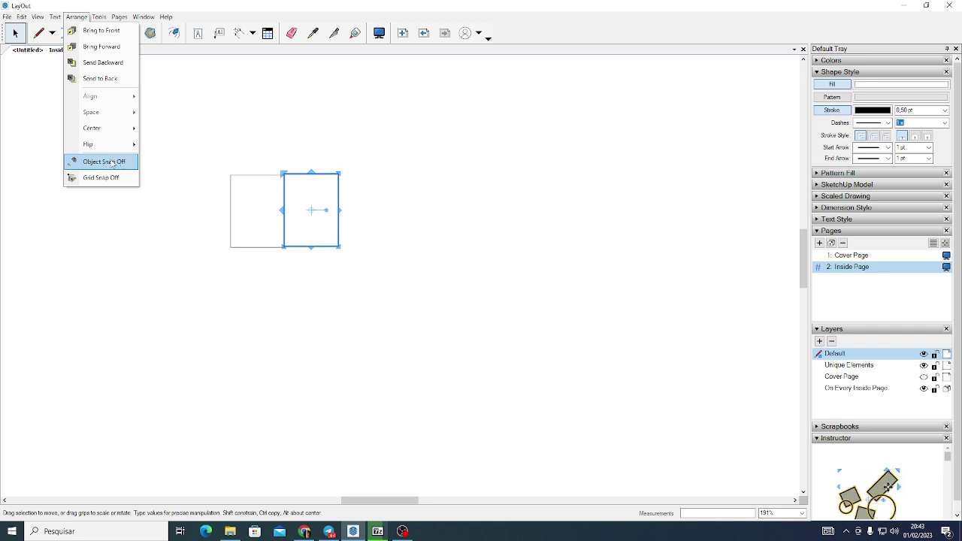
left_click(111, 162)
scroll(290, 180, "up", 4)
left_click_drag(290, 159, 313, 160)
scroll(286, 164, "up", 9)
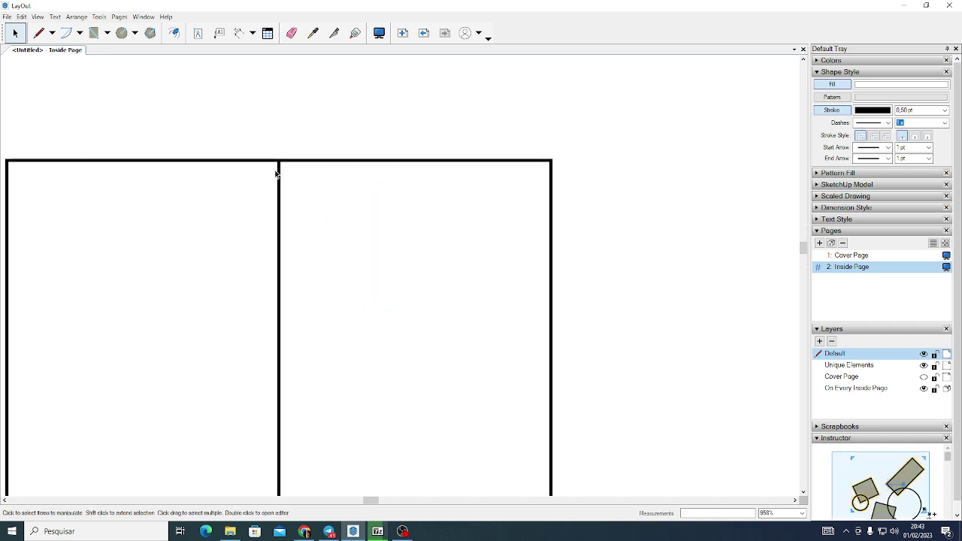
scroll(248, 150, "down", 10)
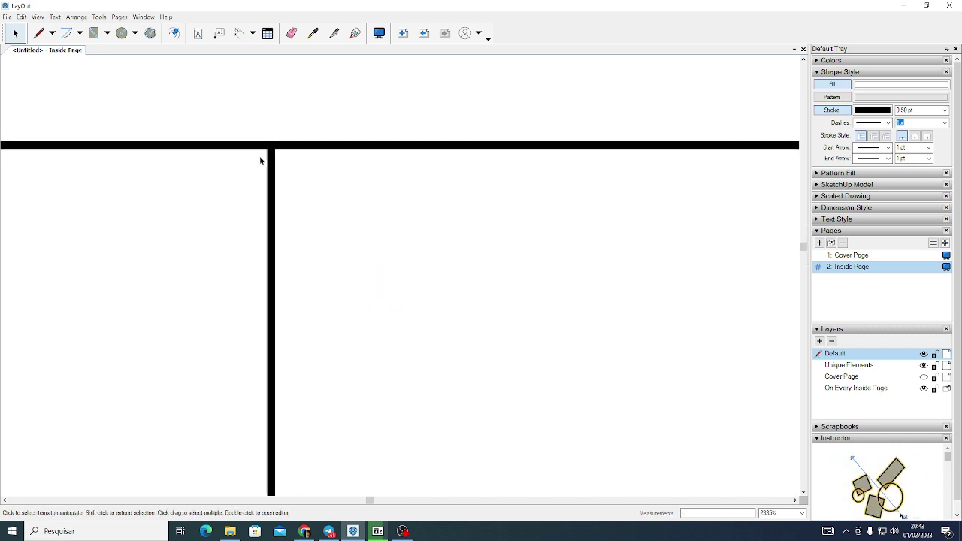
scroll(263, 173, "down", 7)
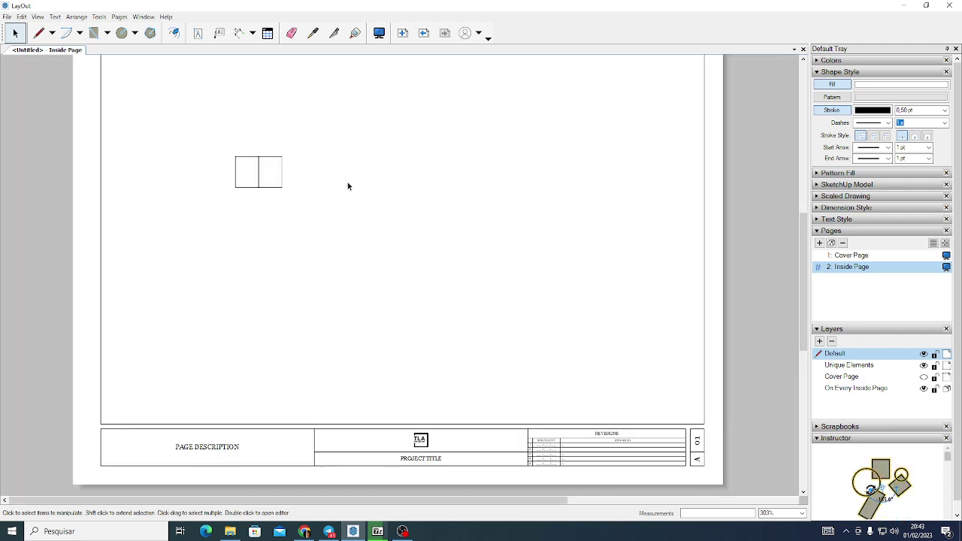
scroll(356, 210, "down", 13)
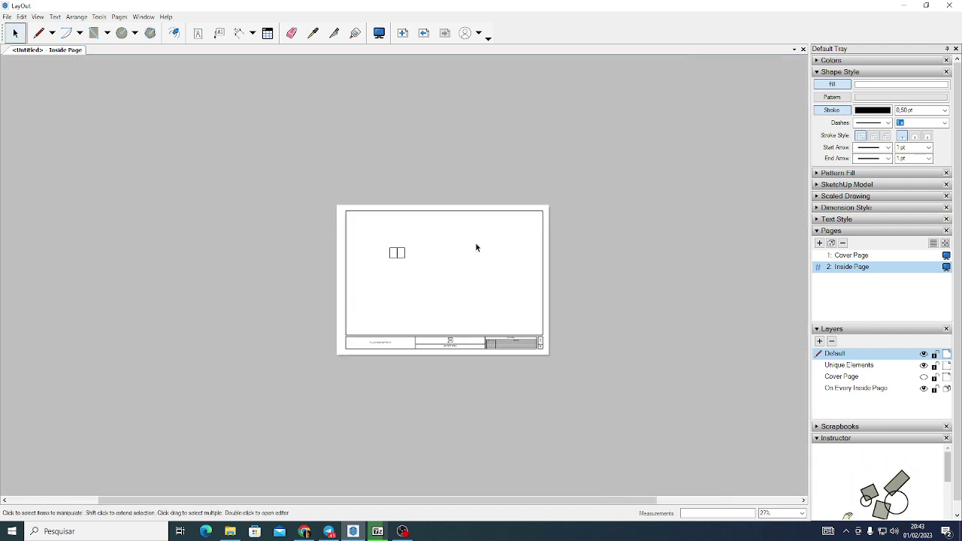
scroll(567, 428, "up", 3)
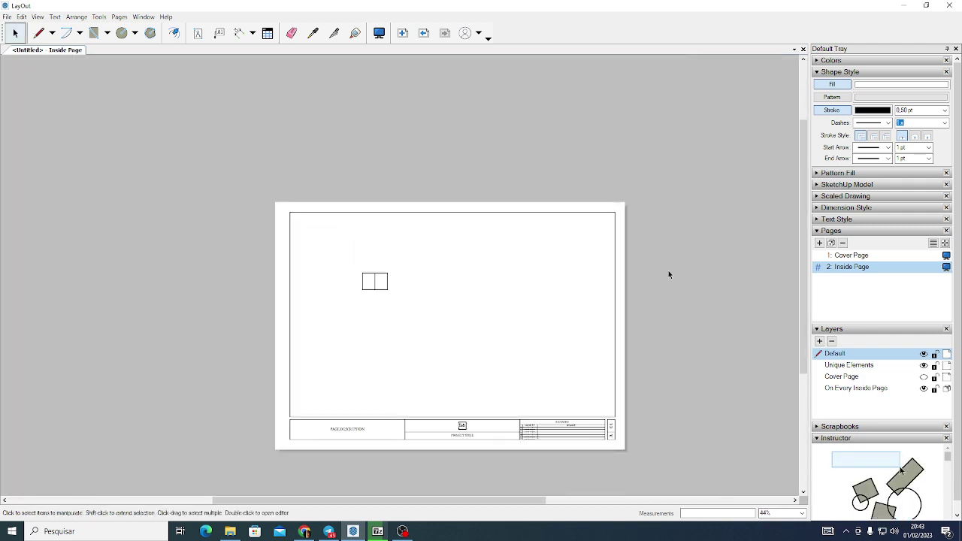
Examine the current object and grid snap settings and the list of drawing and editing tools
left_click(99, 17)
left_click(334, 320)
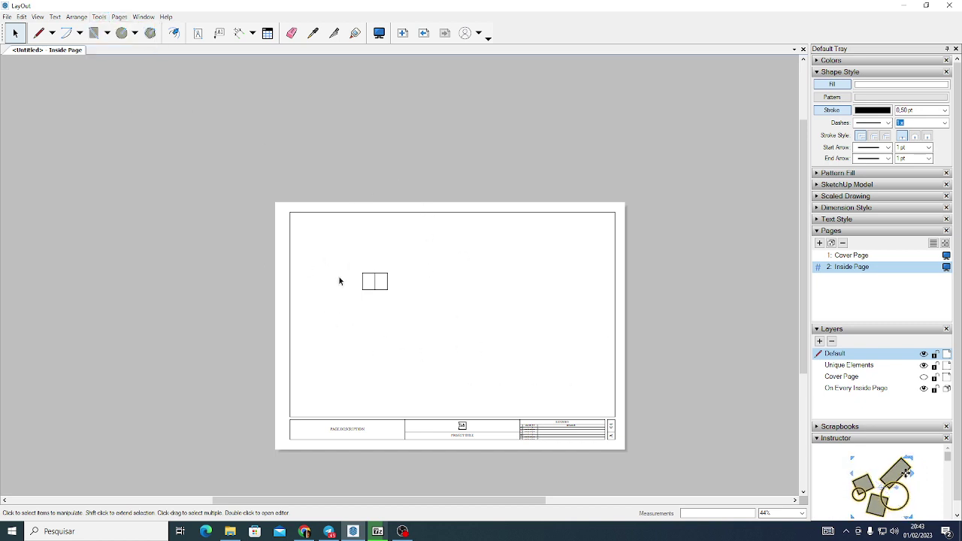
left_click(76, 17)
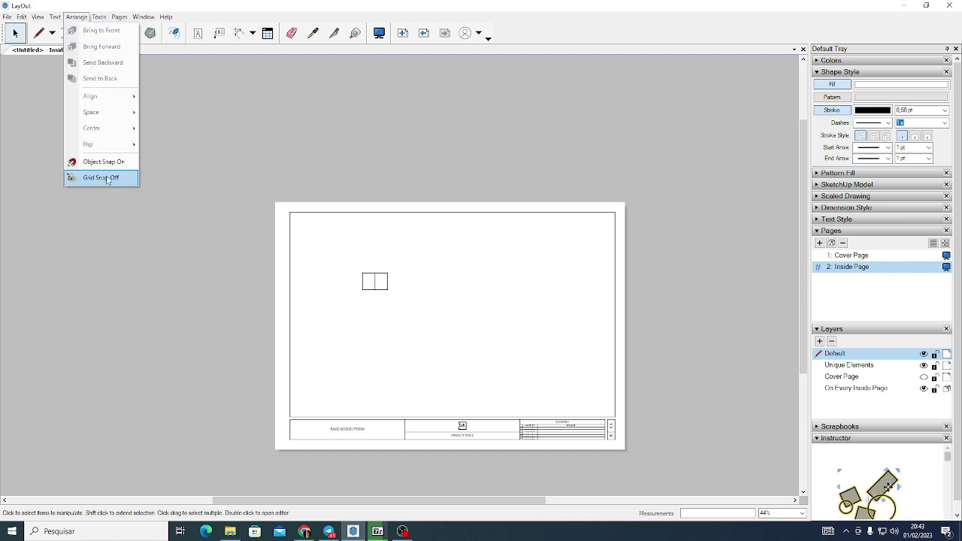
left_click(381, 308)
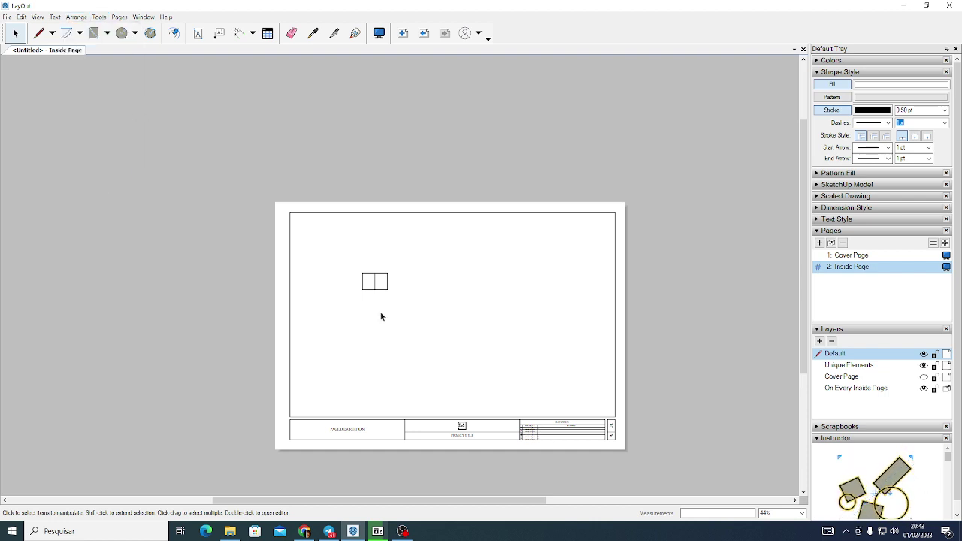
scroll(359, 286, "up", 3)
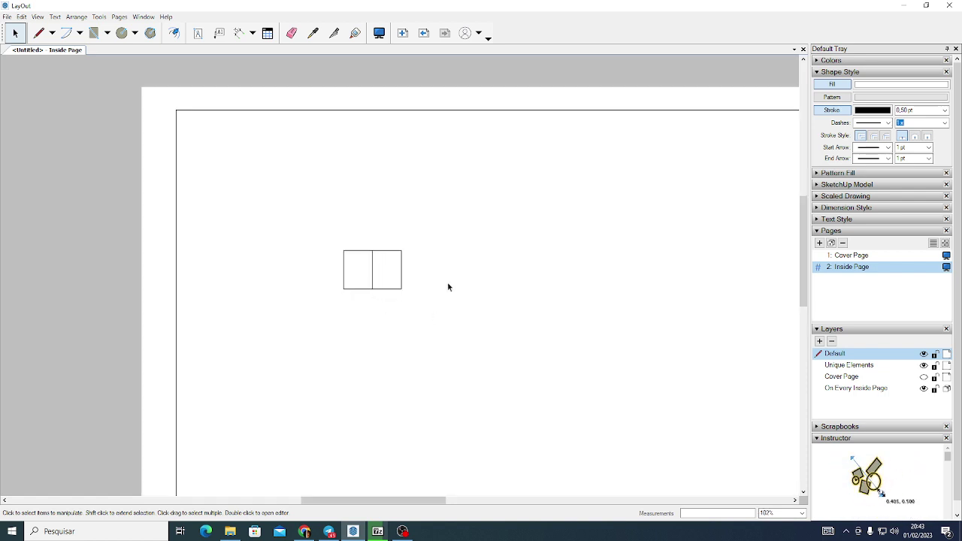
scroll(462, 218, "down", 3)
middle_click_drag(405, 215, 386, 218)
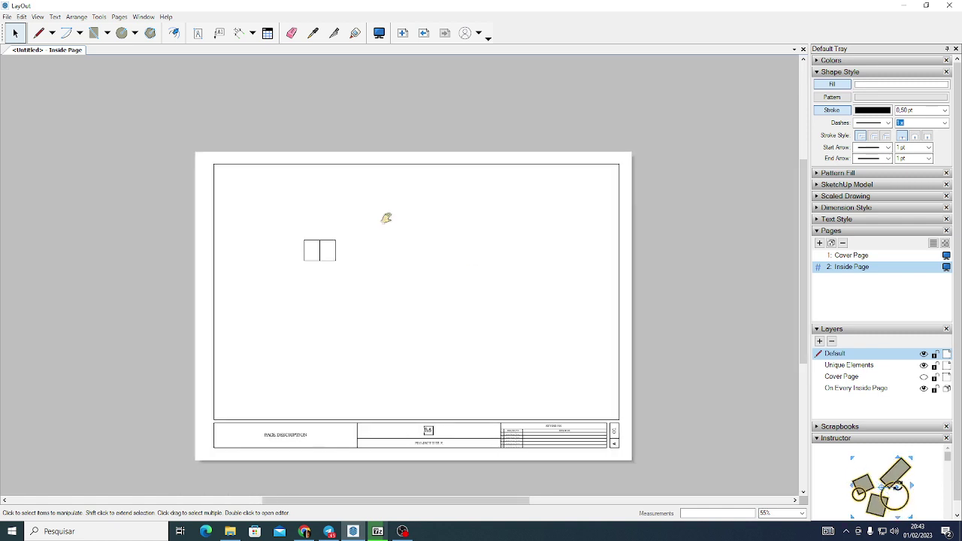
left_click(99, 16)
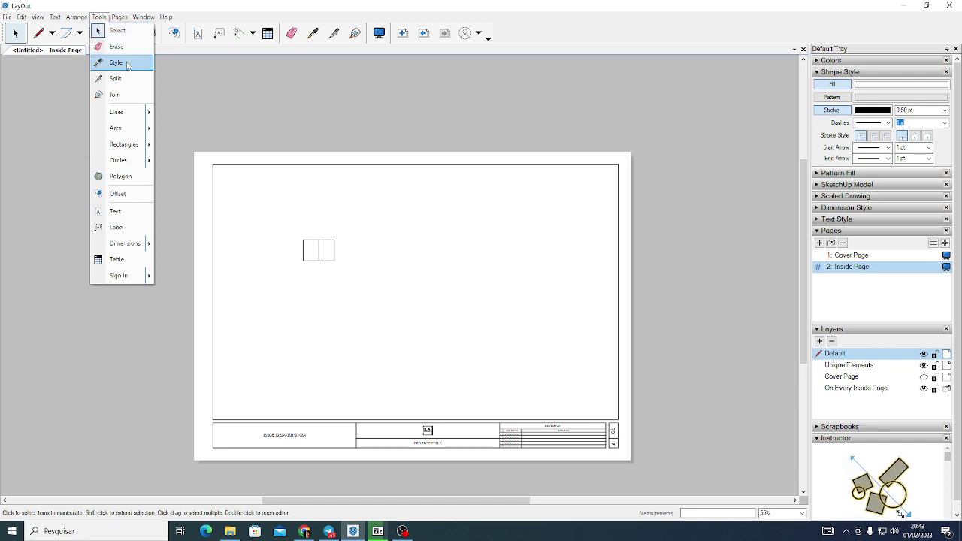
left_click(335, 241)
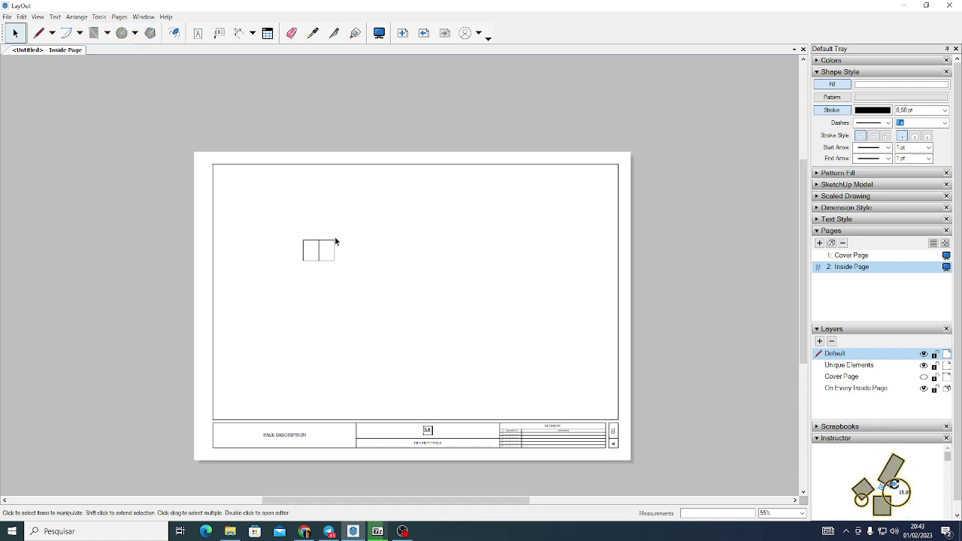
Fill the right-hand rectangle with a pinkish red color
left_click(334, 248)
scroll(335, 249, "up", 5)
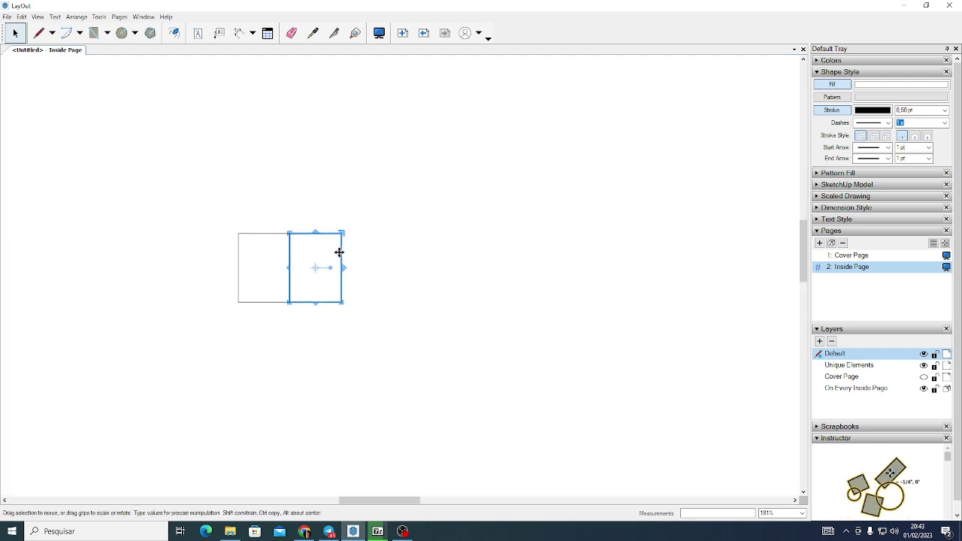
left_click(835, 85)
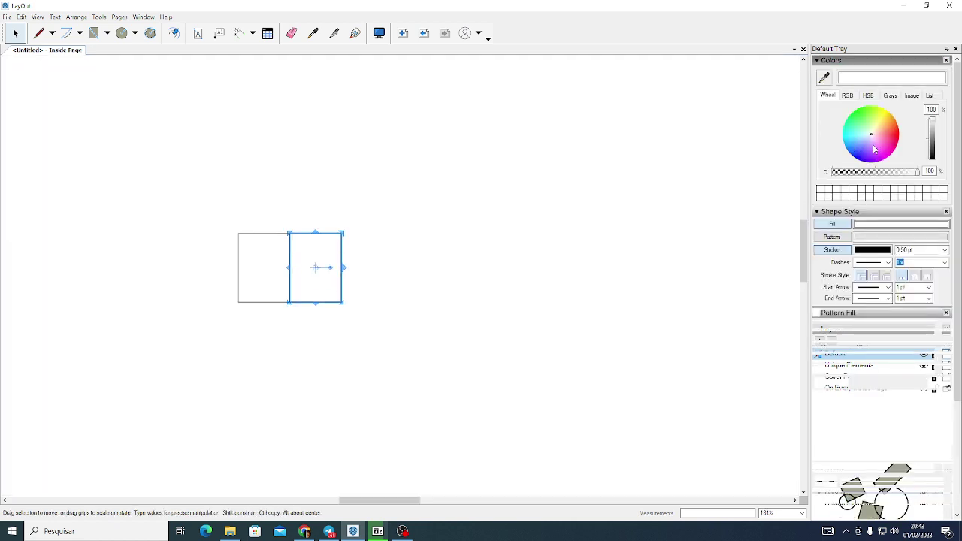
left_click(895, 139)
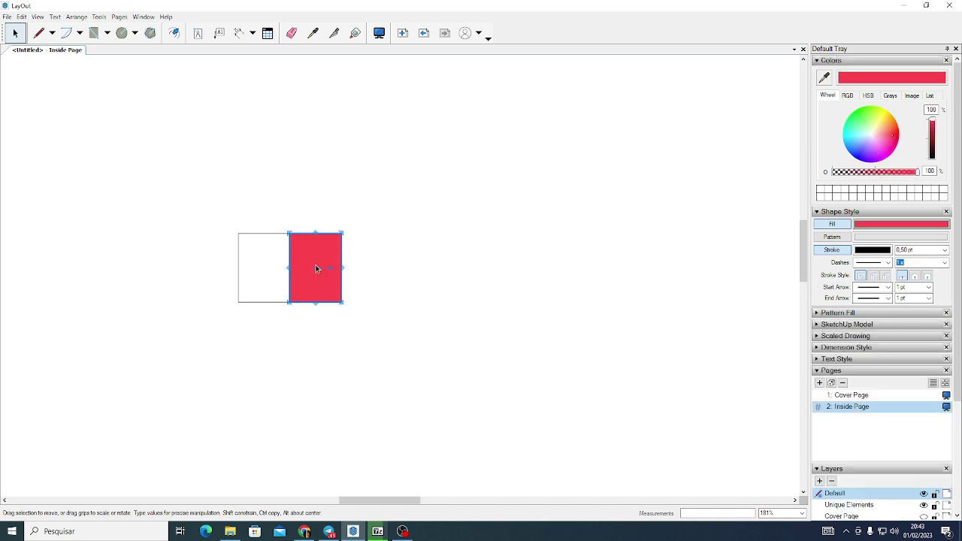
Copy the right-hand rectangle's red fill style onto the left-hand white rectangle with the Style tool
key("Escape")
left_click(340, 235)
key("b")
key("space")
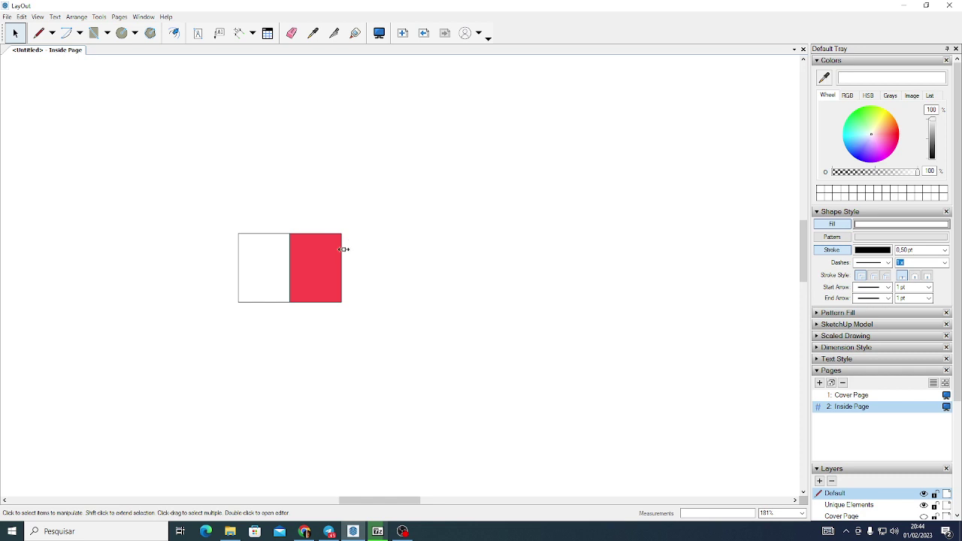
left_click(340, 249)
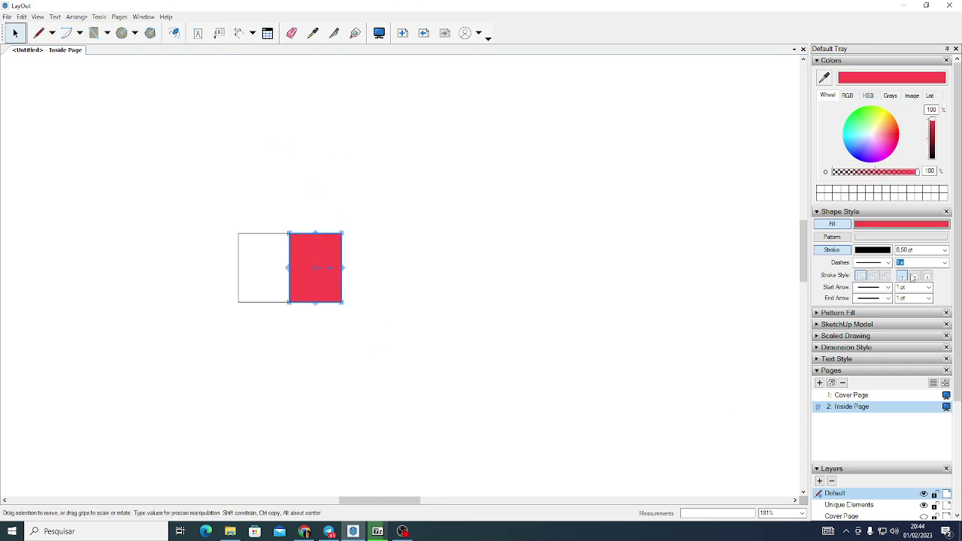
left_click(98, 17)
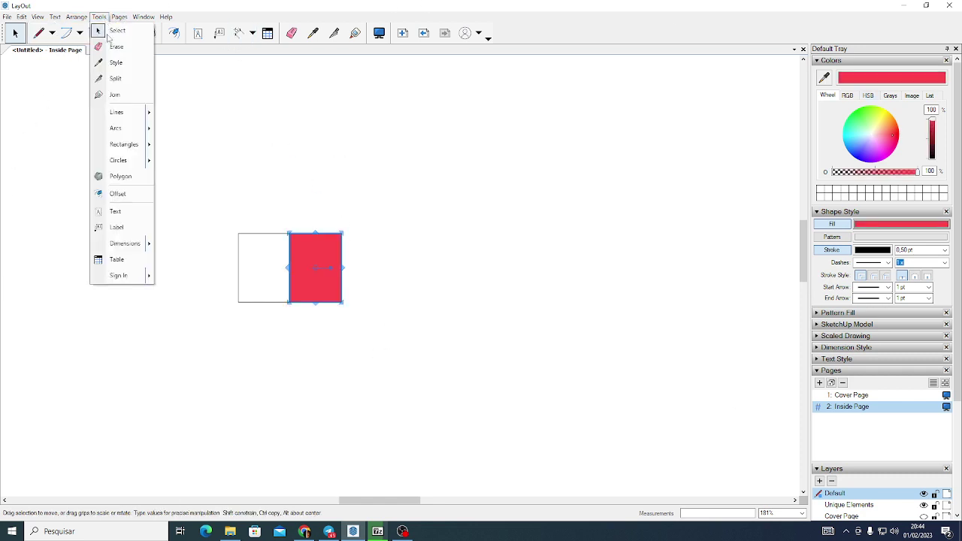
left_click(120, 65)
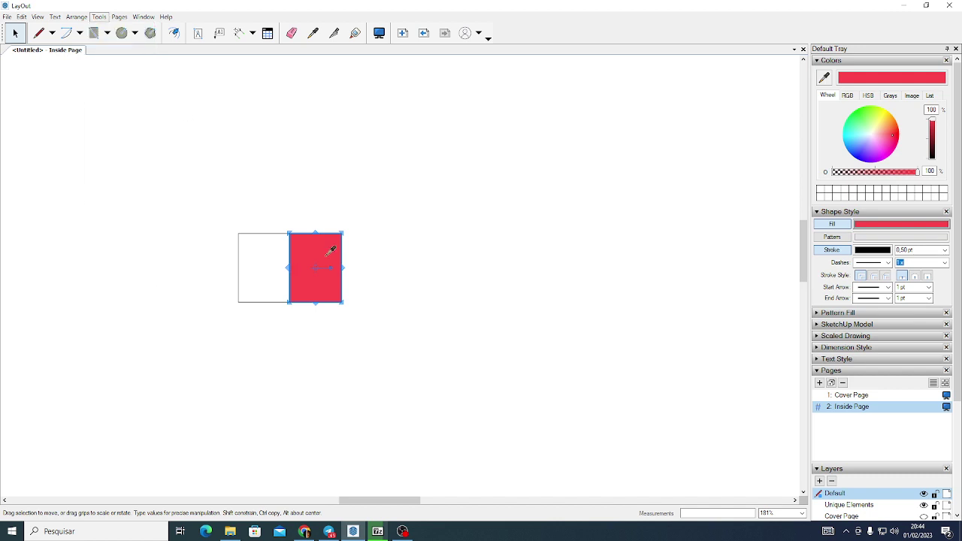
left_click(293, 233)
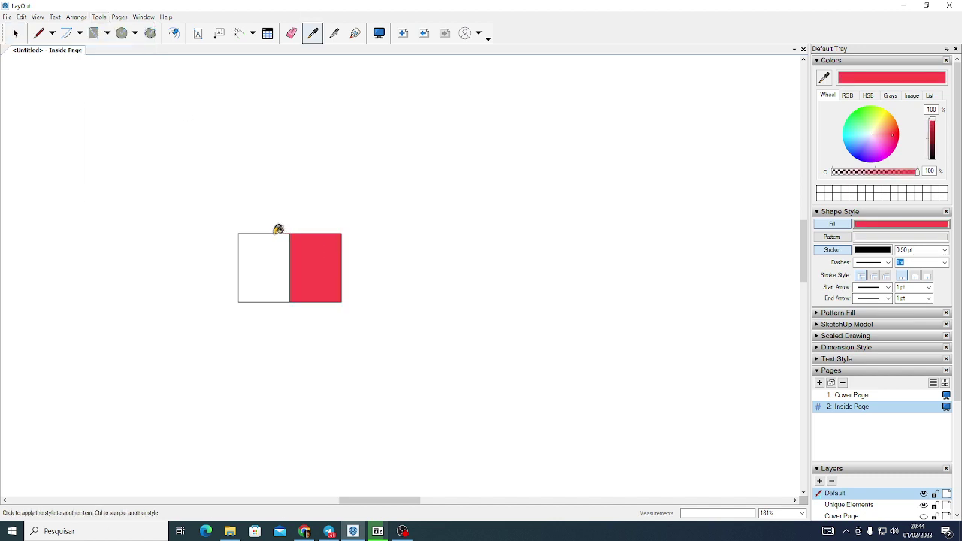
left_click(278, 229)
key("space")
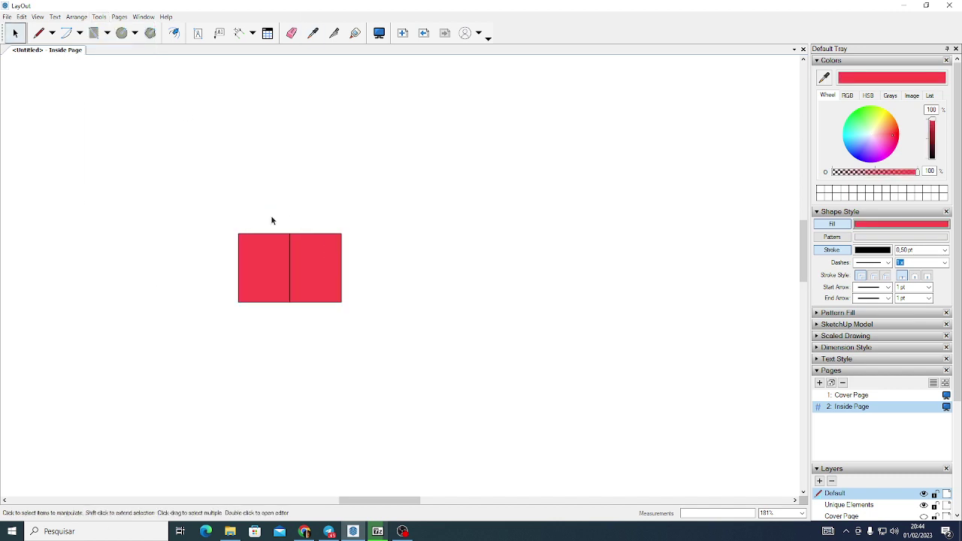
Add a leader label reading "Ret. de Teste para a aula TOP" anchored to the top edge of the red rectangles
scroll(270, 215, "down", 4)
scroll(345, 286, "down", 3)
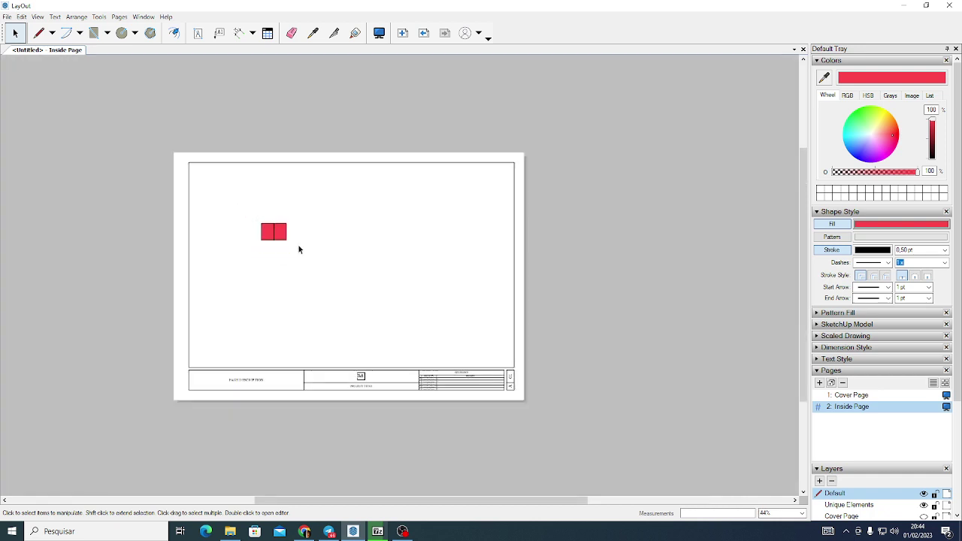
key("ctrl+a")
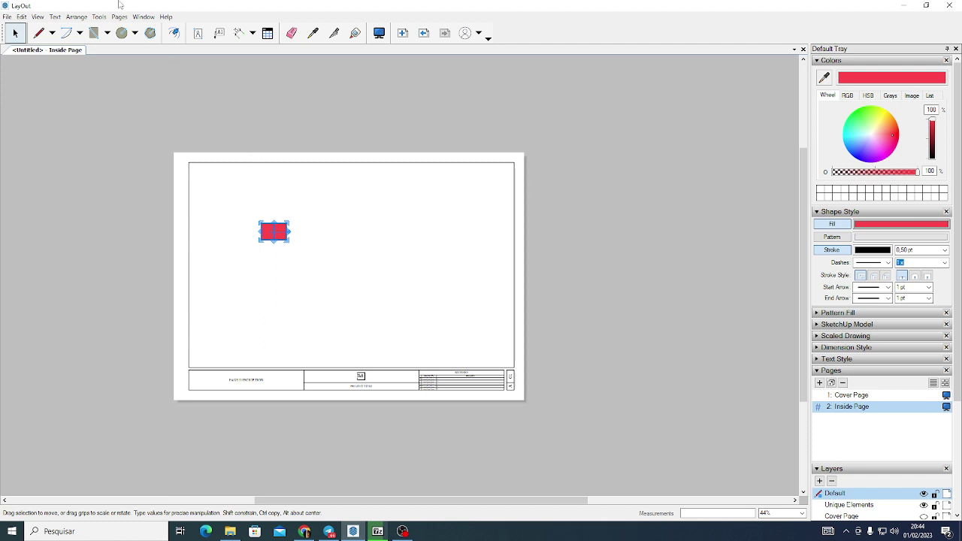
left_click(98, 17)
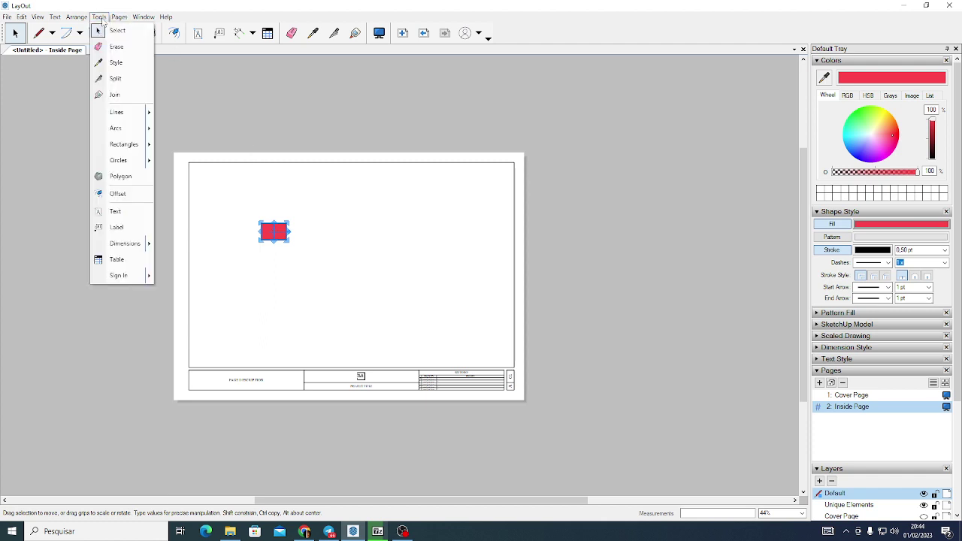
left_click(113, 227)
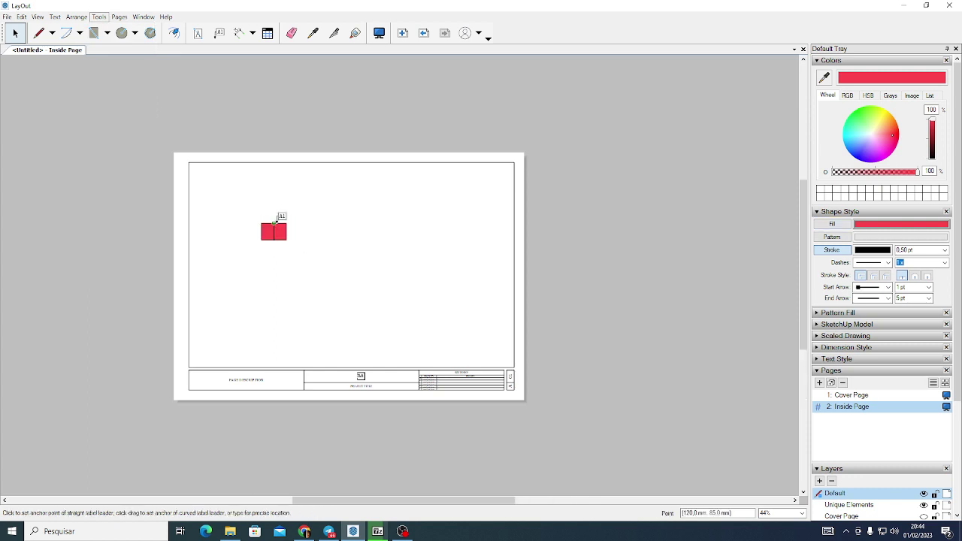
scroll(275, 224, "up", 1)
scroll(275, 223, "up", 2)
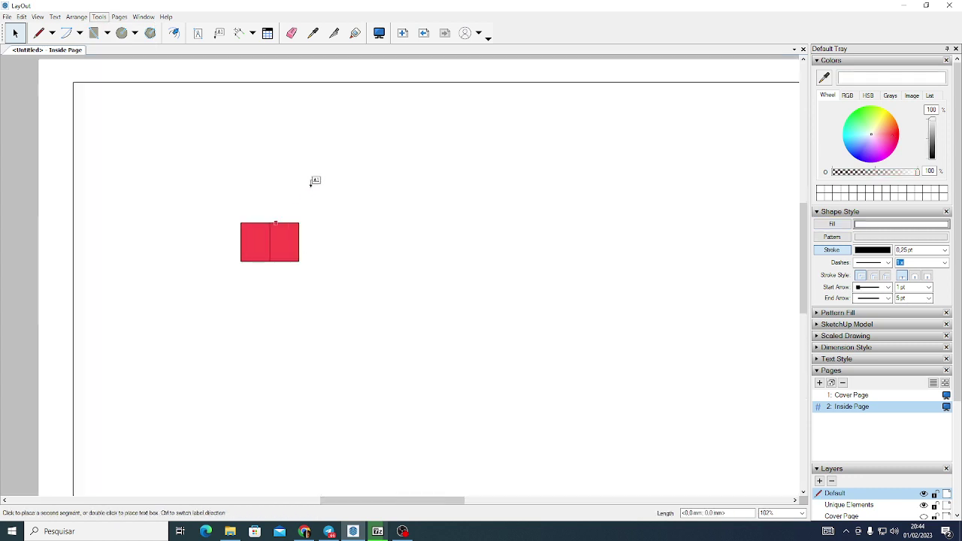
left_click(276, 223)
left_click(369, 181)
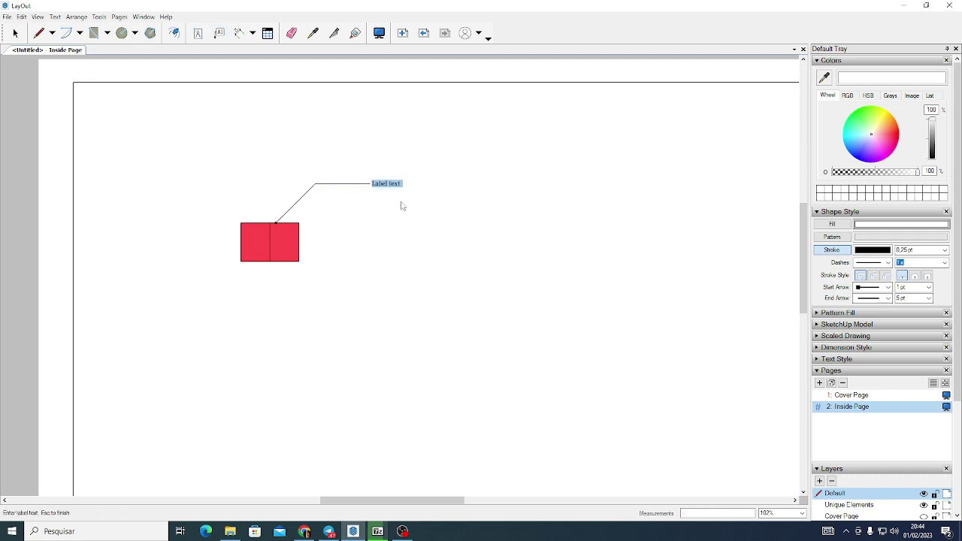
type("Ret. de Teste para a aula TOP")
key("Escape")
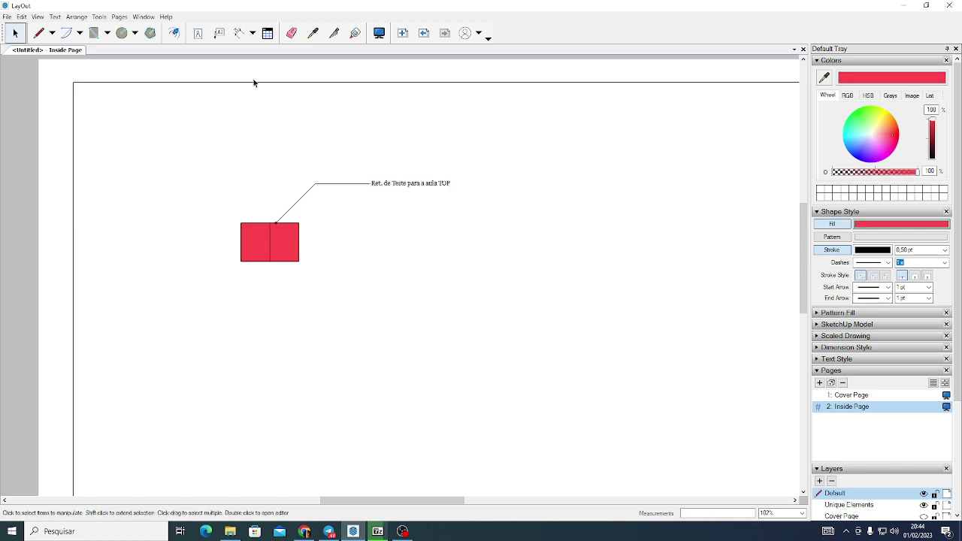
Add a linear dimension across the combined width of the two red rectangles, placed just above them
scroll(354, 133, "down", 1)
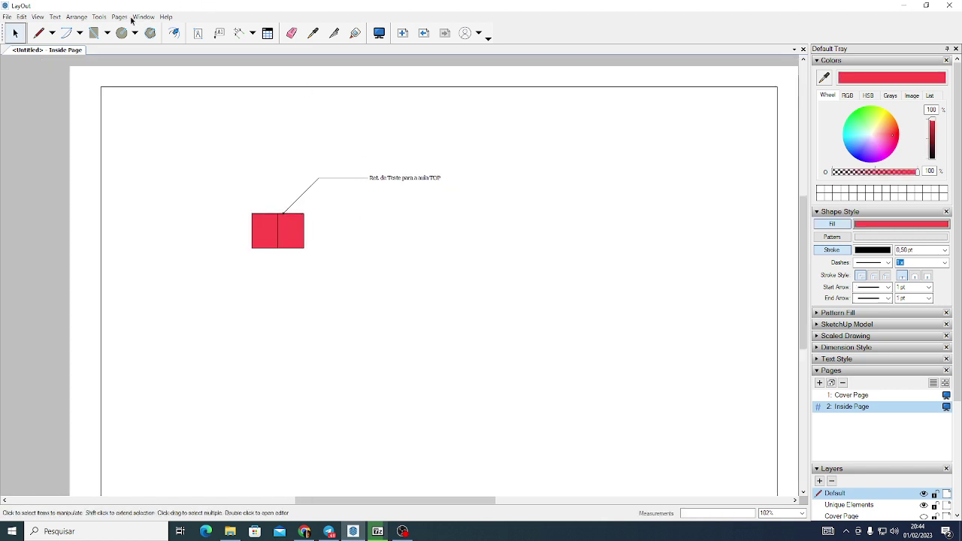
left_click(101, 16)
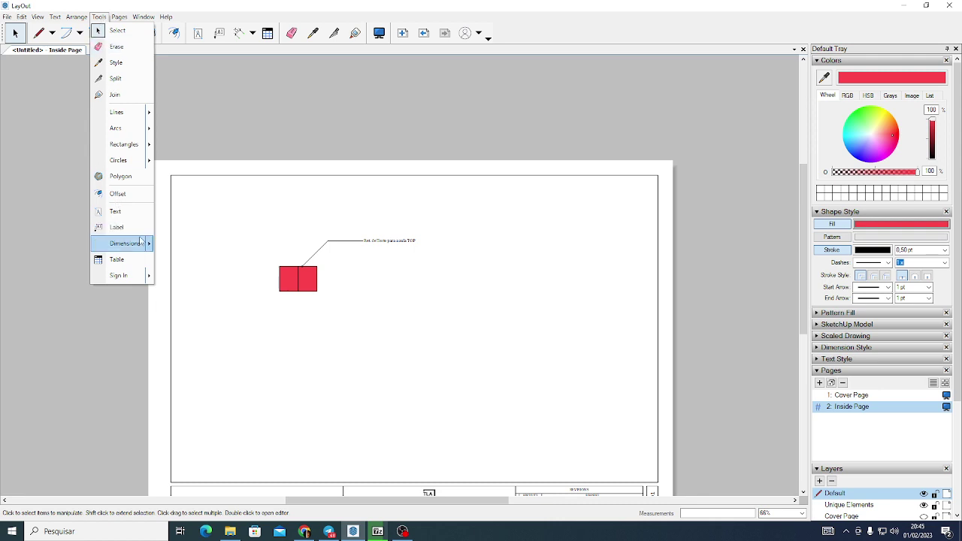
mouse_move(143, 242)
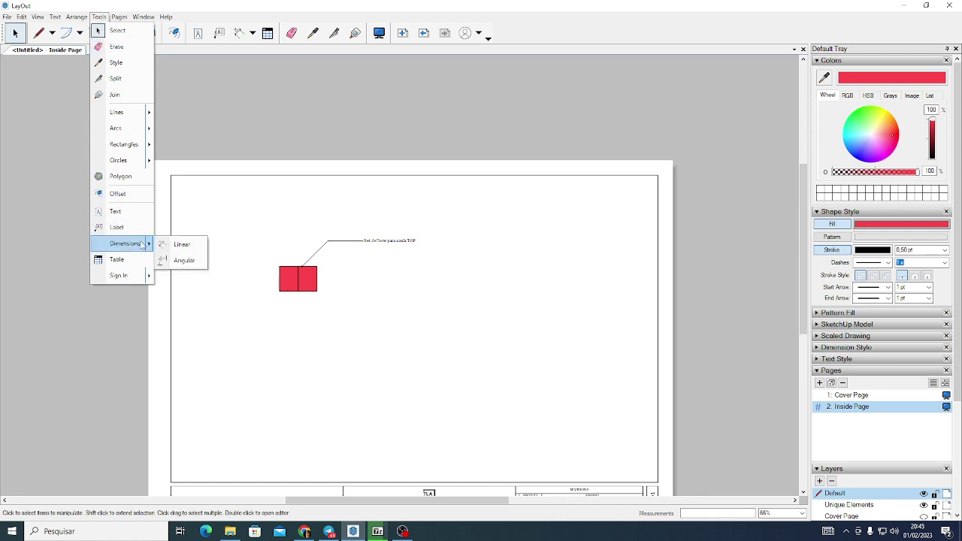
left_click(187, 253)
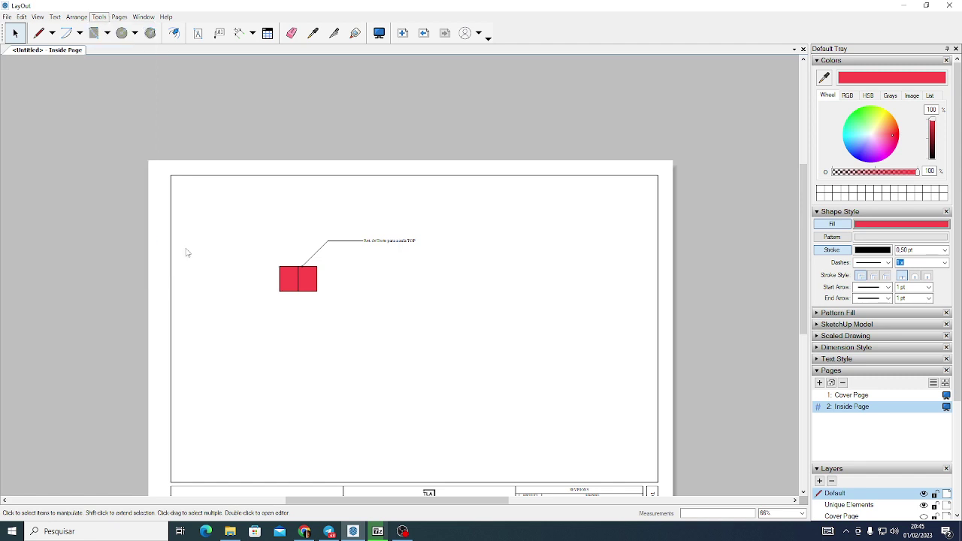
scroll(323, 261, "up", 1)
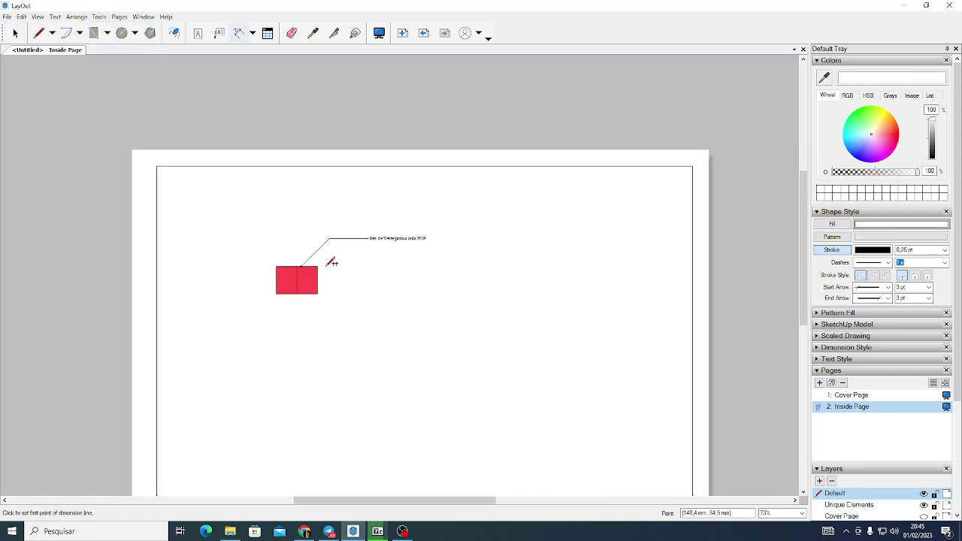
scroll(323, 265, "up", 2)
left_click(319, 265)
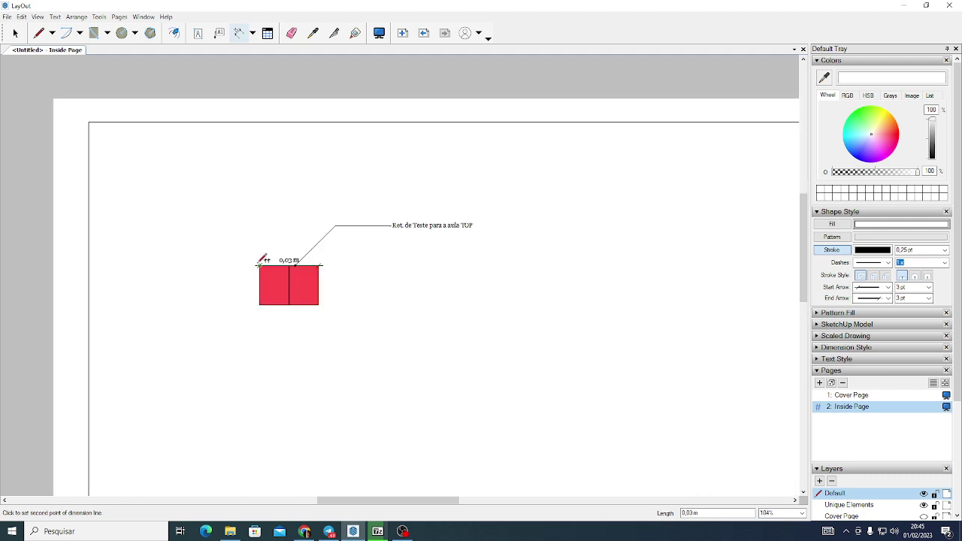
left_click(259, 265)
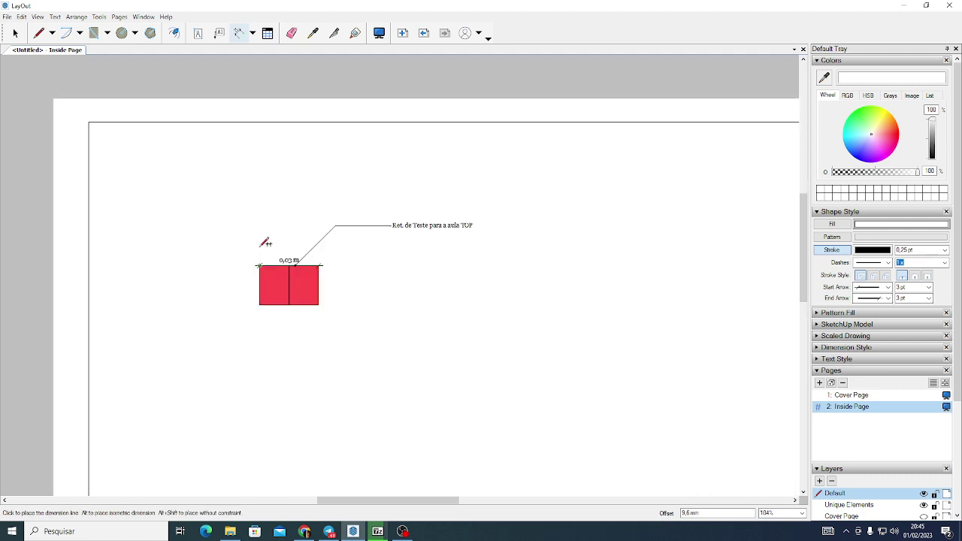
left_click(324, 246)
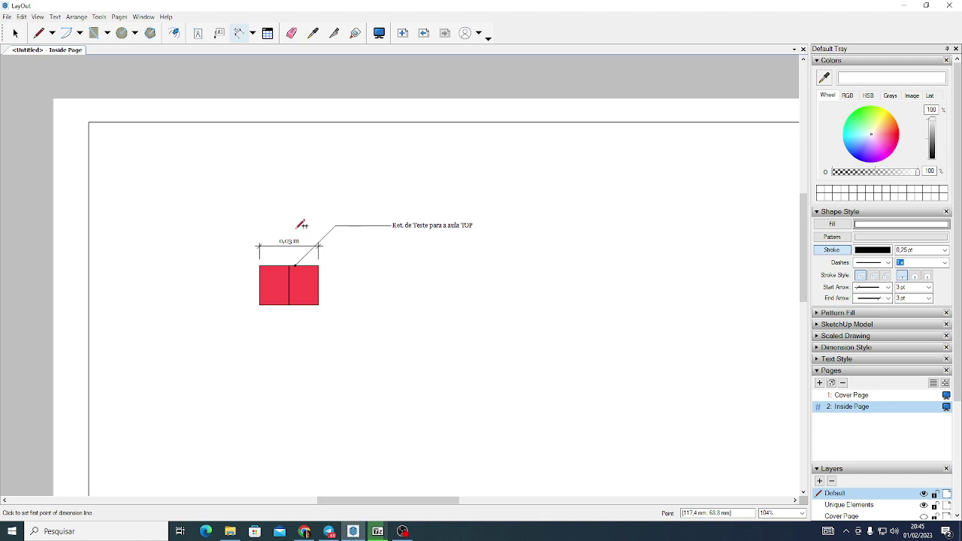
Draw a thin horizontal rectangle about 0.13 m long in the empty area below the two dimensioned rectangles
scroll(338, 248, "down", 1)
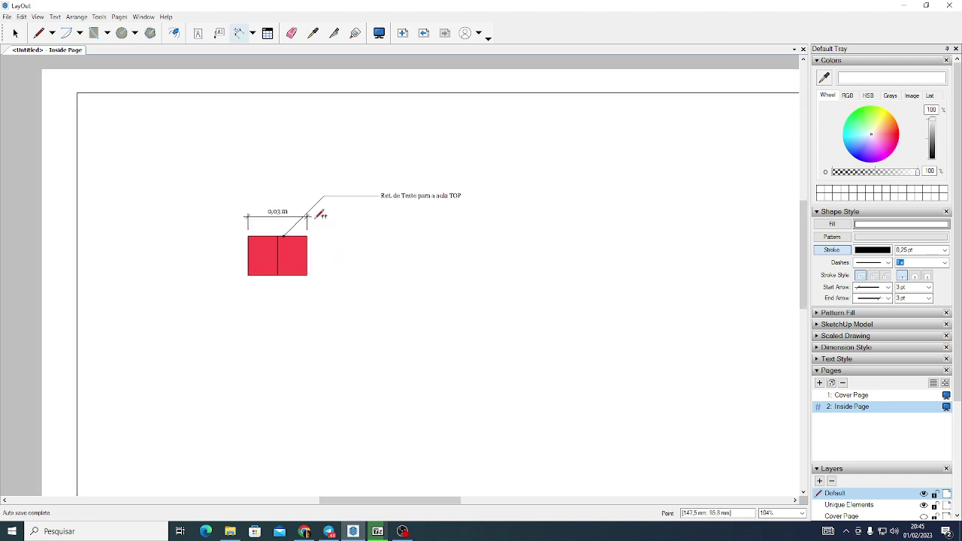
scroll(372, 254, "down", 2)
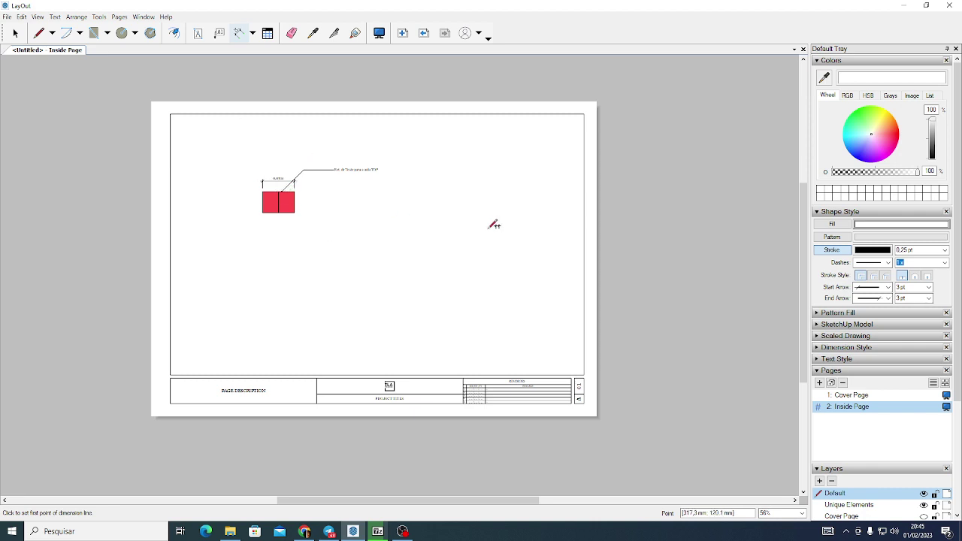
key("r")
left_click_drag(293, 272, 434, 284)
key("space")
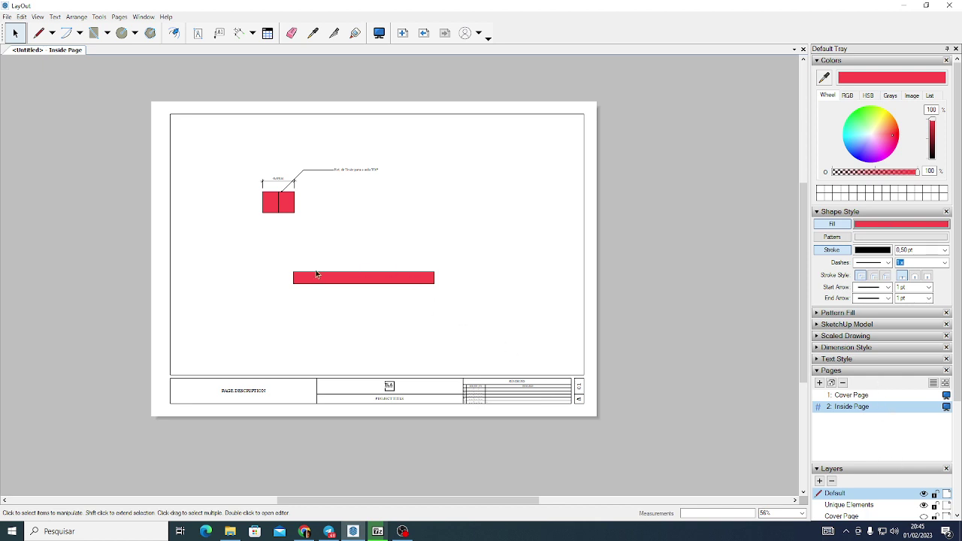
Add a linear dimension for the thin rectangle's length, placed above its top edge
scroll(316, 274, "up", 3)
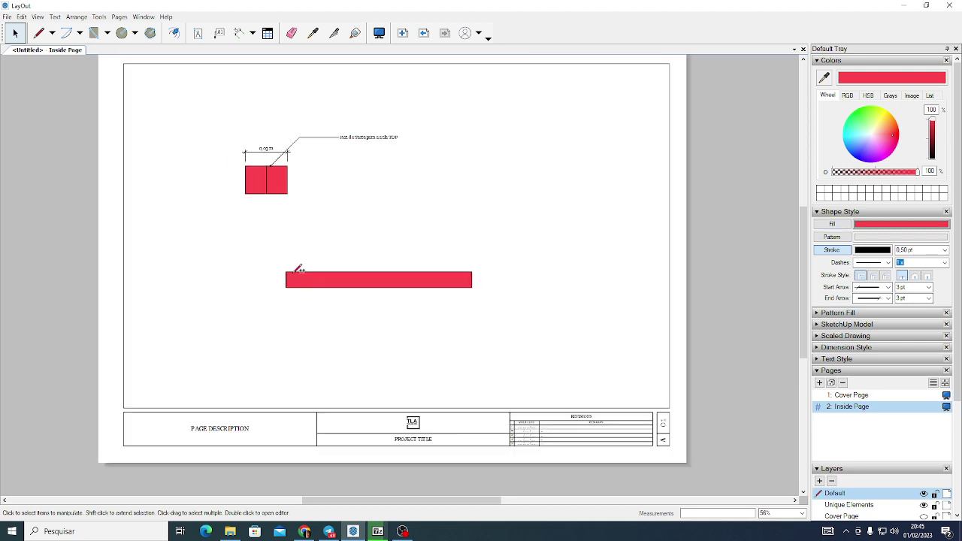
key("d")
left_click(285, 272)
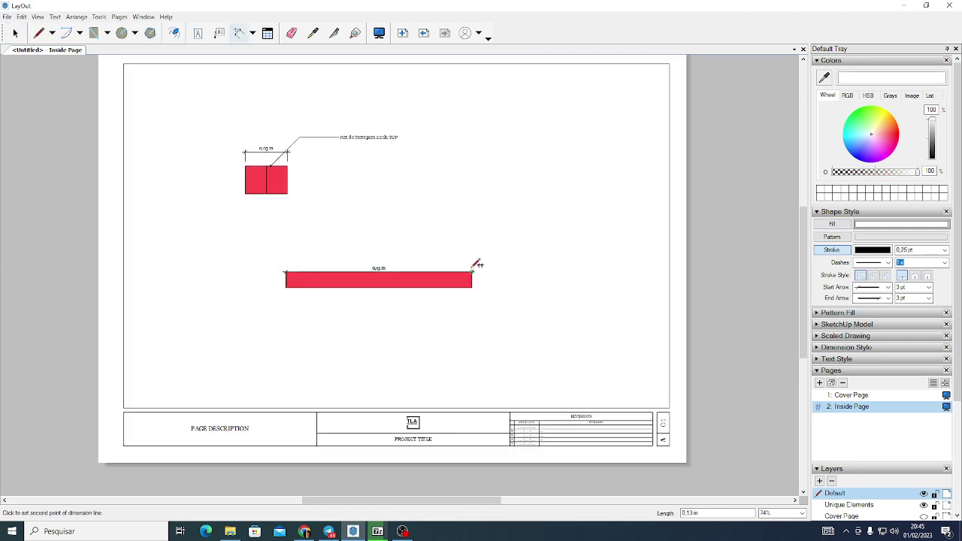
left_click(472, 271)
left_click(472, 245)
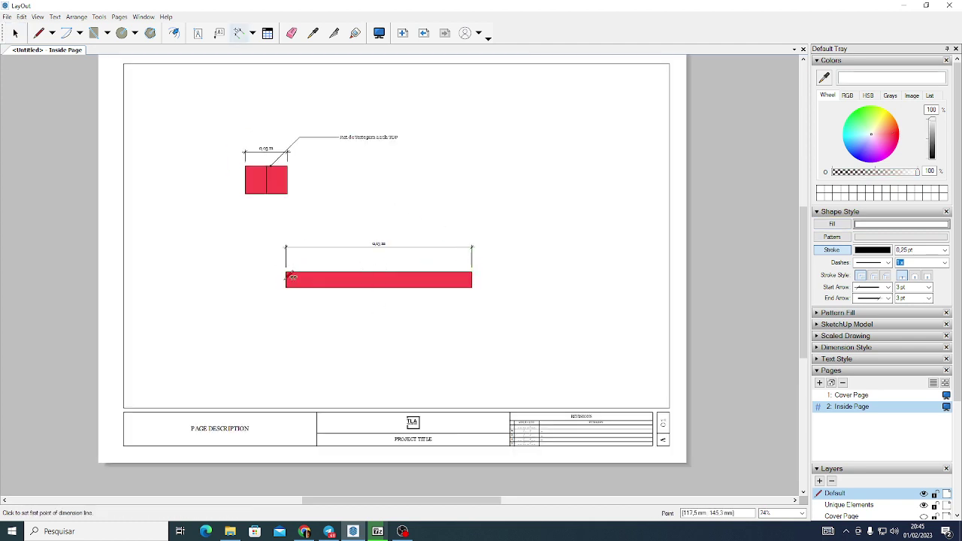
key("space")
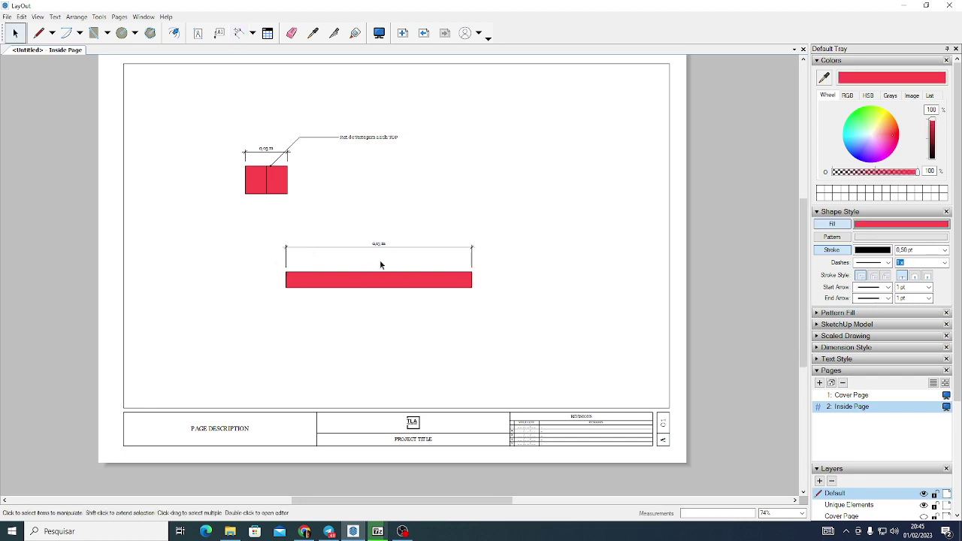
Dimension the full width of the sheet between its two upper corners, placing the dimension line inside the page
scroll(395, 258, "down", 2)
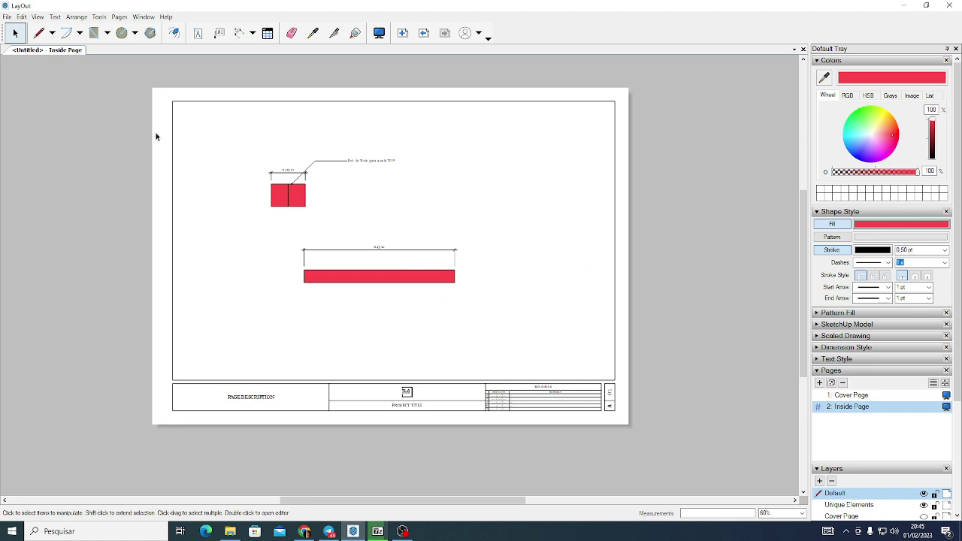
key("d")
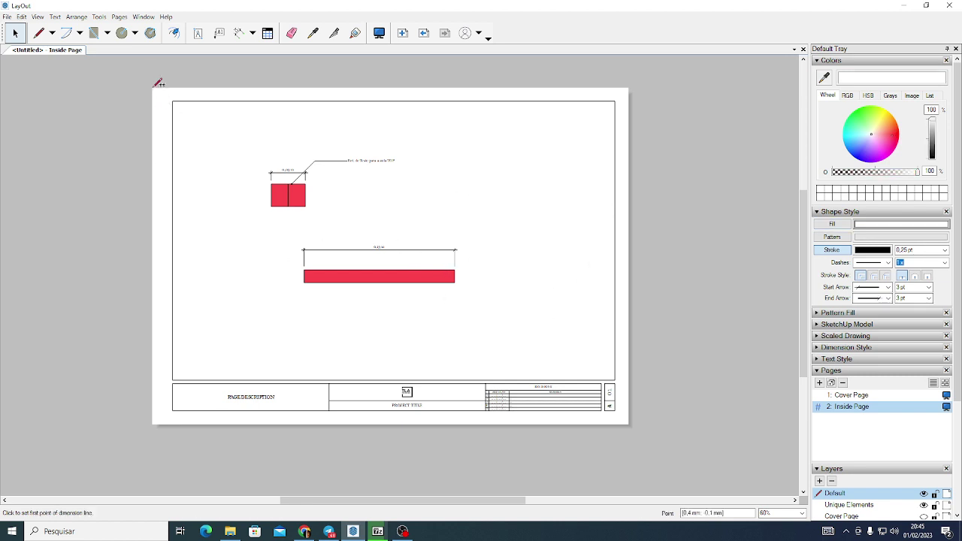
left_click(152, 87)
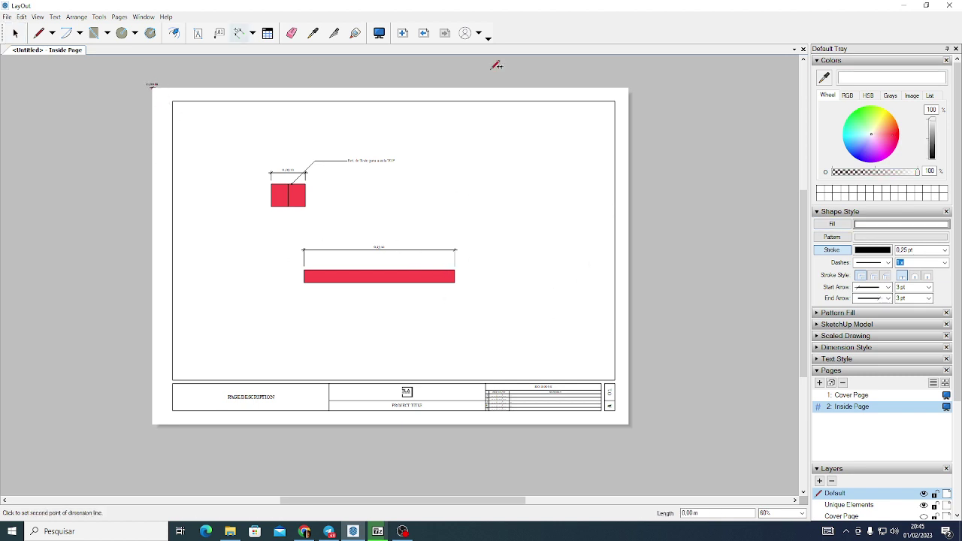
left_click(632, 85)
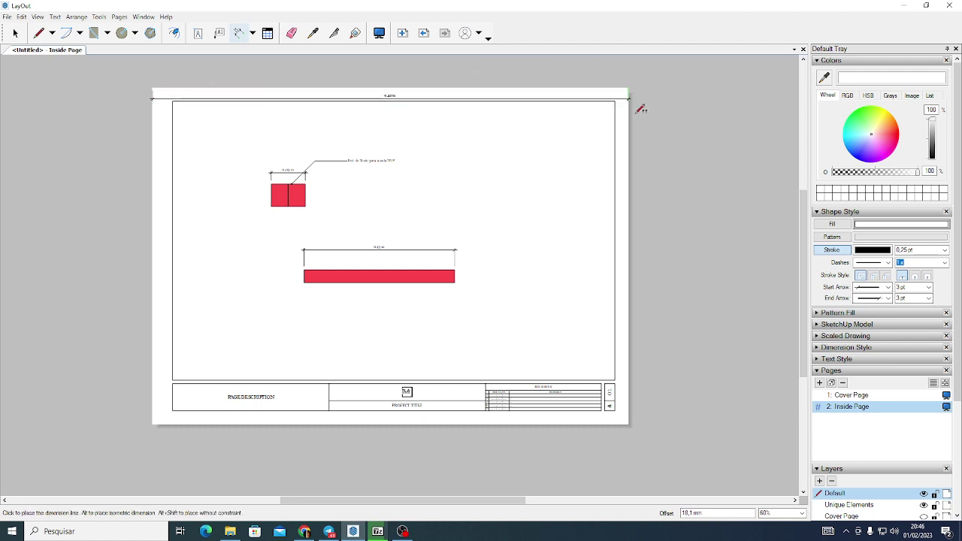
left_click(432, 110)
scroll(395, 110, "up", 2)
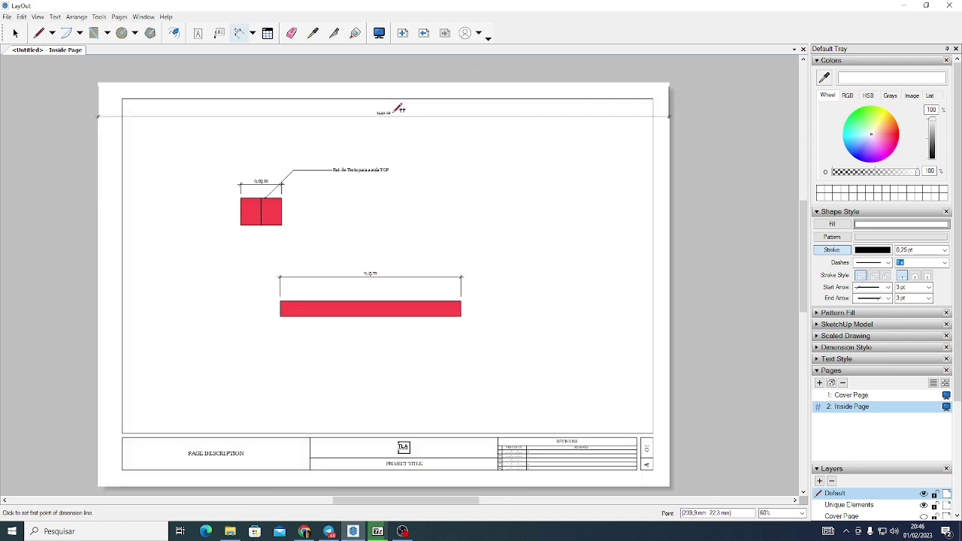
scroll(405, 132, "down", 2)
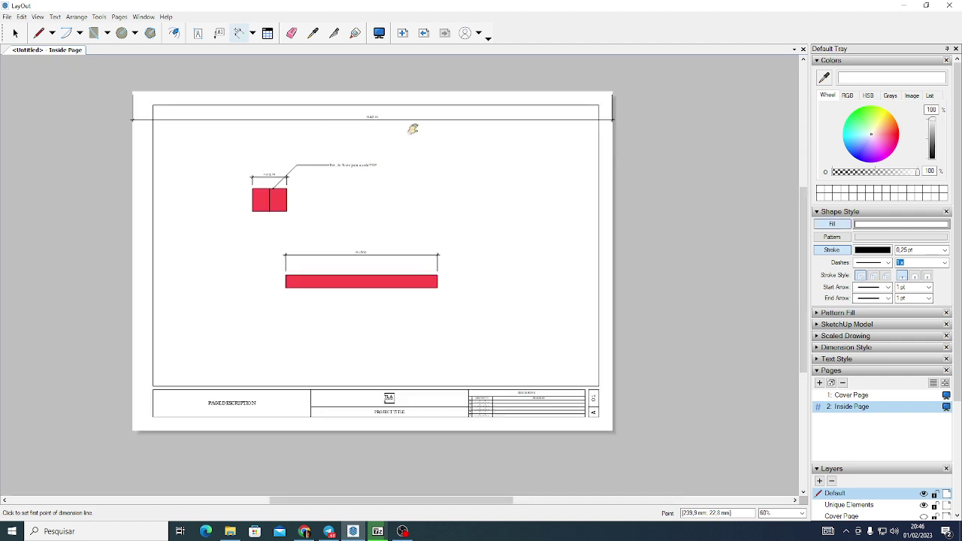
key("space")
View the Cover Page of the document and return to the Inside Page
left_click(119, 16)
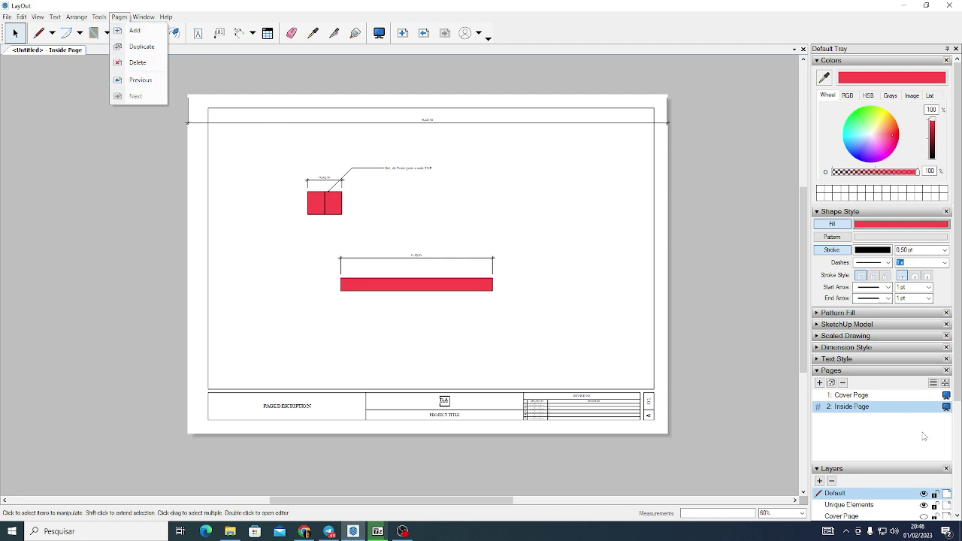
left_click(853, 398)
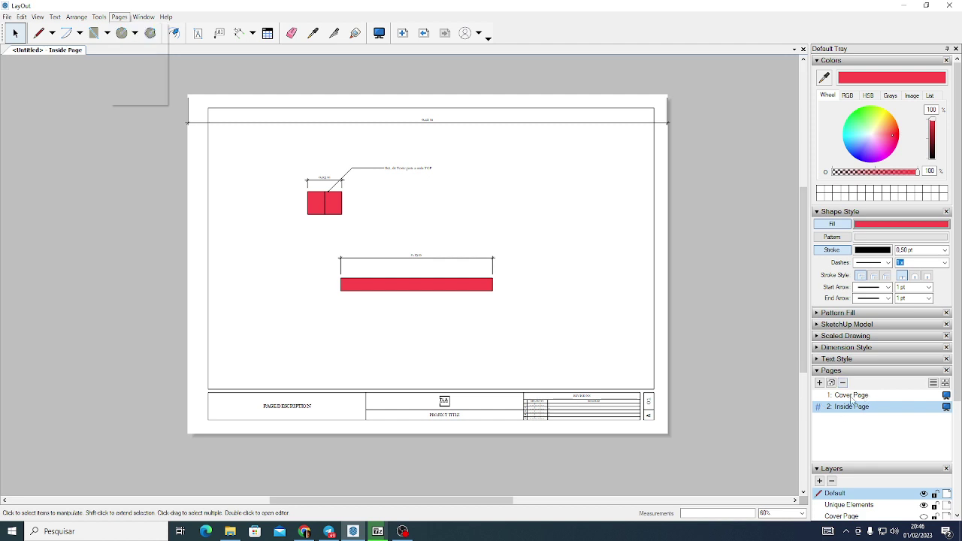
left_click(855, 396)
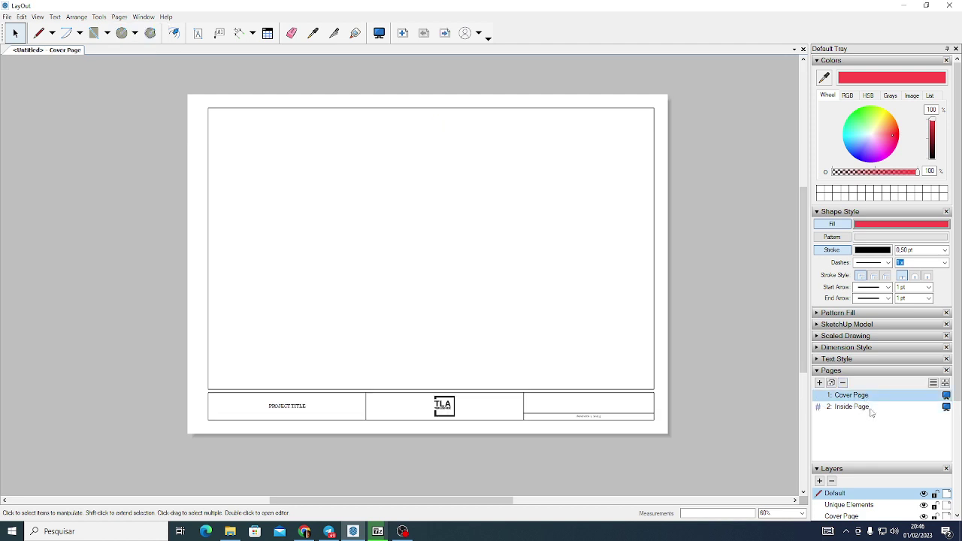
left_click(869, 409)
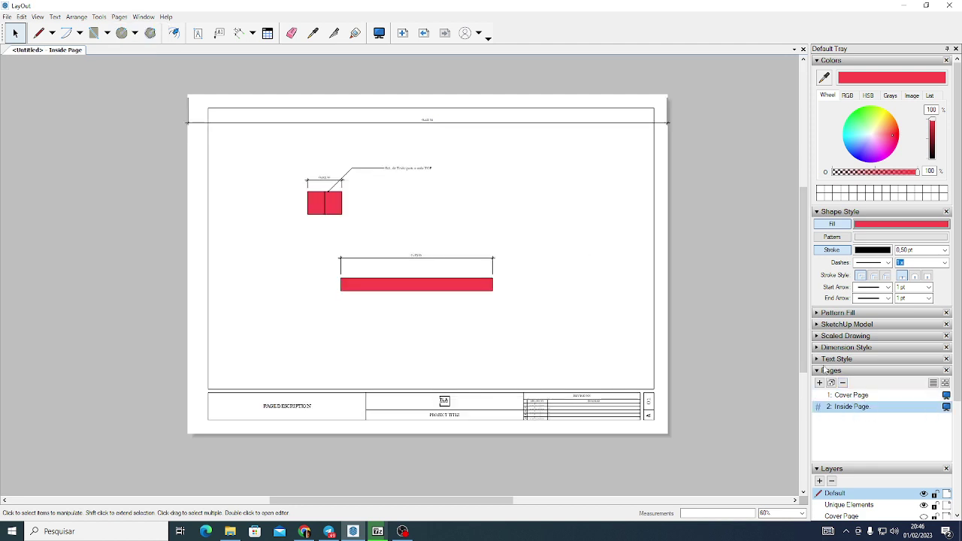
Add a third page to the document and return to the Inside Page
left_click(424, 33)
left_click(403, 33)
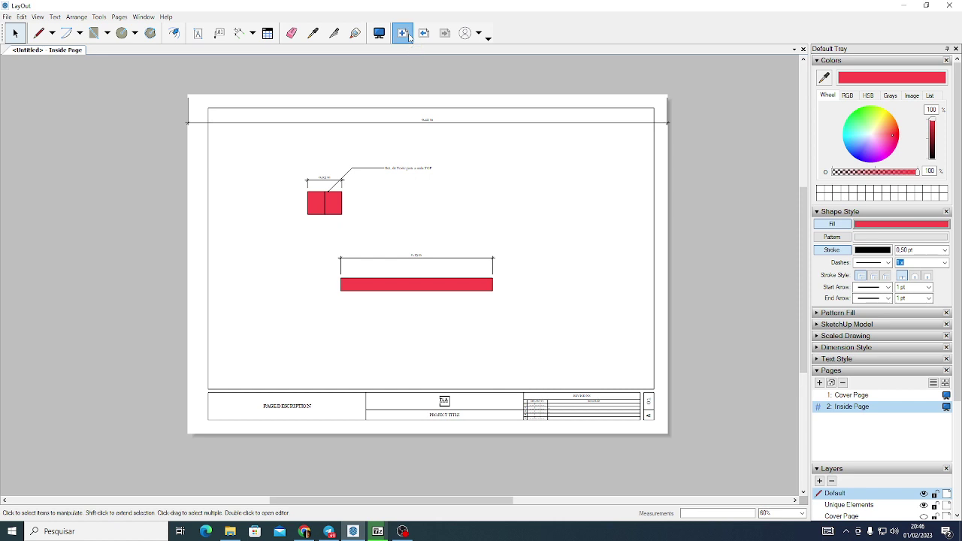
left_click(864, 408)
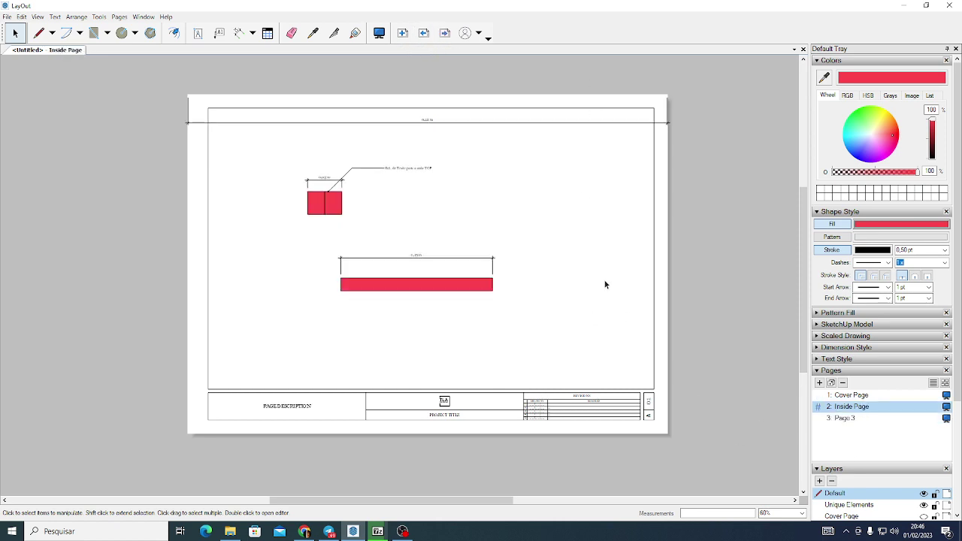
Remove the Instructor, Text Style and Shape Style sections from the Default Tray
left_click(143, 17)
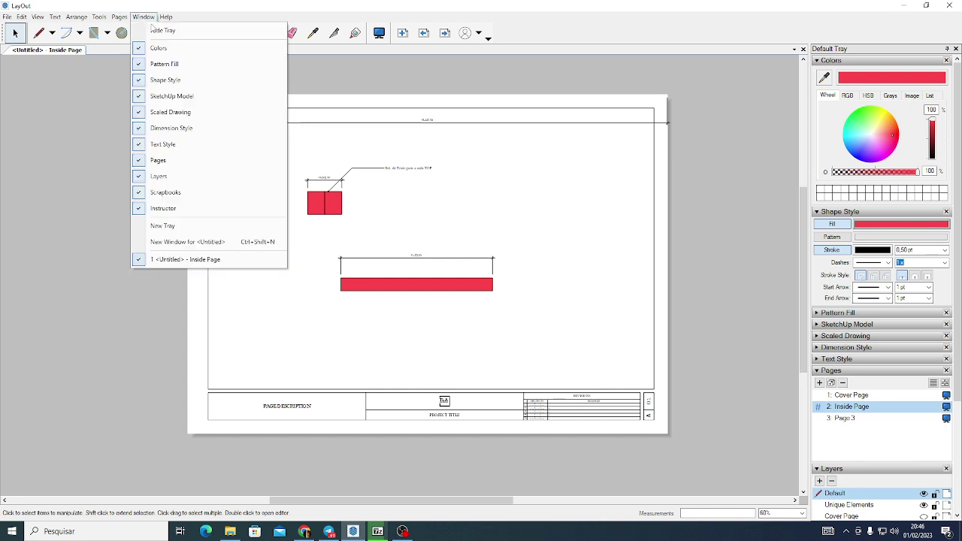
left_click(164, 213)
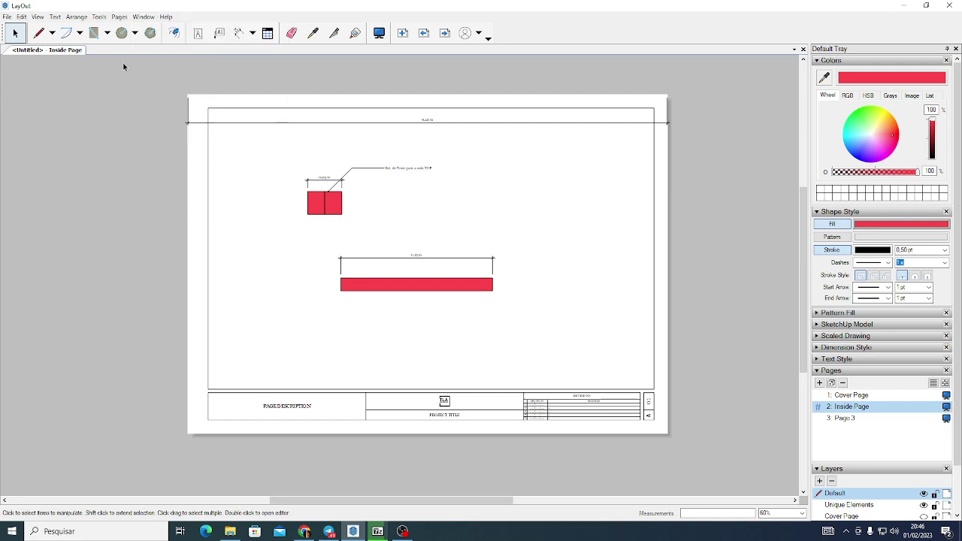
left_click(136, 16)
left_click(163, 144)
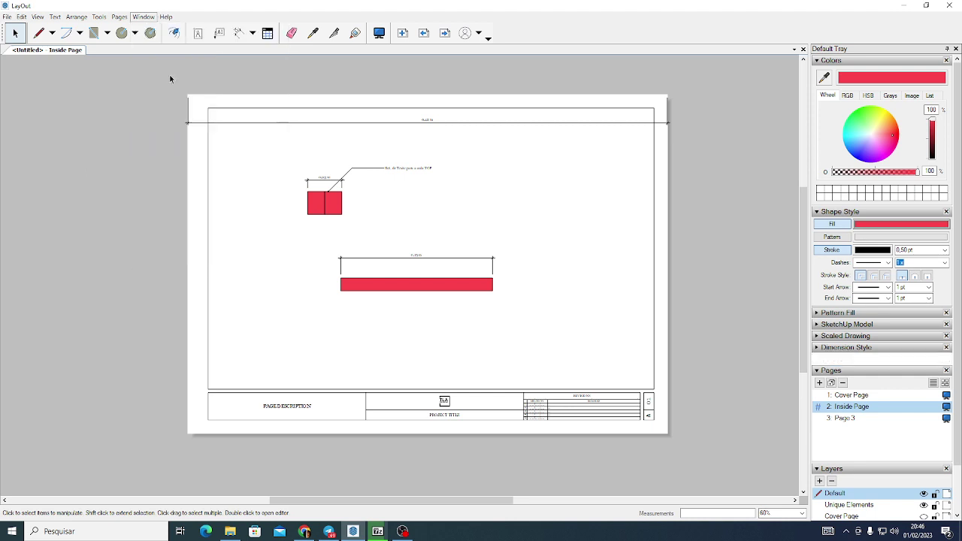
left_click(144, 17)
left_click(172, 82)
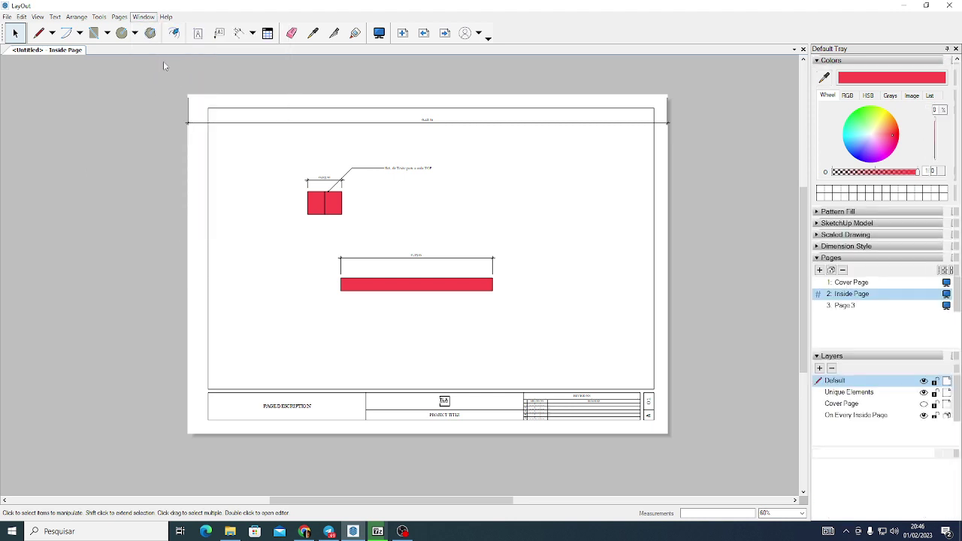
Remove the SketchUp Model, Dimension Style and Pattern Fill sections from the Default Tray, and hide the whole tray
left_click(143, 16)
left_click(175, 98)
left_click(144, 16)
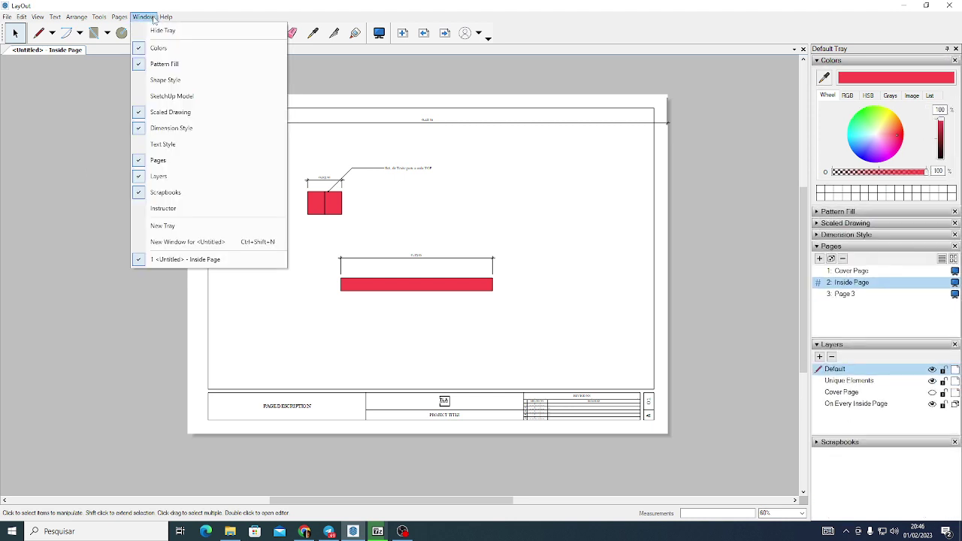
left_click(171, 128)
left_click(143, 17)
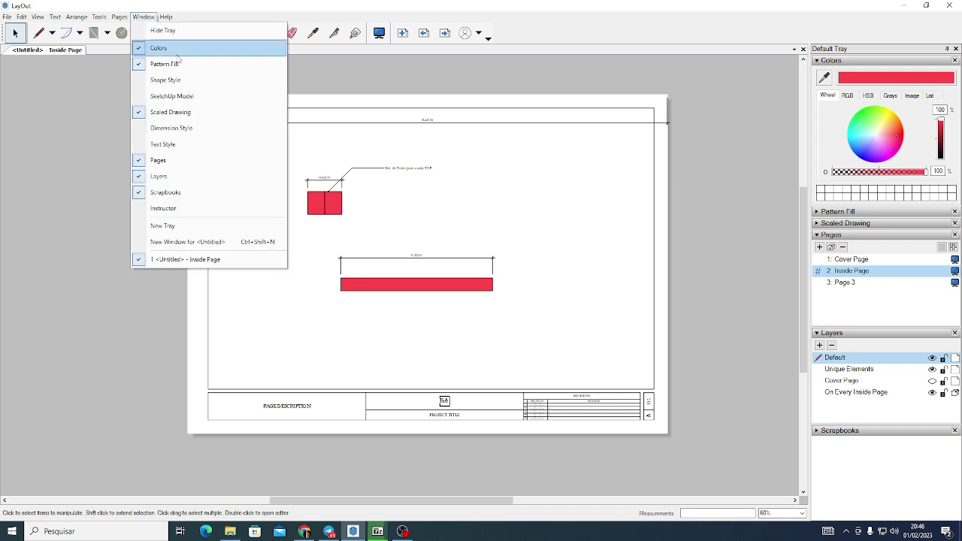
left_click(170, 47)
Open a second window of the untitled document and close that duplicate
left_click(144, 16)
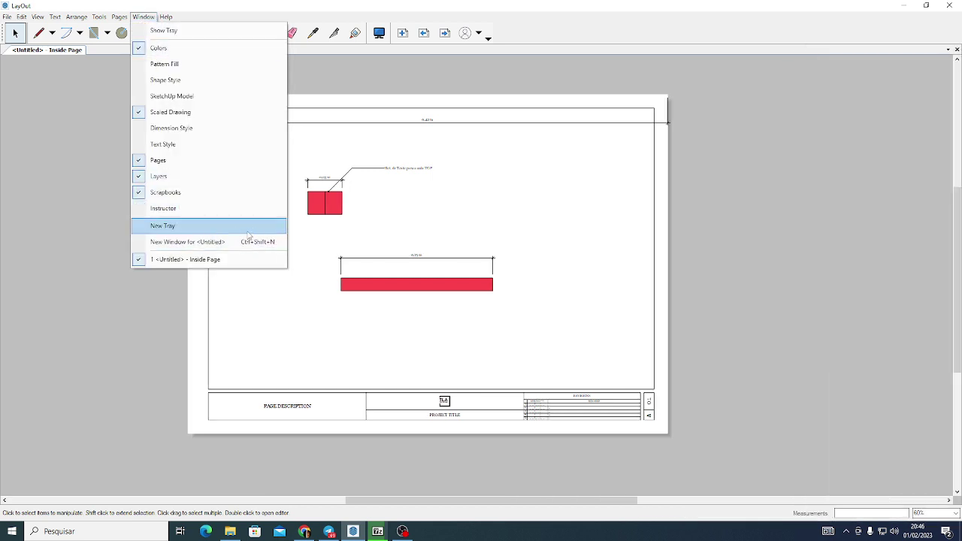
left_click(215, 259)
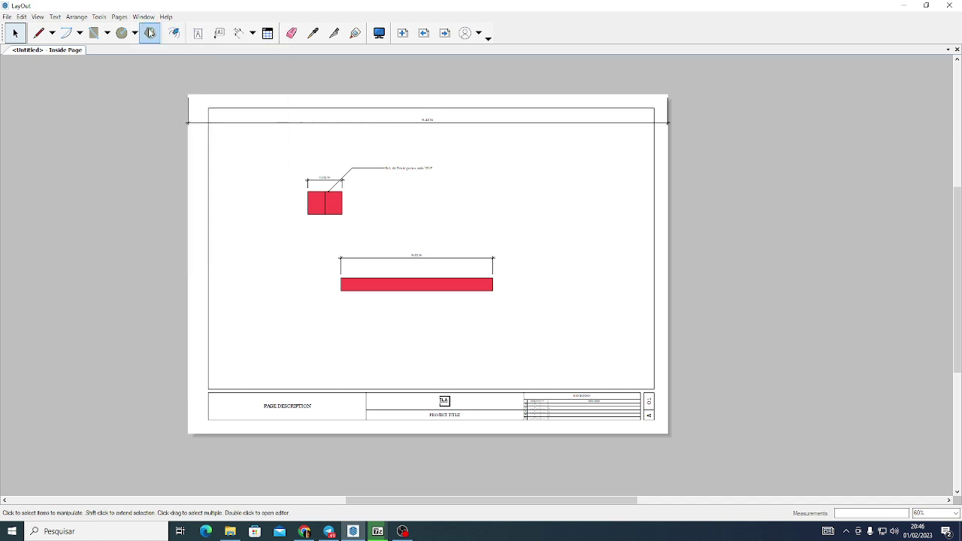
left_click(144, 16)
left_click(217, 245)
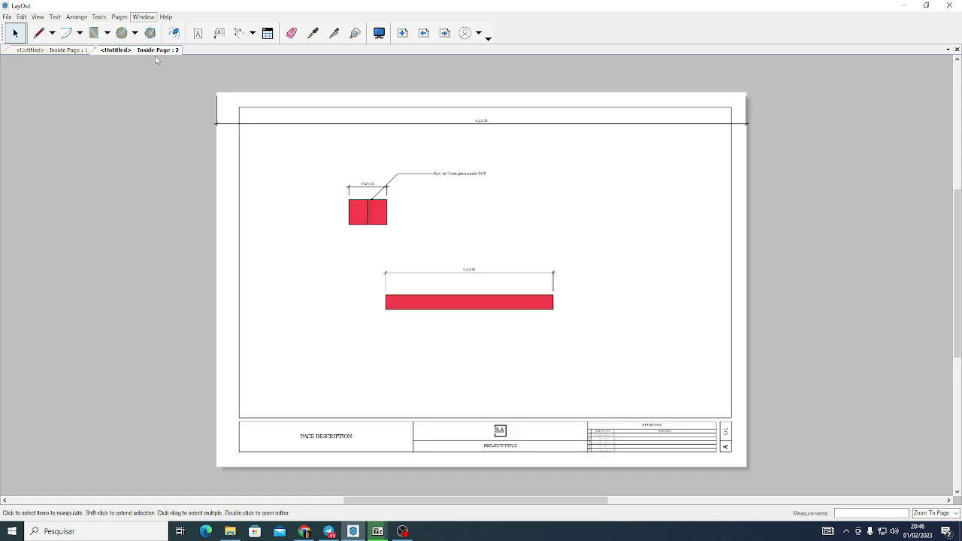
right_click(155, 55)
left_click(155, 55)
right_click(156, 56)
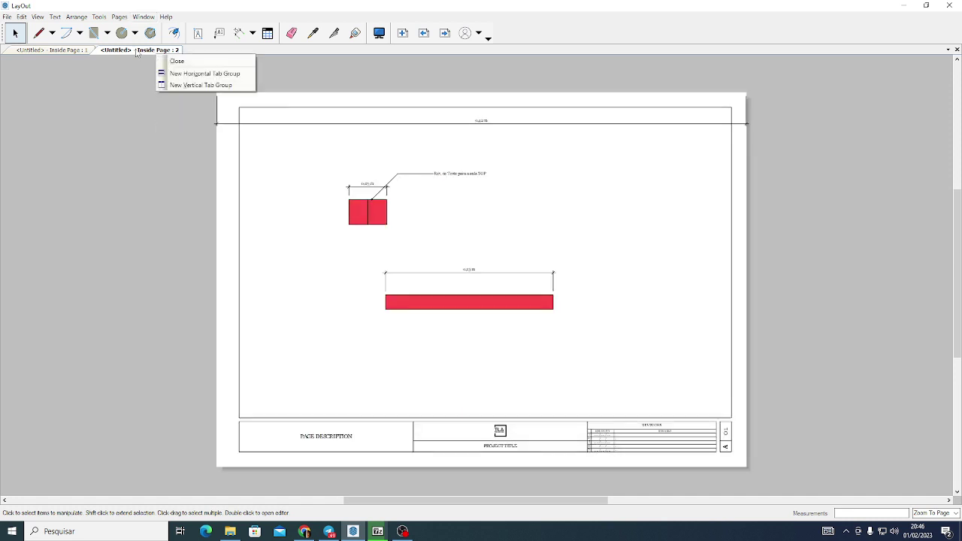
left_click(190, 61)
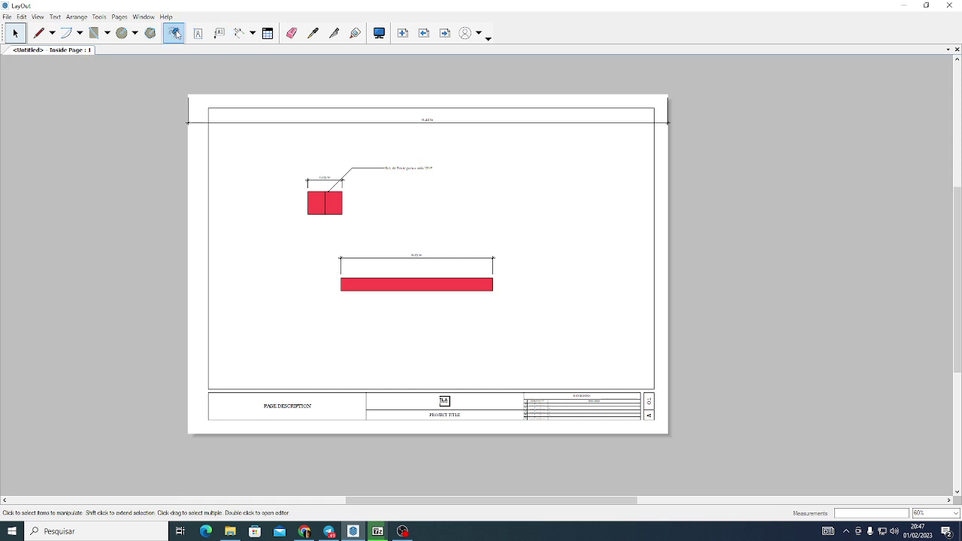
left_click(167, 17)
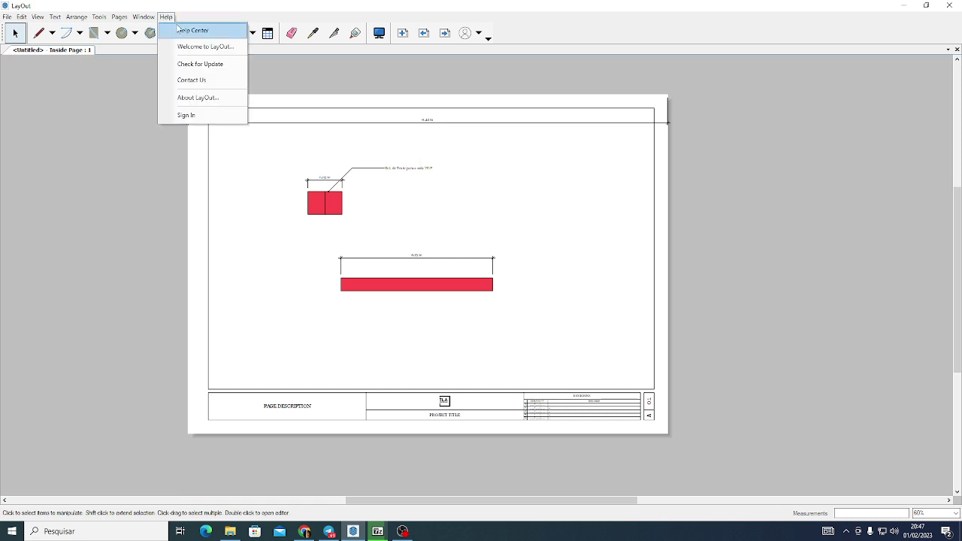
left_click(125, 185)
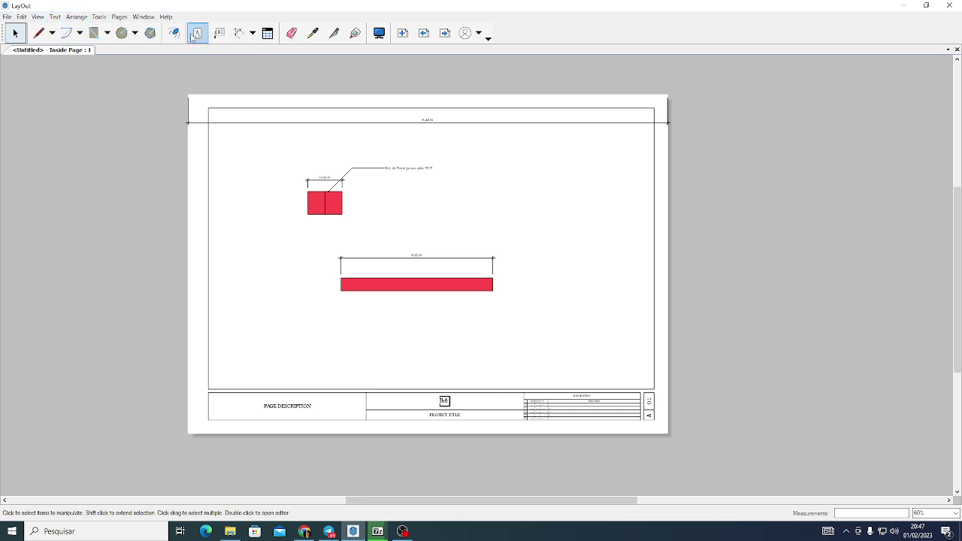
left_click(312, 33)
key("space")
Show the hidden Default Tray again
left_click(143, 17)
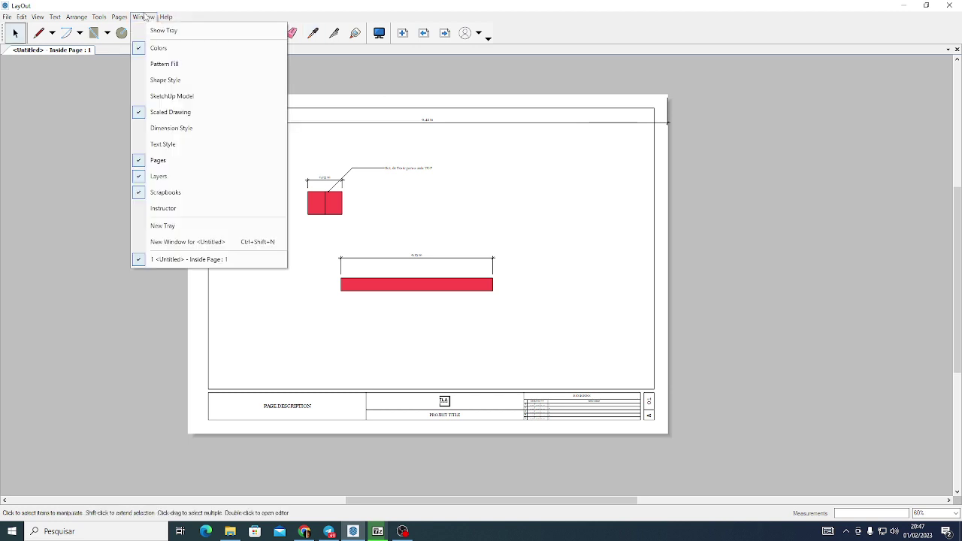
left_click(164, 30)
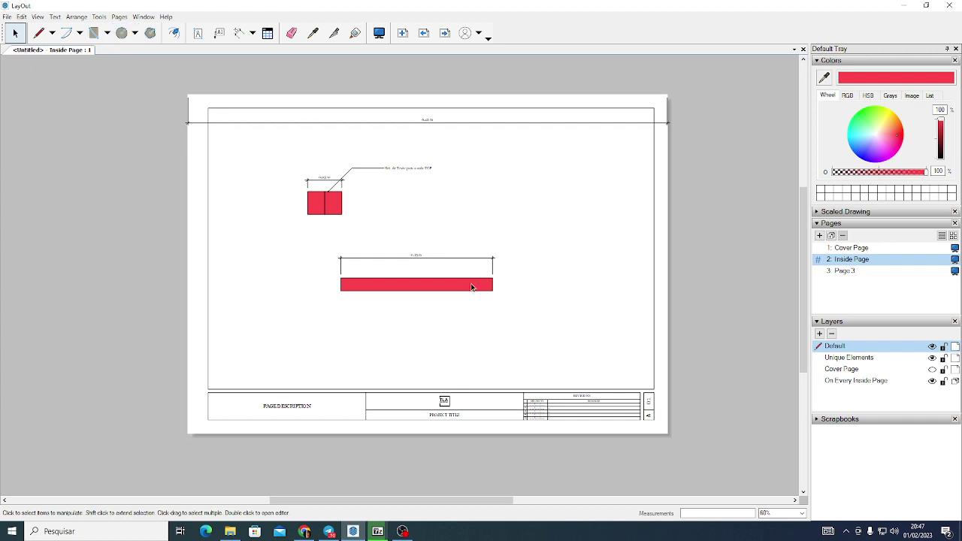
Draw a pentagon with a radius of about 30 mm beside the two small red rectangles, and undo it
left_click(135, 36)
left_click(150, 34)
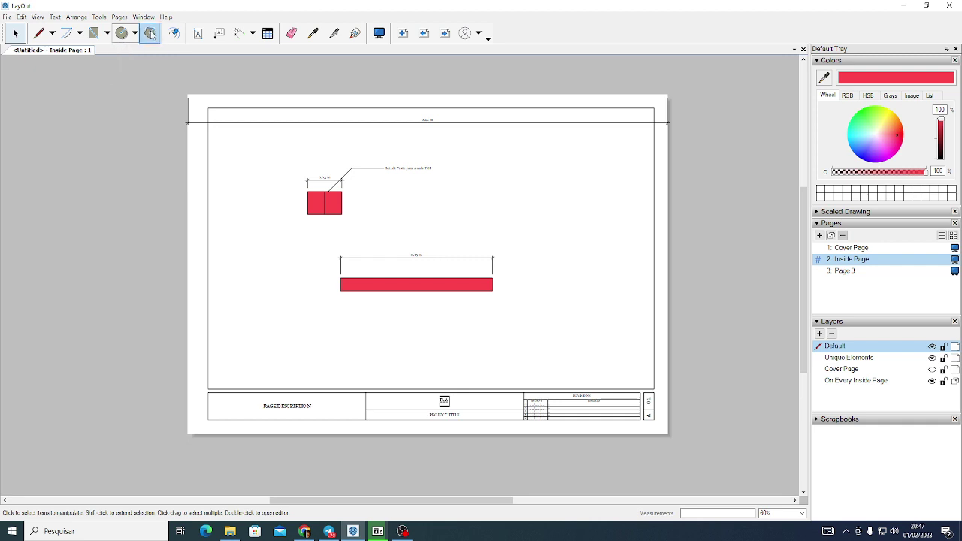
left_click(149, 36)
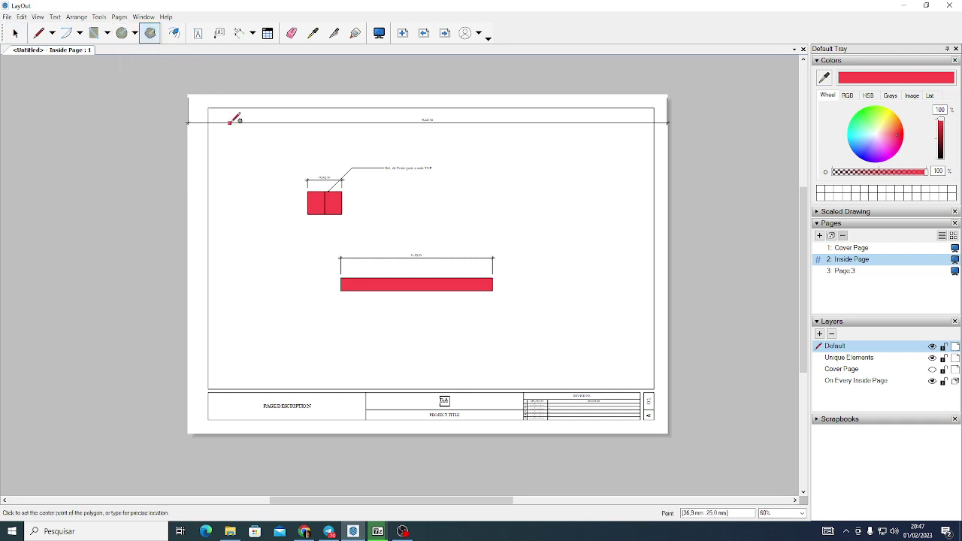
left_click(248, 178)
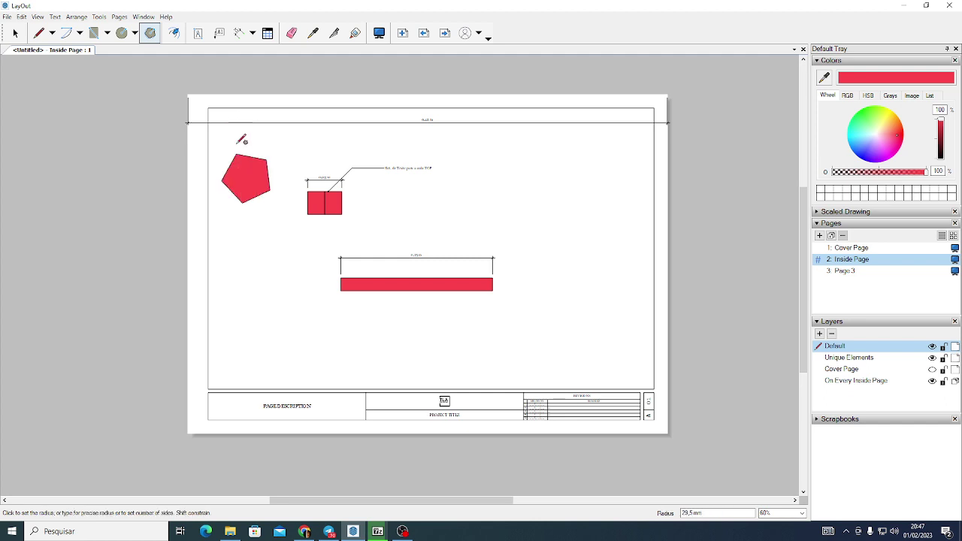
left_click(240, 137)
key("ctrl+z")
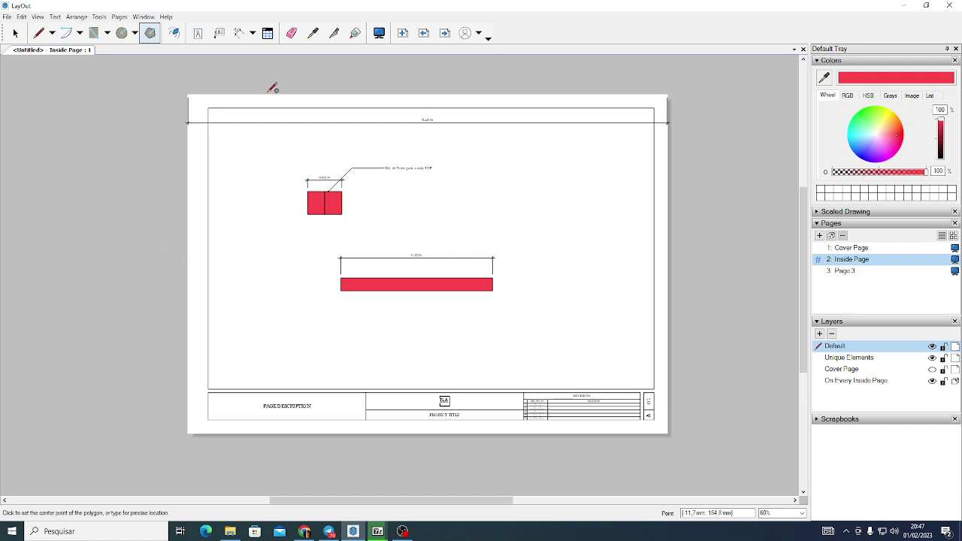
key("space")
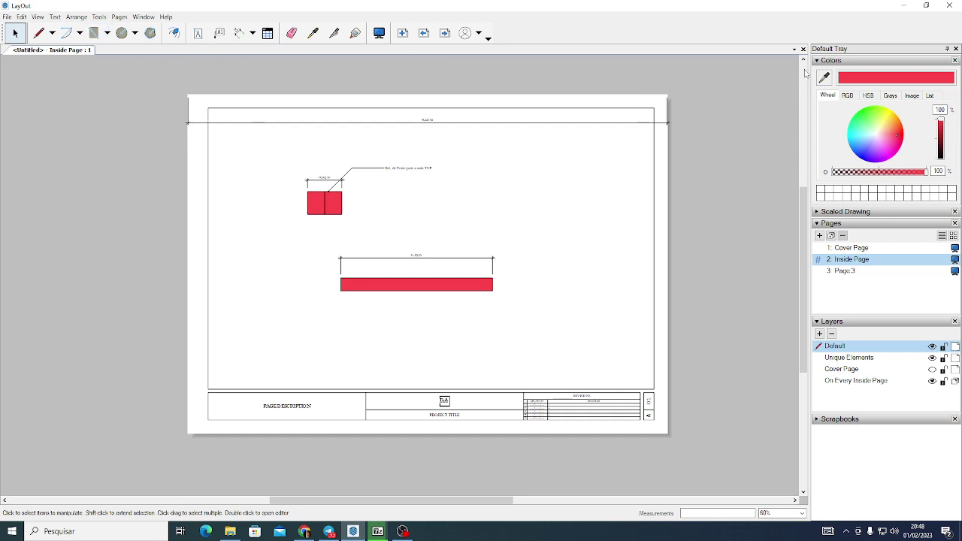
Collapse the Colors, Pages and Layers sections of the tray and expand Scrapbooks
left_click(851, 62)
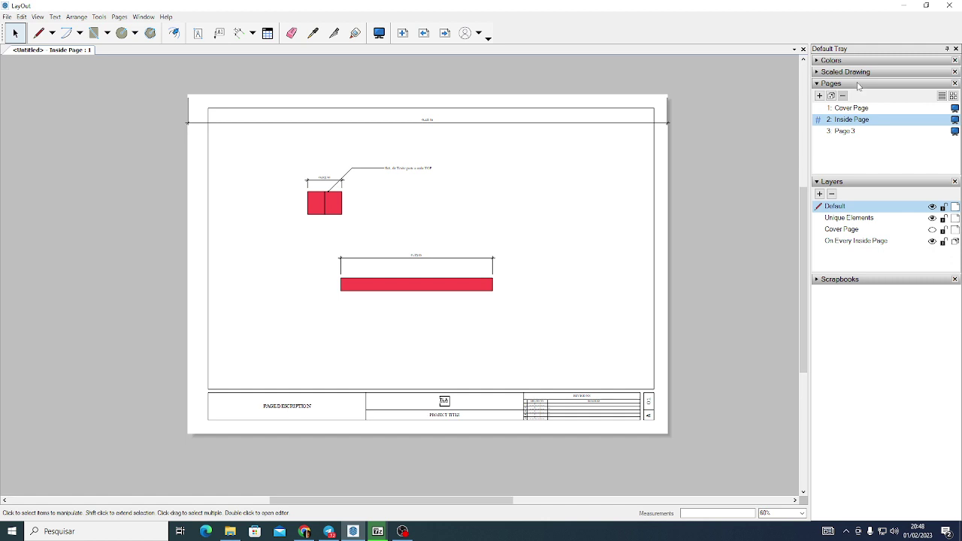
left_click(857, 82)
left_click(848, 96)
left_click(848, 96)
left_click(862, 107)
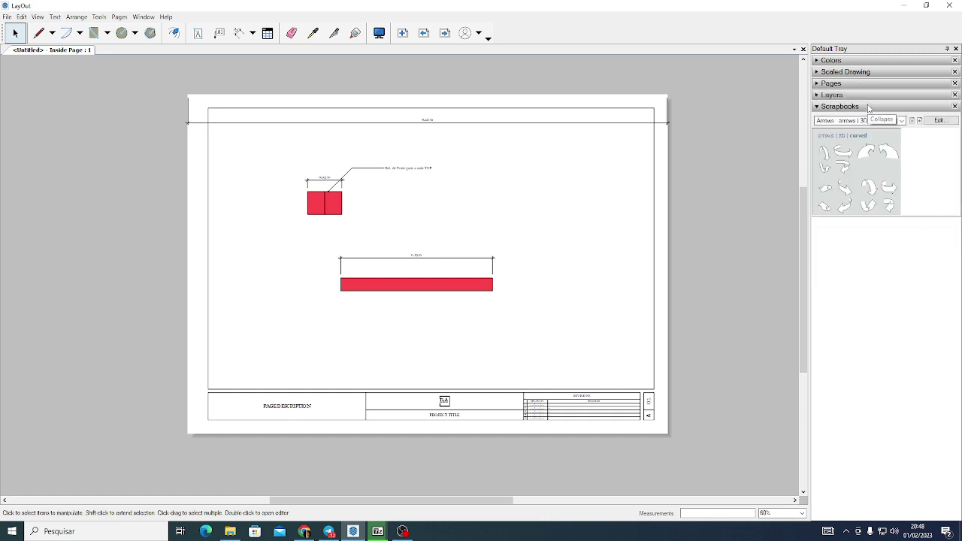
Choose the TB-Simple scrapbook and display its Drafting Symbols 2 page, followed by Drafting Symbols 1
left_click(901, 121)
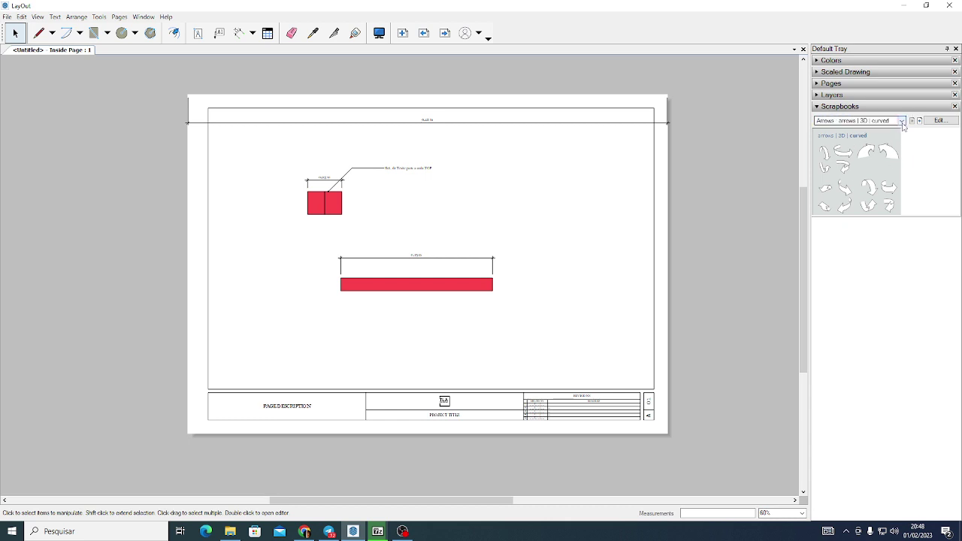
left_click(901, 121)
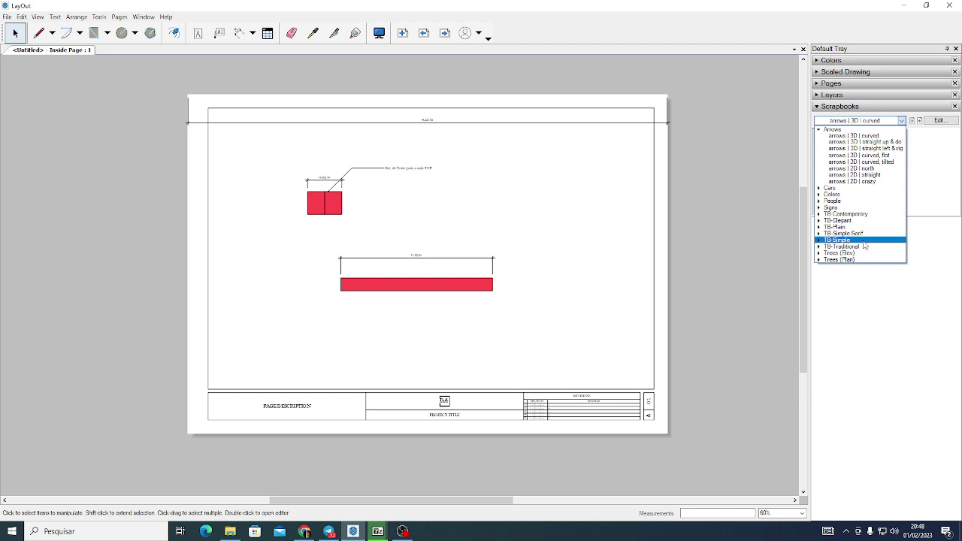
left_click(822, 240)
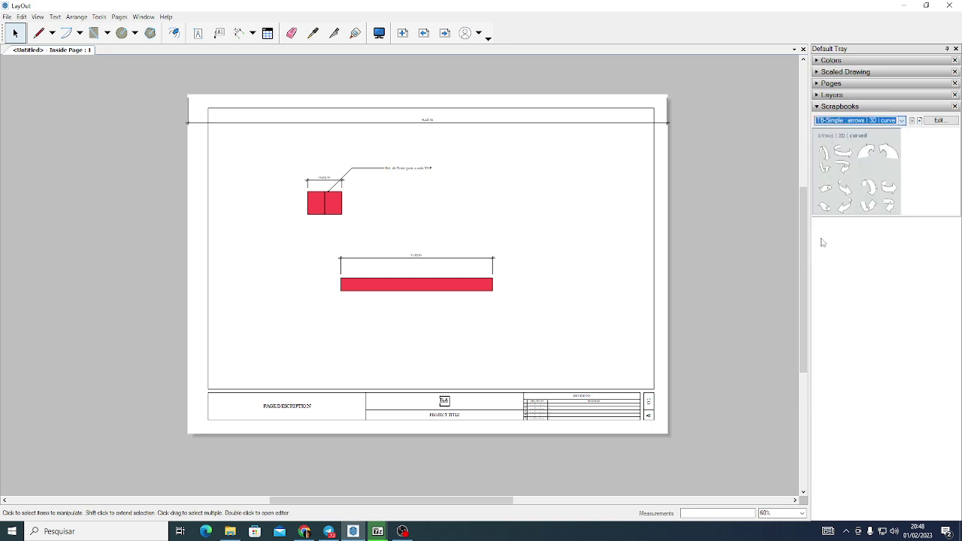
left_click(902, 122)
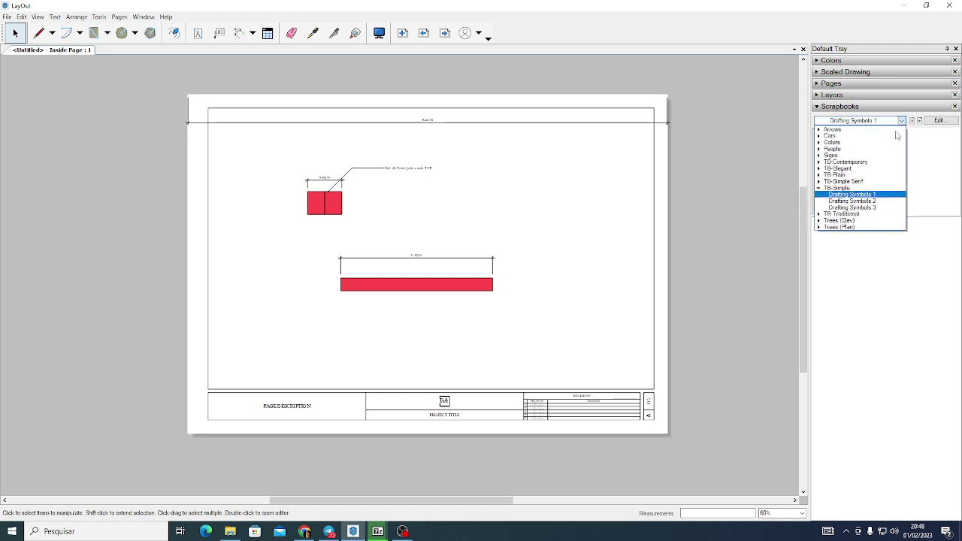
left_click(853, 202)
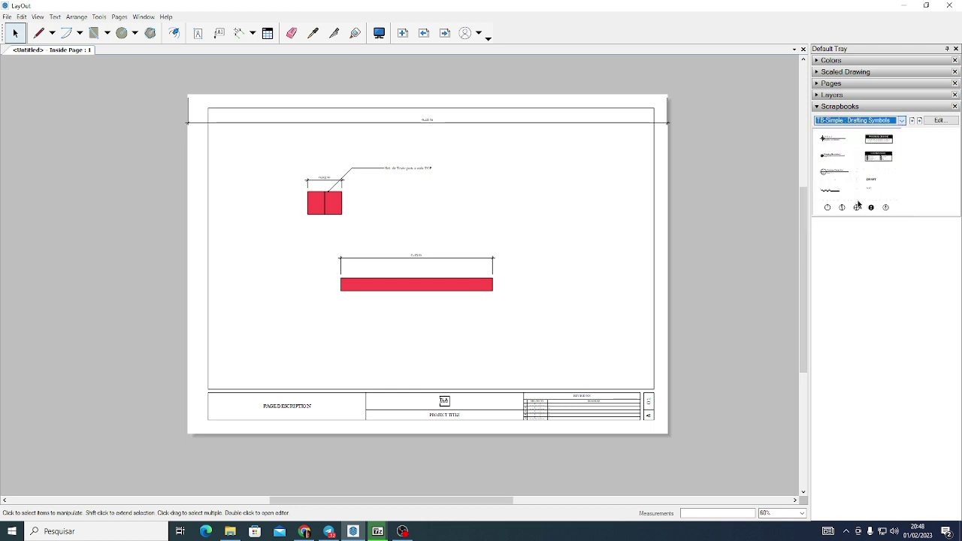
left_click(903, 123)
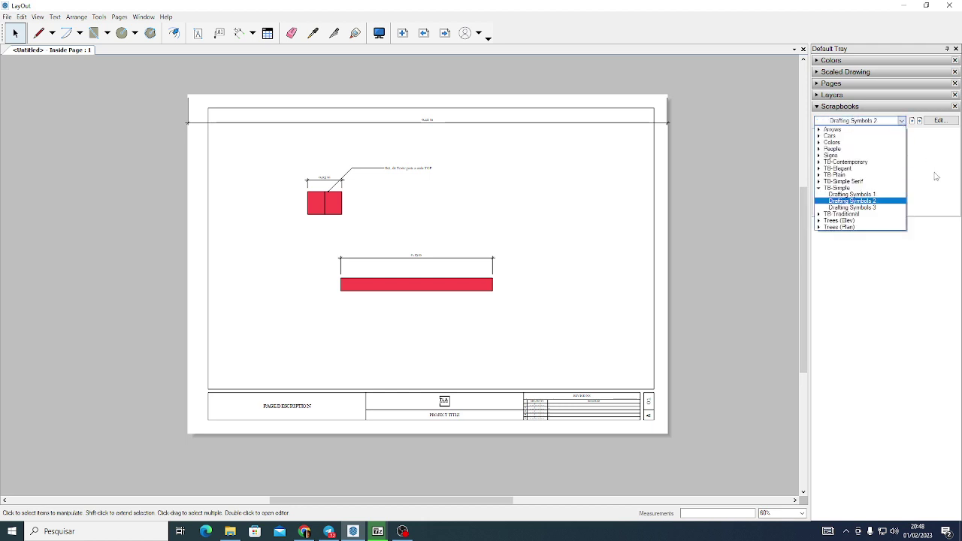
left_click(853, 194)
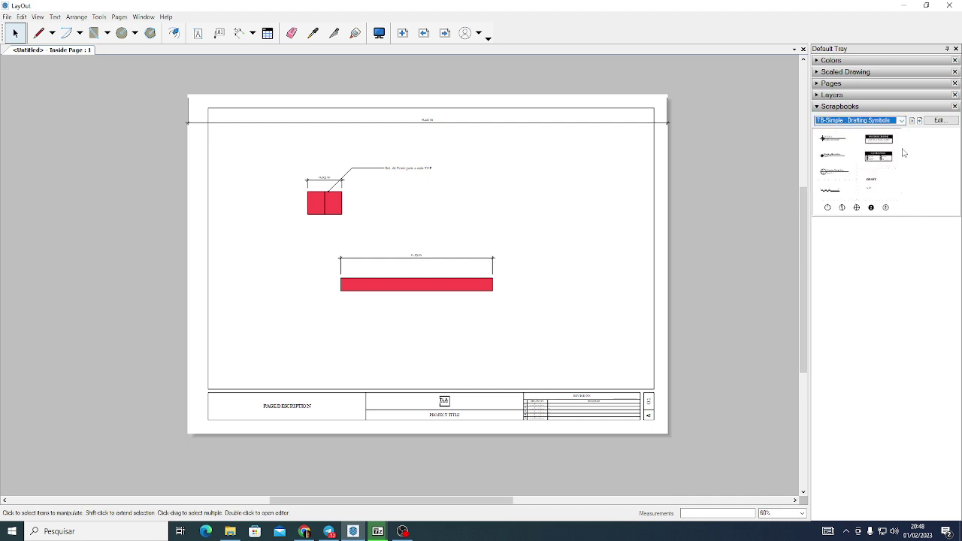
Place the location reference symbol, the 0-5-10 scale bar and the black north arrow from the scrapbook beside the red rectangles
left_click(831, 143)
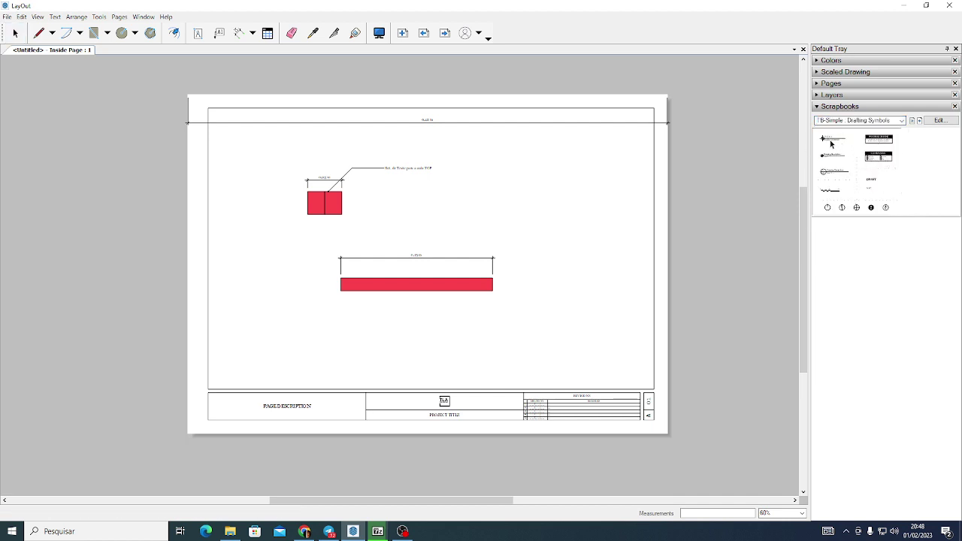
left_click(545, 205)
scroll(533, 209, "up", 5)
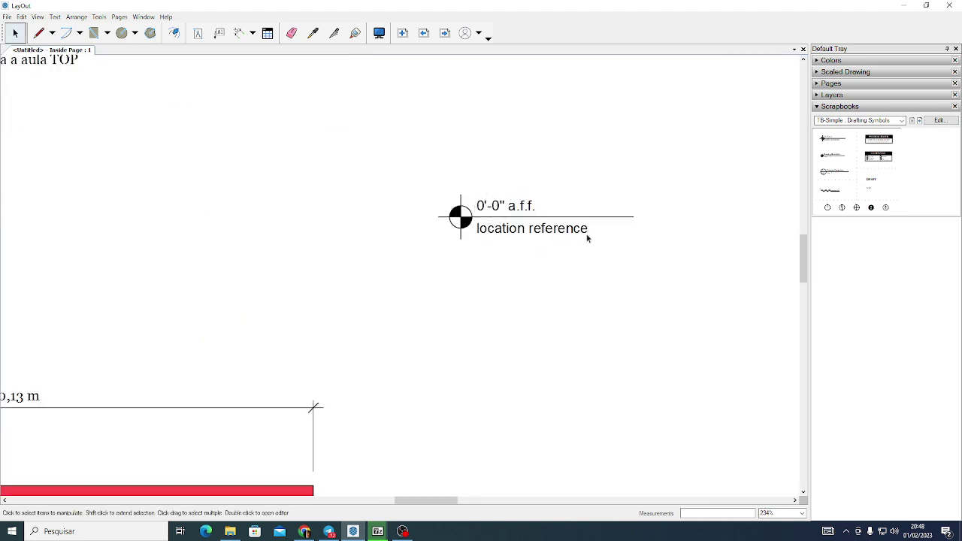
left_click(839, 197)
left_click(595, 311)
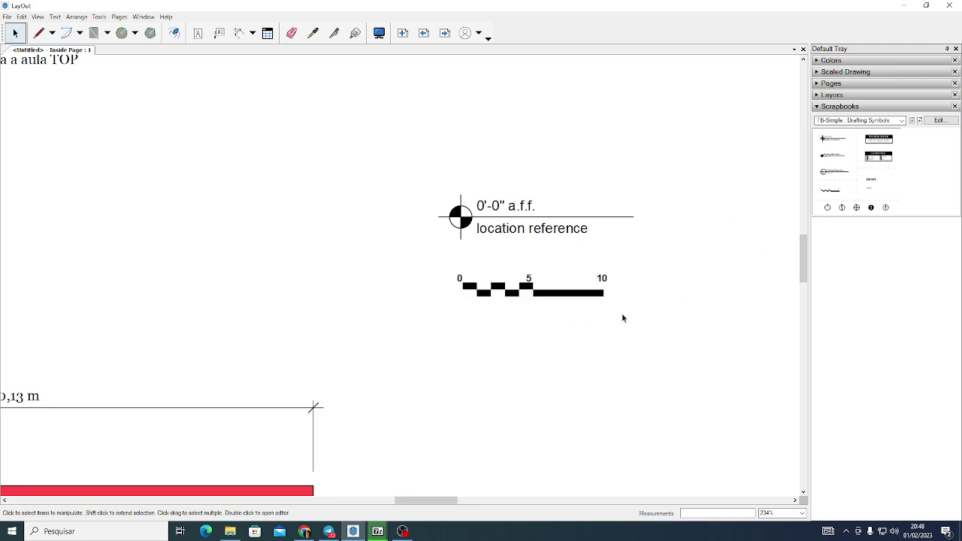
scroll(654, 312, "down", 2)
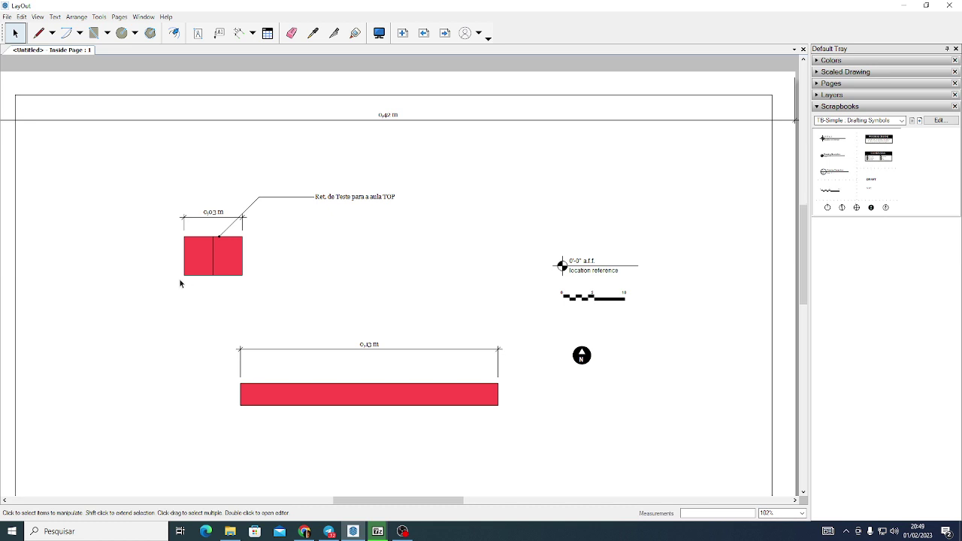
Examine the page's shapes and placed symbols, along with the title block and its revisions table
scroll(179, 290, "up", 3)
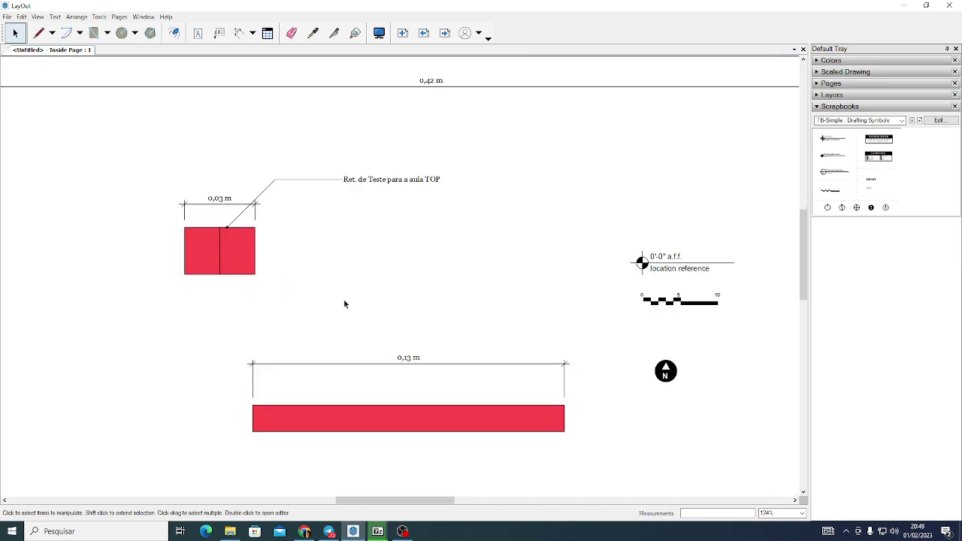
scroll(344, 304, "down", 1)
scroll(429, 165, "down", 3)
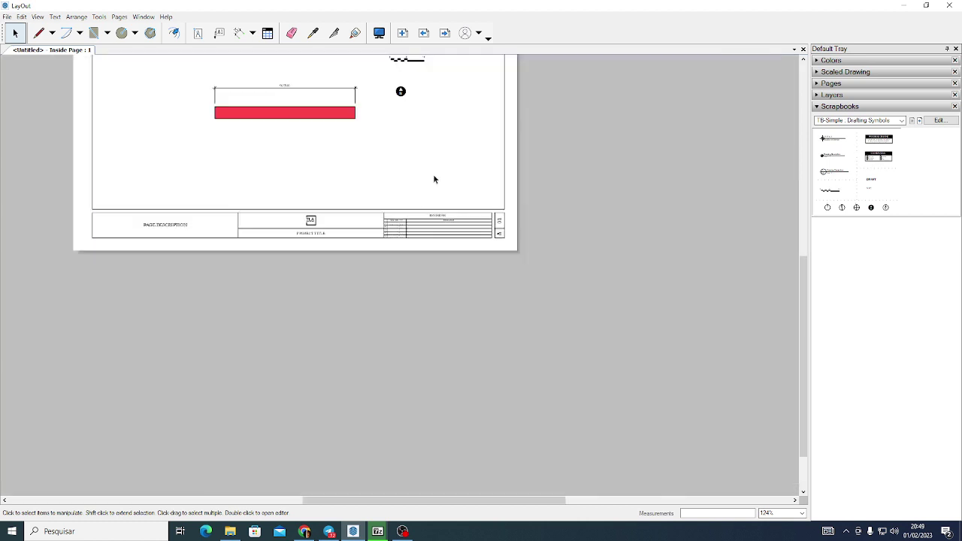
scroll(143, 218, "up", 2)
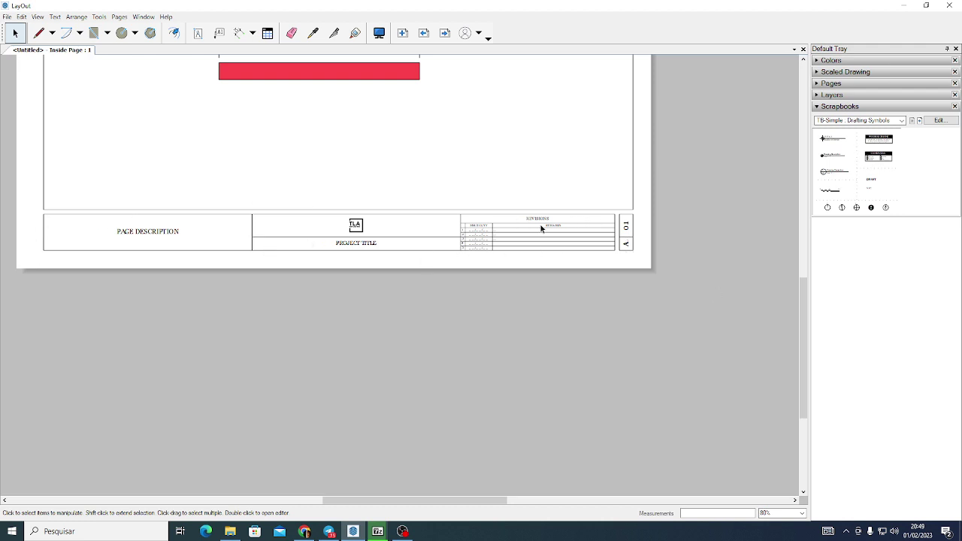
scroll(532, 245, "up", 1)
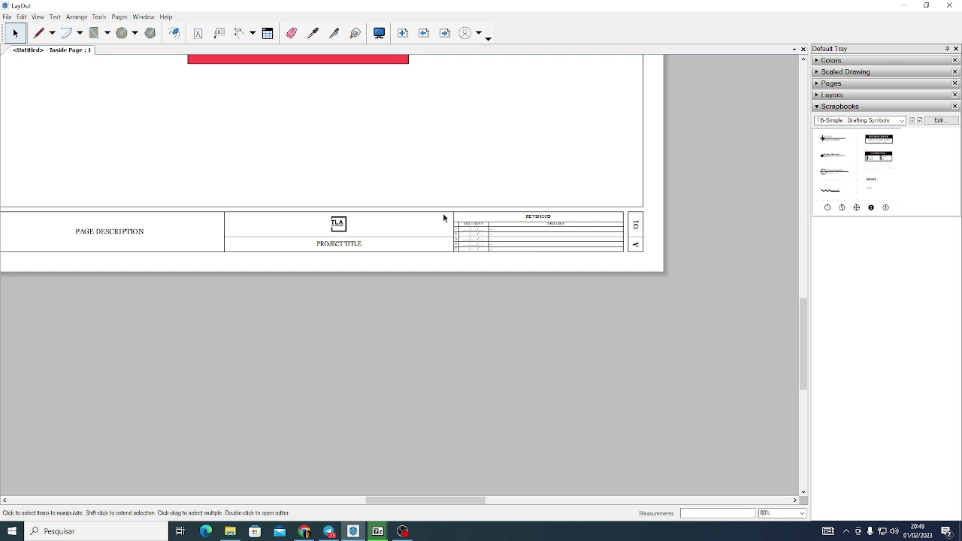
scroll(450, 222, "up", 2)
scroll(255, 252, "up", 2)
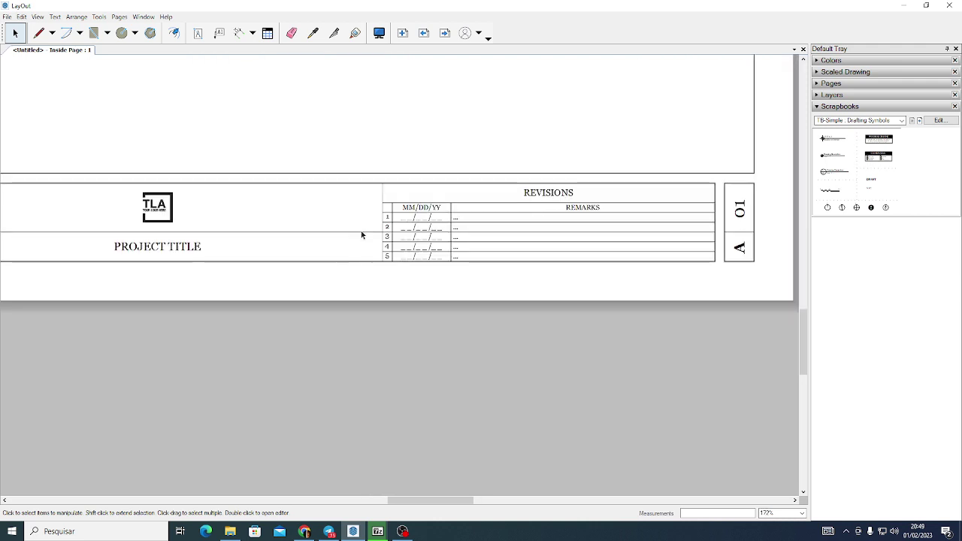
scroll(472, 155, "down", 3)
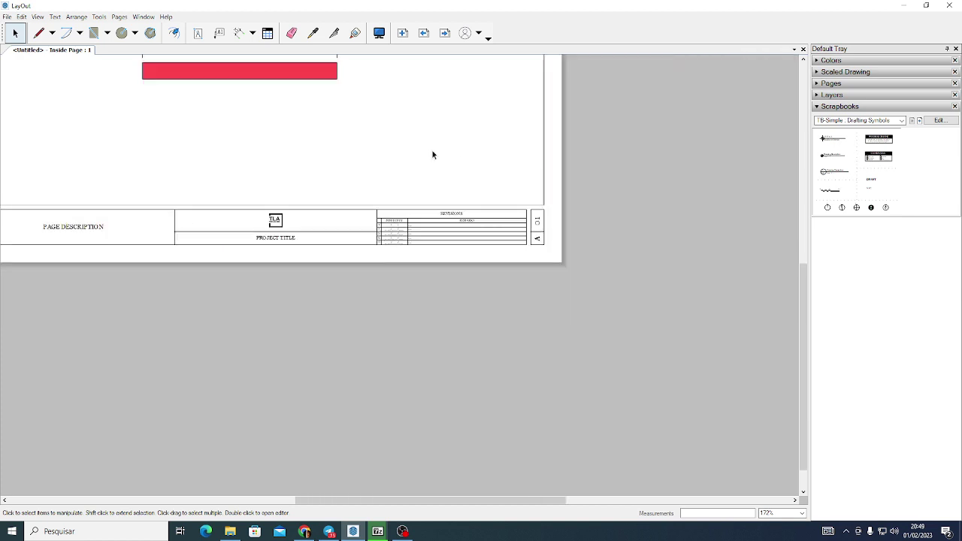
scroll(393, 174, "down", 2)
scroll(510, 323, "down", 4)
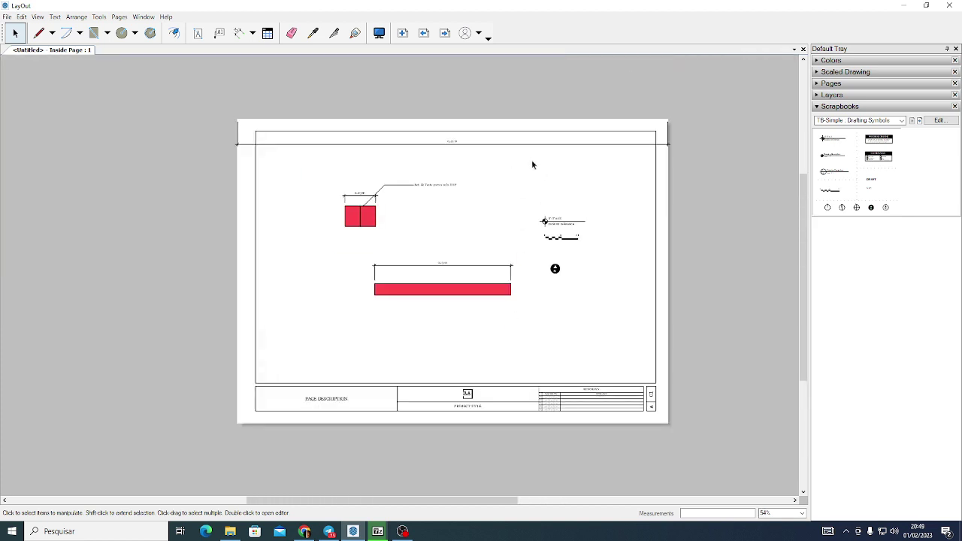
scroll(560, 159, "up", 2)
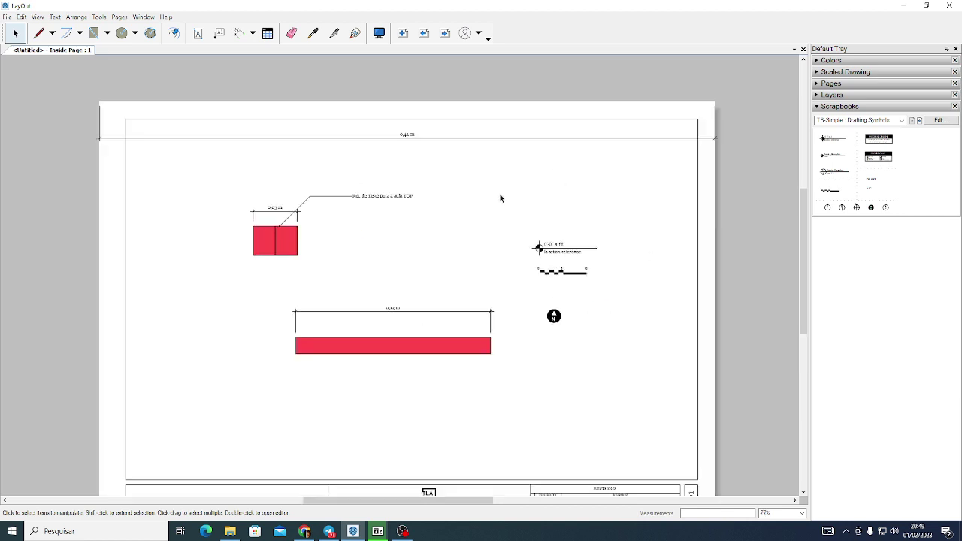
Collapse Scrapbooks and add the Pattern Fill, Shape Style, SketchUp Model, Dimension Style and Text Style sections to the tray
left_click(836, 107)
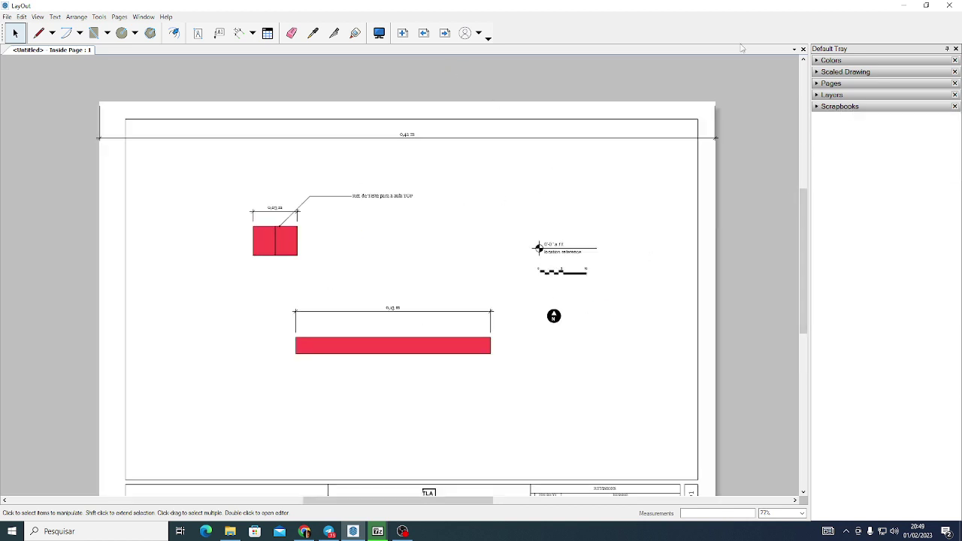
left_click(141, 17)
left_click(164, 63)
left_click(142, 17)
left_click(164, 80)
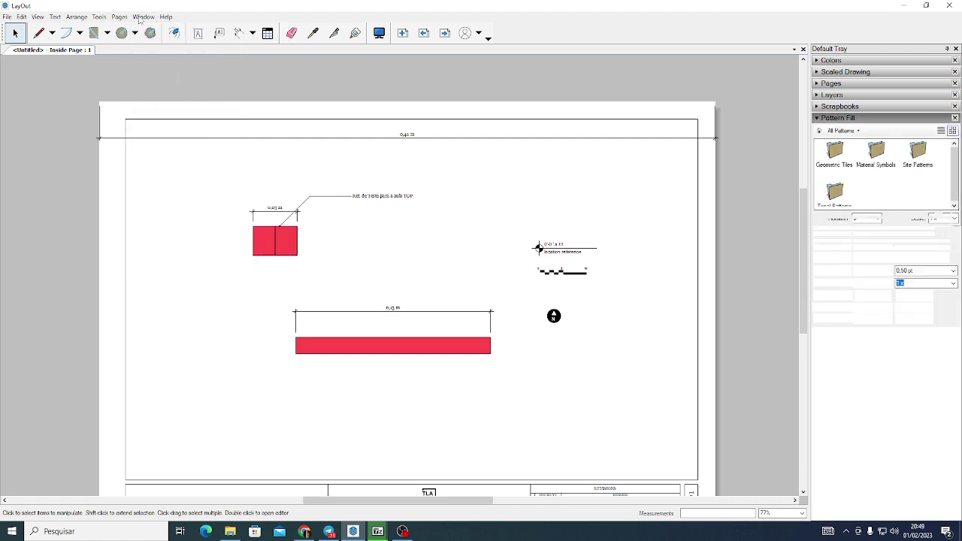
left_click(142, 16)
left_click(141, 16)
left_click(141, 17)
left_click(171, 96)
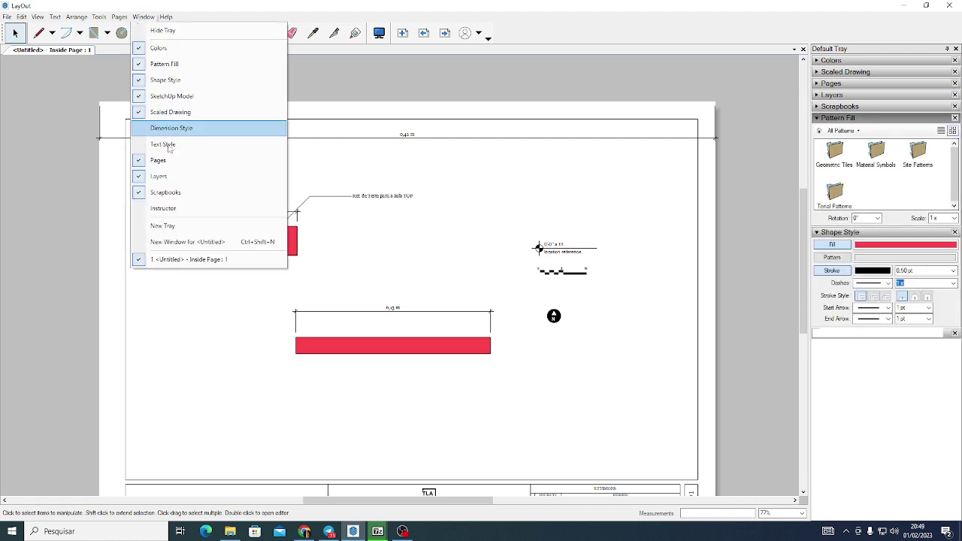
left_click(142, 16)
left_click(172, 127)
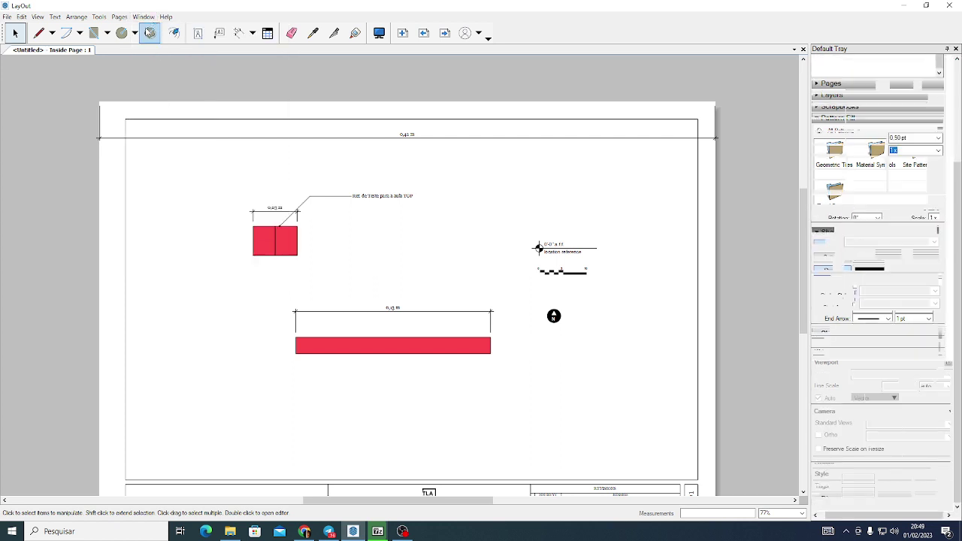
left_click(142, 17)
left_click(165, 80)
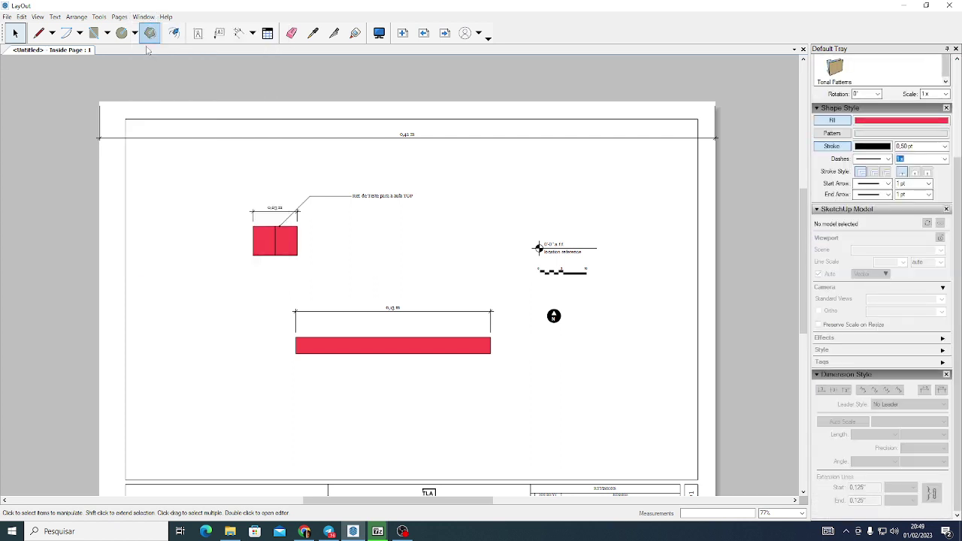
left_click(144, 17)
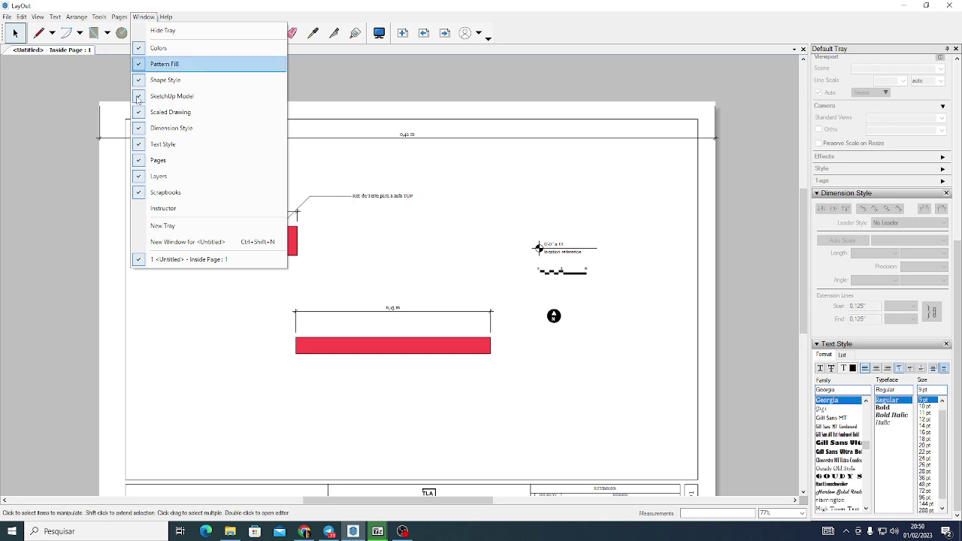
left_click(316, 19)
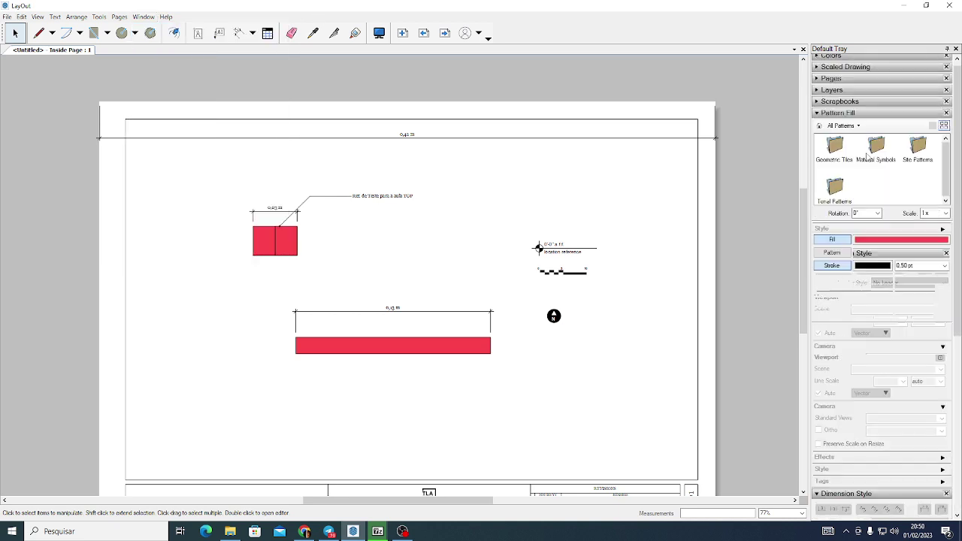
Collapse the Pattern Fill, Shape Style, SketchUp Model, Dimension Style and Text Style sections of the tray
left_click(889, 114)
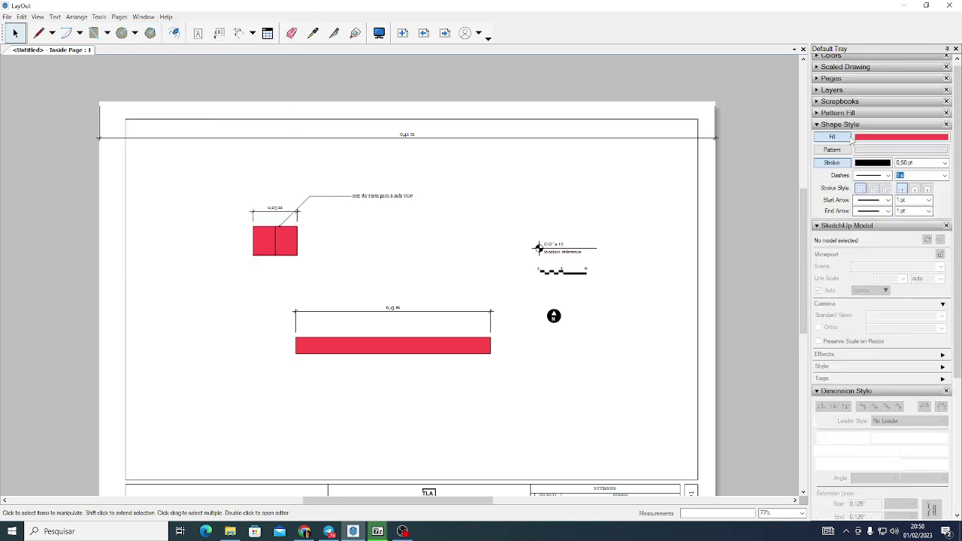
left_click(858, 125)
left_click(849, 136)
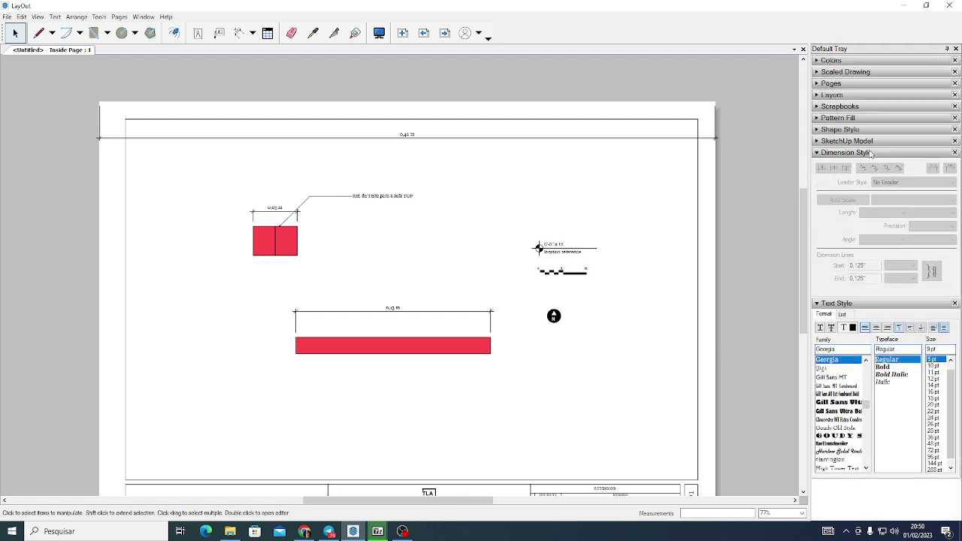
left_click(870, 154)
left_click(866, 165)
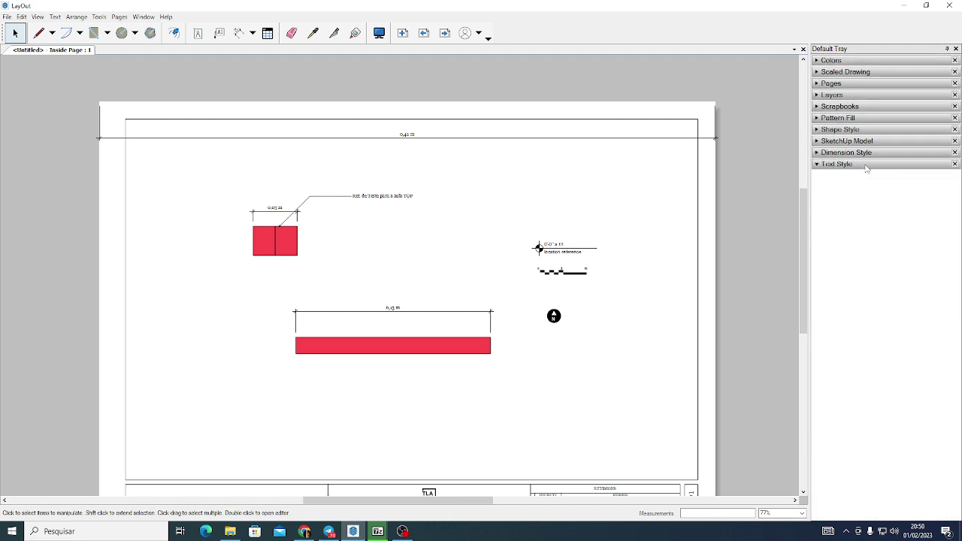
Move the Pattern Fill section above Colors in the tray, and expand and enlarge it with Colors collapsed
left_click(831, 60)
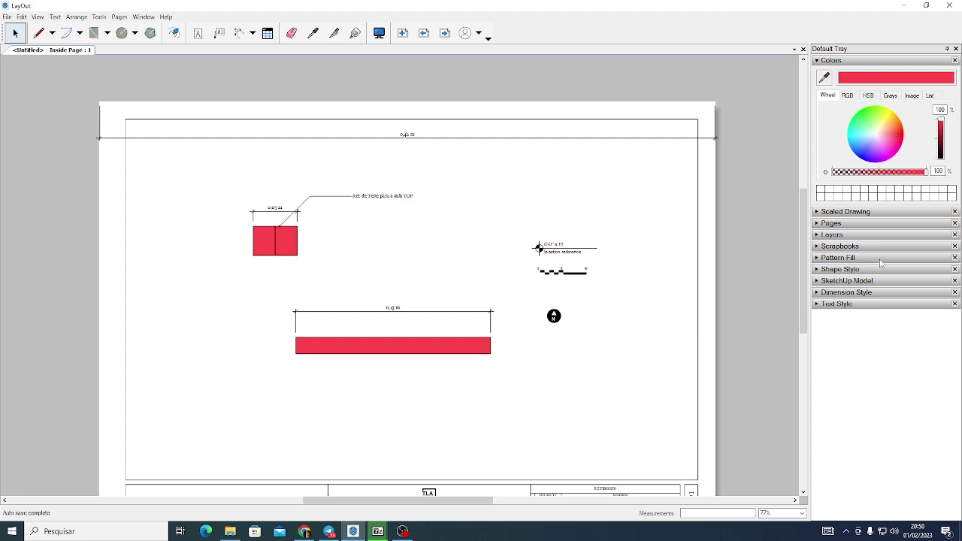
left_click_drag(880, 259, 883, 65)
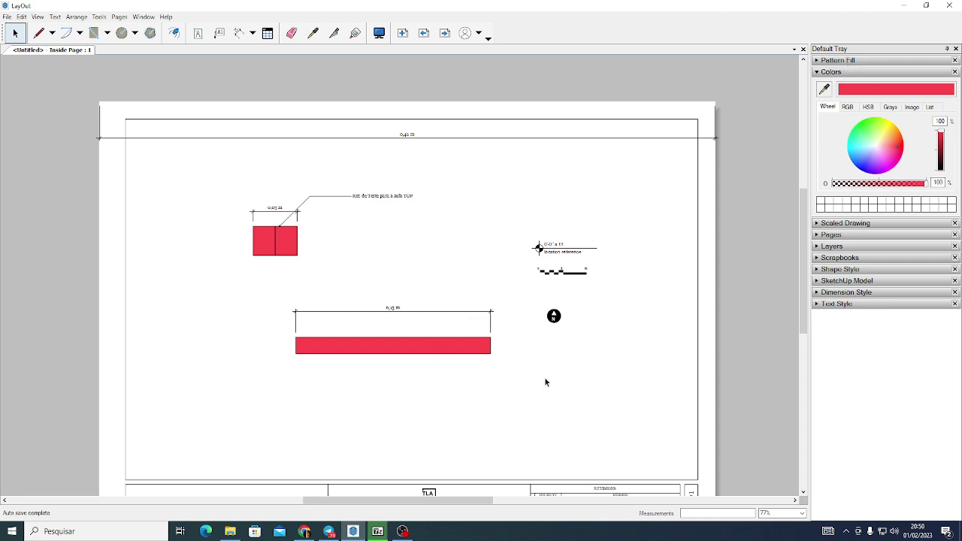
left_click(834, 72)
left_click(841, 60)
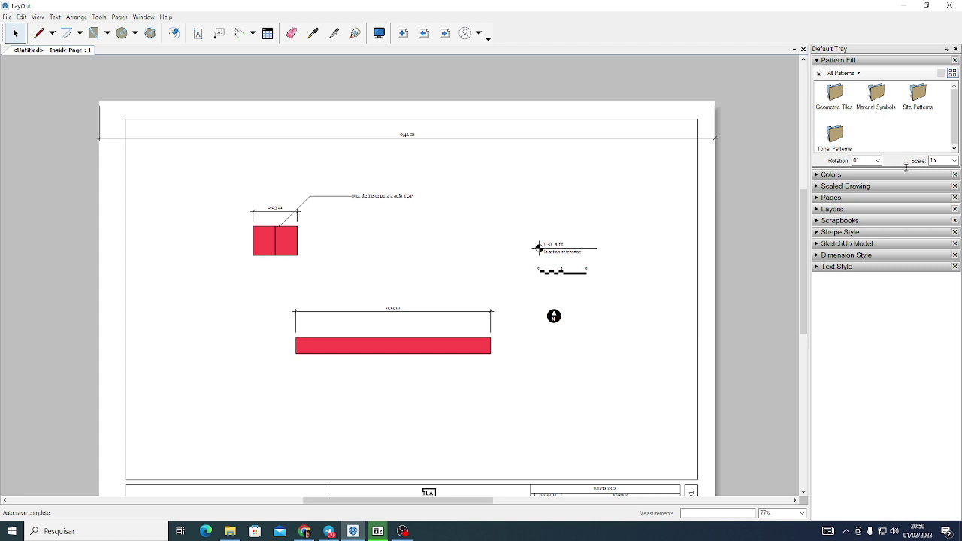
left_click_drag(906, 167, 906, 184)
Expand the Shape Style section, move it to the head of the tray and collapse Pattern Fill
left_click(840, 249)
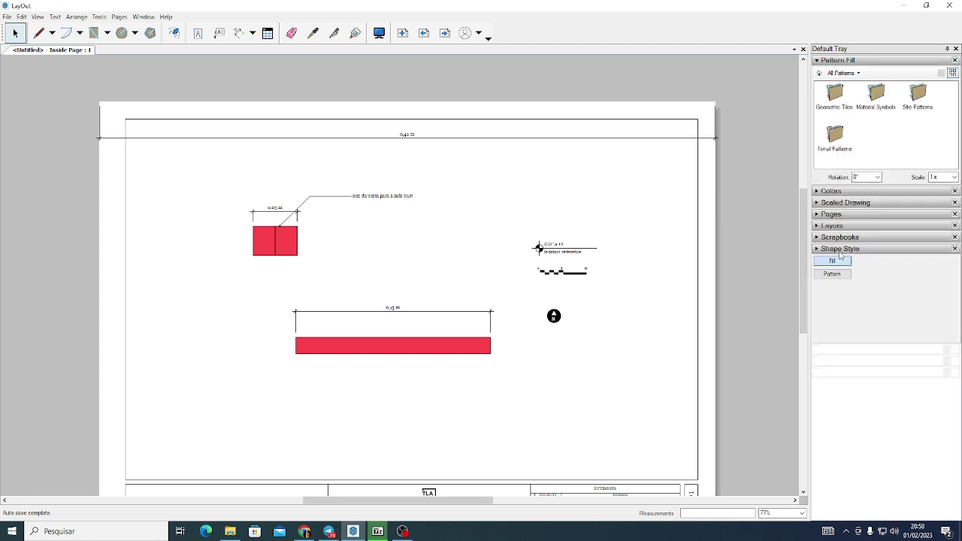
left_click_drag(832, 254, 832, 66)
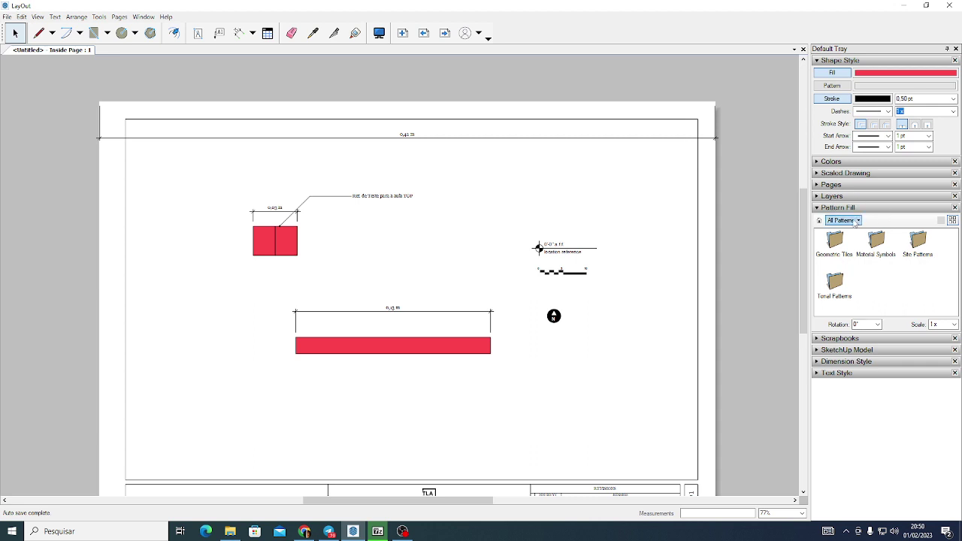
left_click(839, 208)
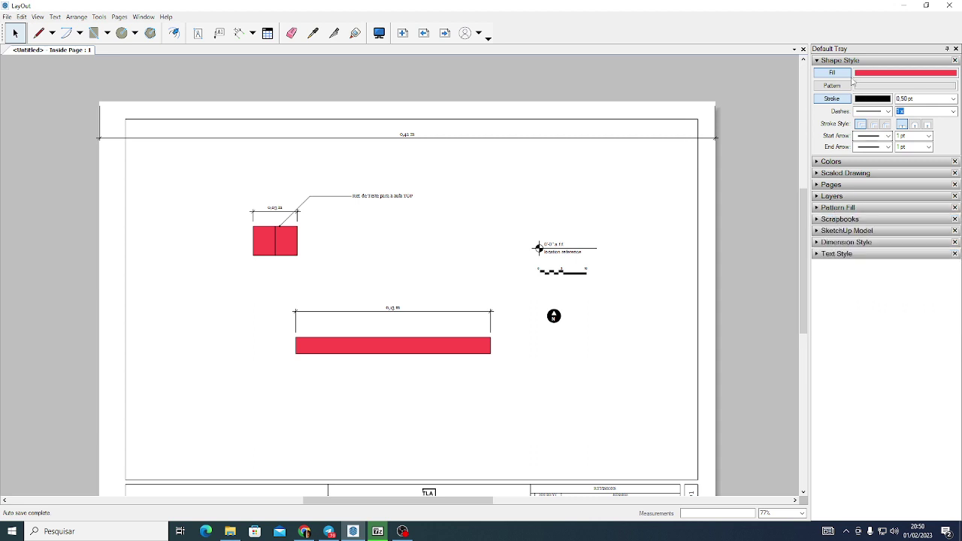
Try to recolour the long red rectangle yellow using the Colors wheel, and collapse the Colors section
left_click(830, 162)
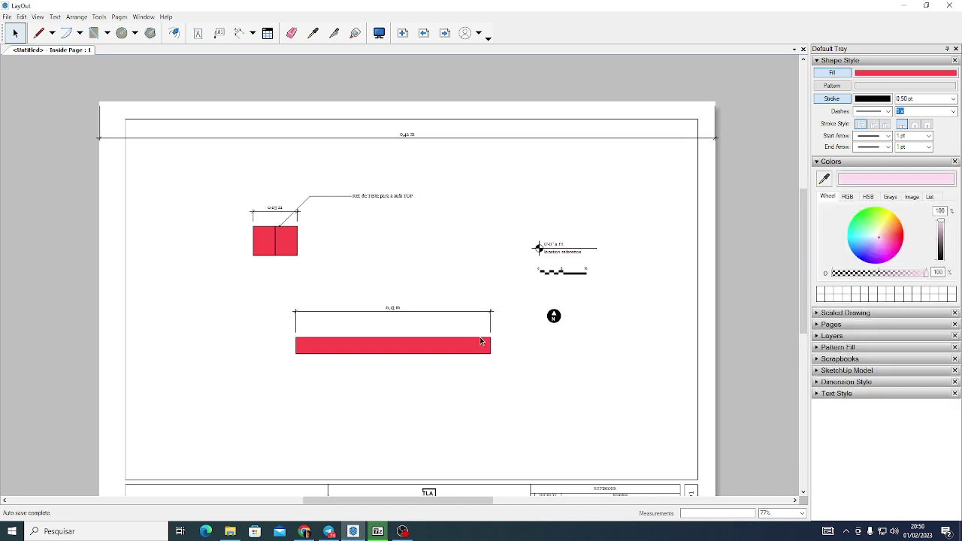
left_click(460, 342)
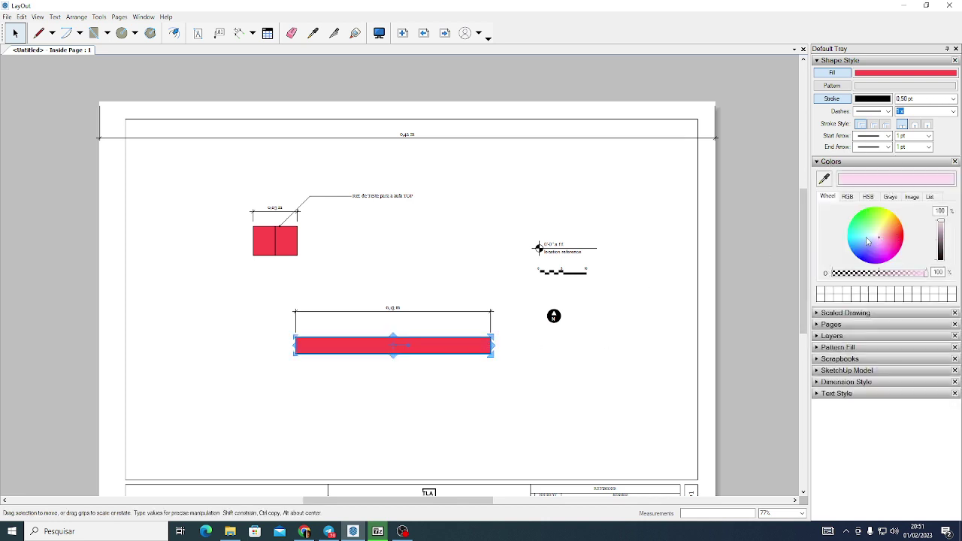
mouse_move(866, 239)
left_mouse_down()
mouse_move(869, 251)
mouse_move(882, 241)
mouse_move(861, 252)
mouse_move(859, 234)
mouse_move(901, 237)
mouse_move(889, 217)
left_mouse_up()
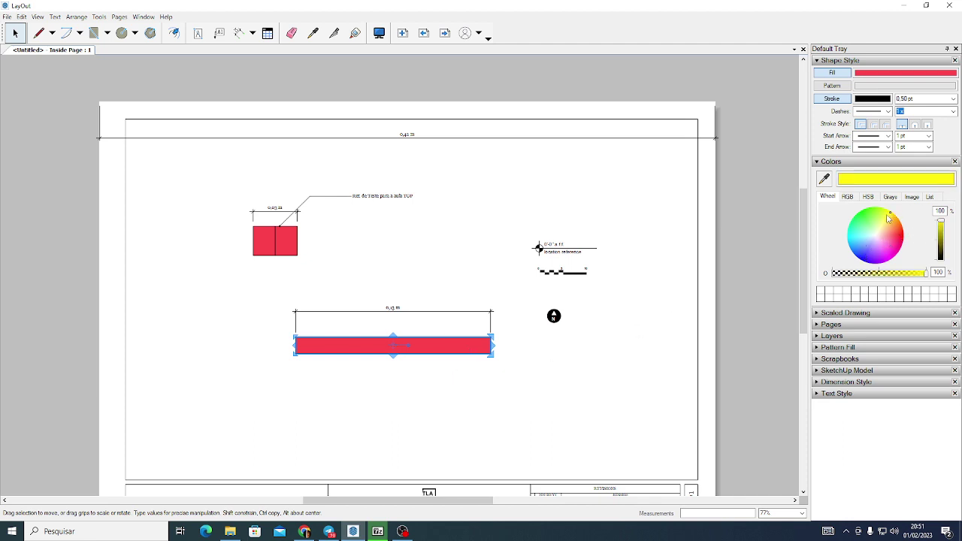
left_click(644, 355)
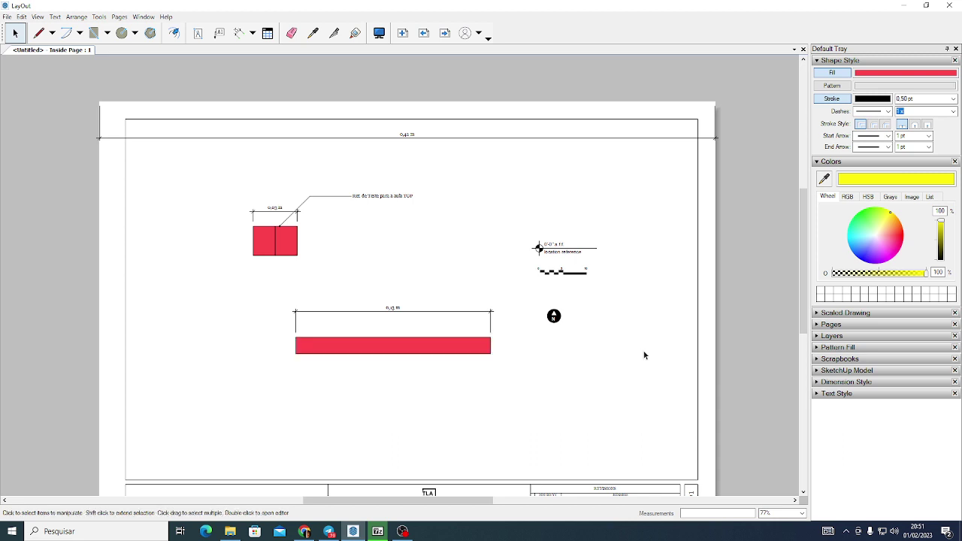
left_click(846, 164)
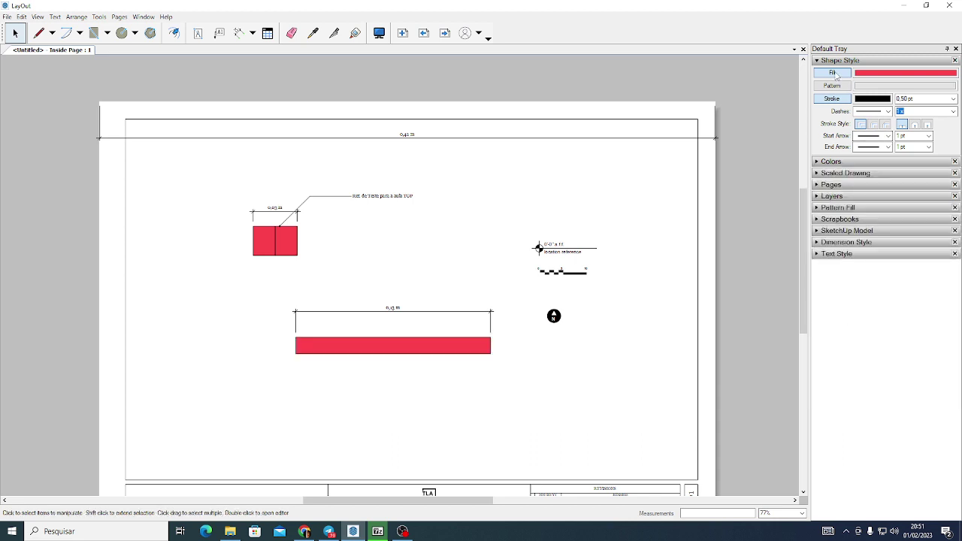
Turn off the stroke of the long red rectangle in Shape Style
left_click(483, 345)
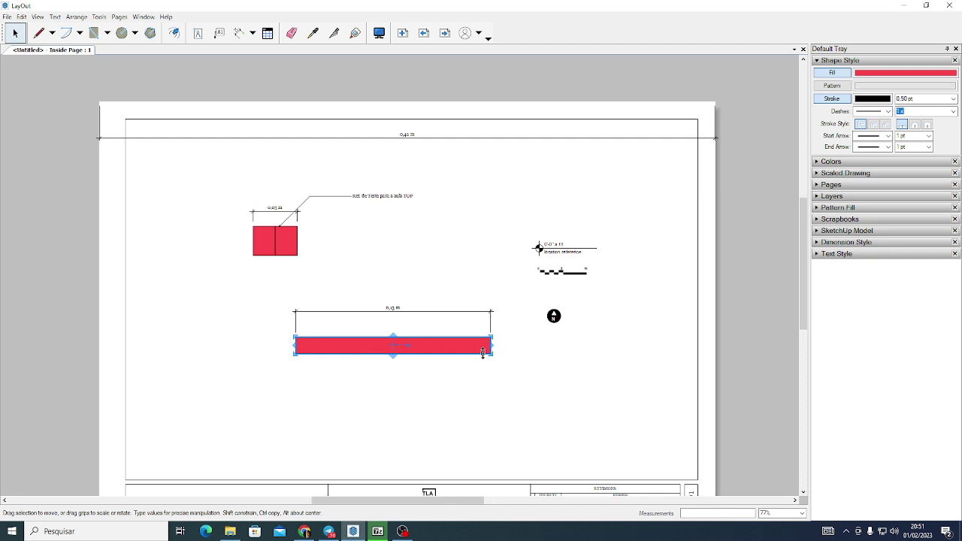
scroll(447, 356, "up", 2)
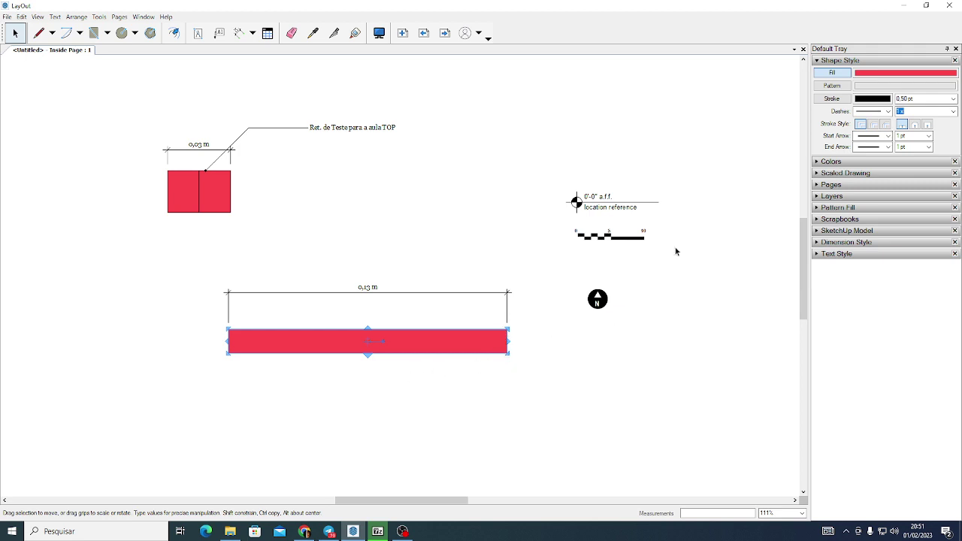
Turn the long rectangle's stroke back on, apply its pattern, and turn off its solid fill in Shape Style
left_click(830, 98)
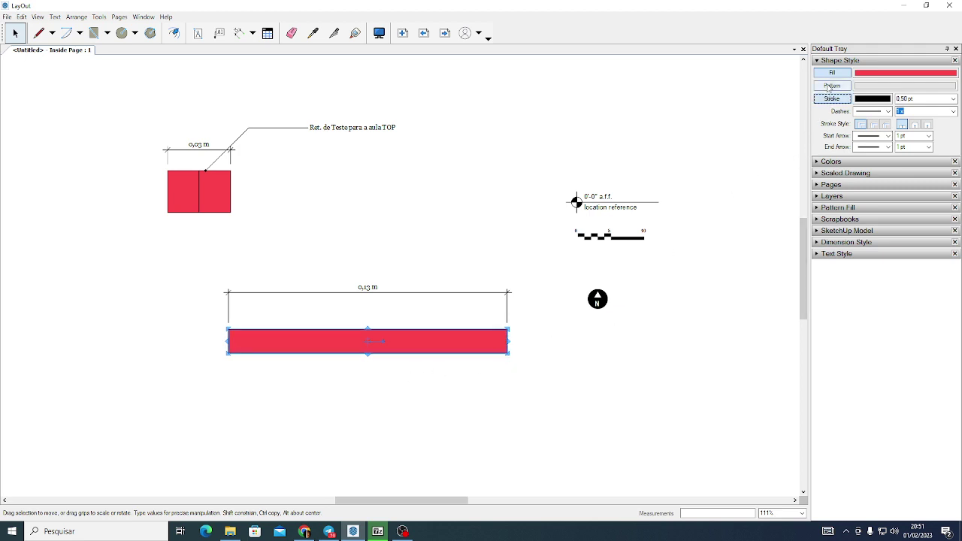
left_click(885, 88)
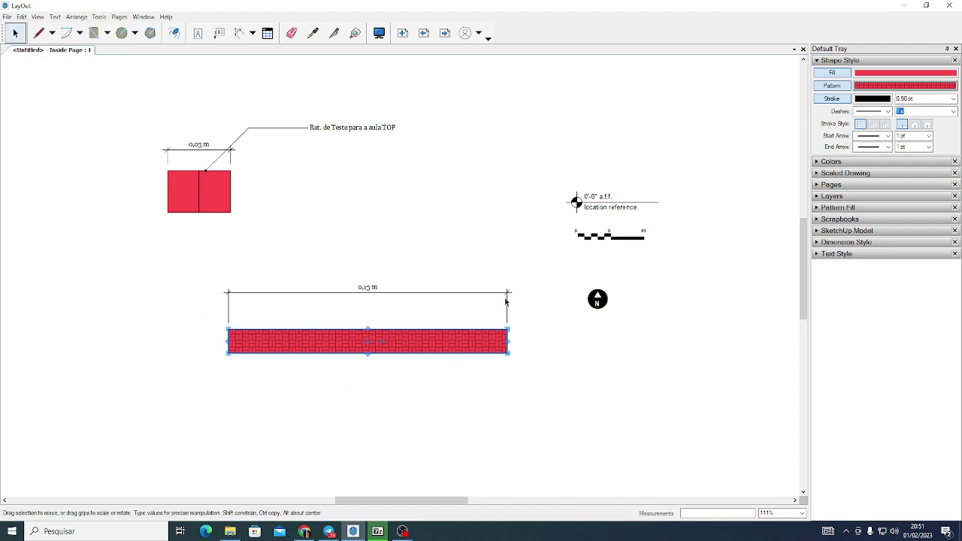
left_click(831, 73)
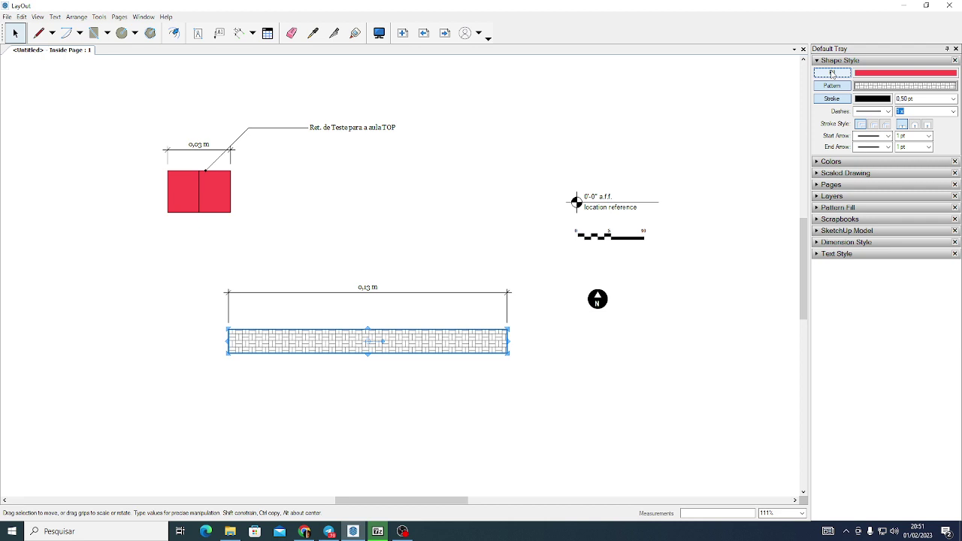
Move the patterned rectangle over the two red squares to check its see-through background, and return it to the empty area below them
left_click_drag(457, 334, 266, 214)
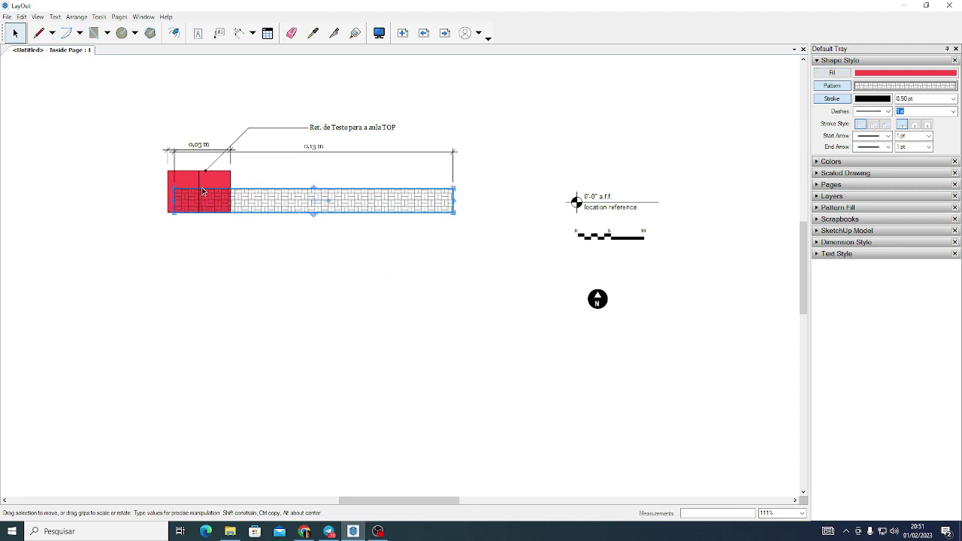
scroll(225, 184, "up", 3)
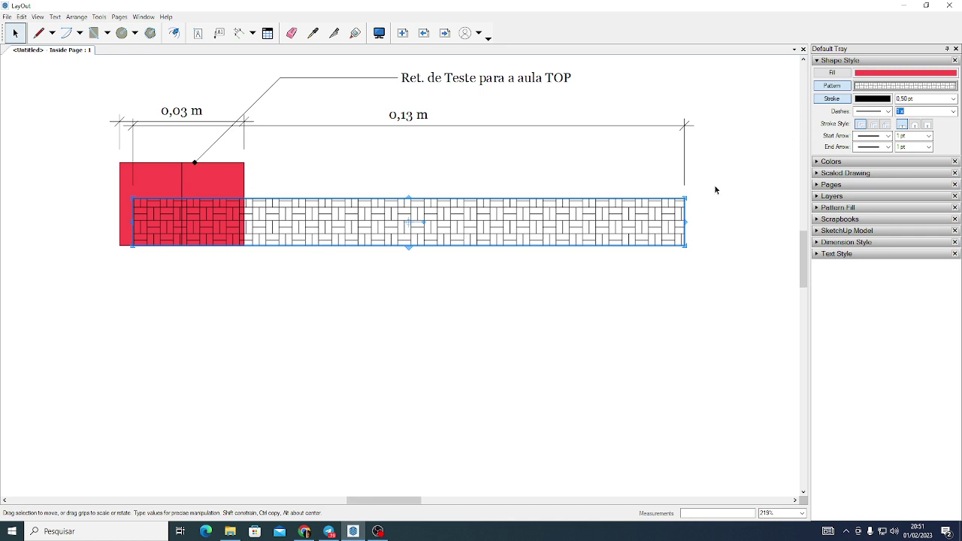
scroll(740, 188, "down", 3)
scroll(563, 180, "down", 3)
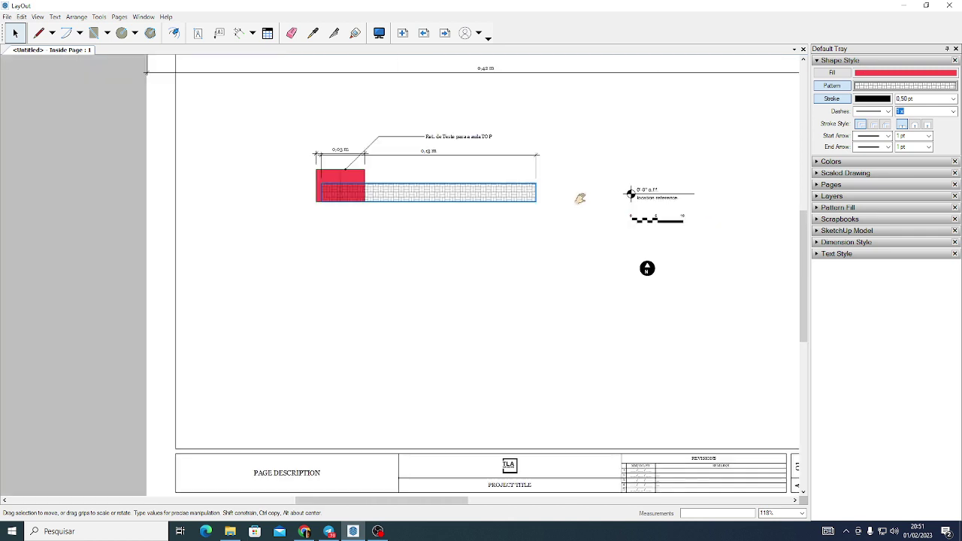
left_click_drag(521, 190, 635, 140)
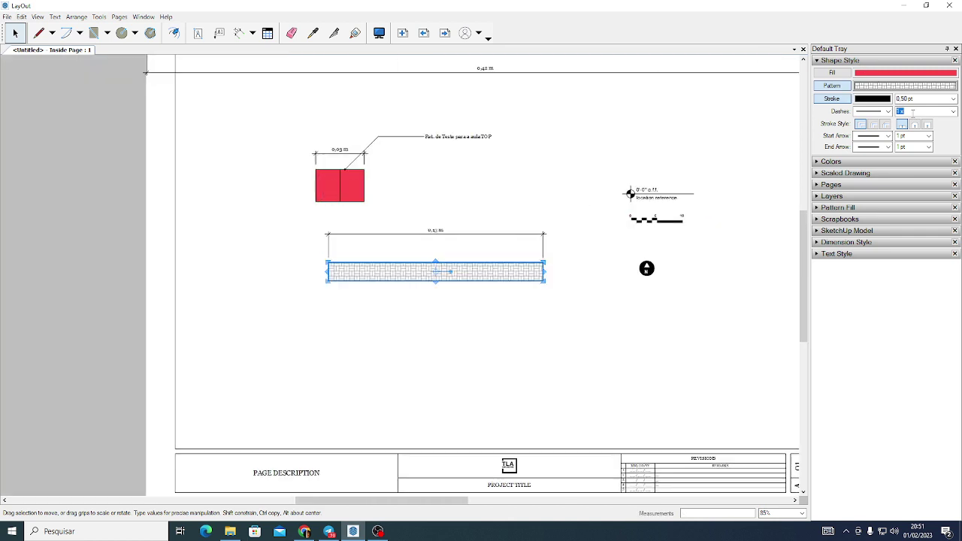
Set the long rectangle's stroke width to 1.50 pt, restore its red fill, and collapse the Shape Style section
left_click(953, 99)
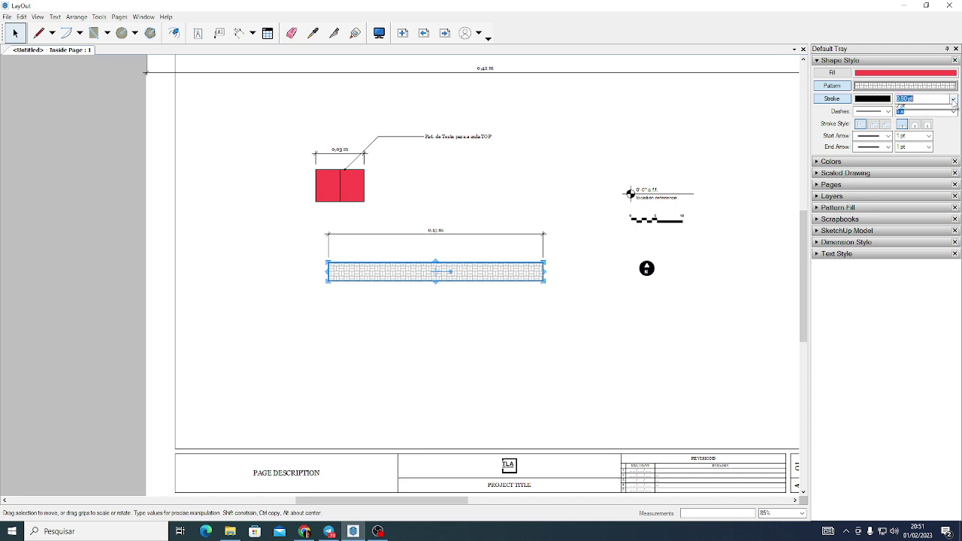
left_click(913, 144)
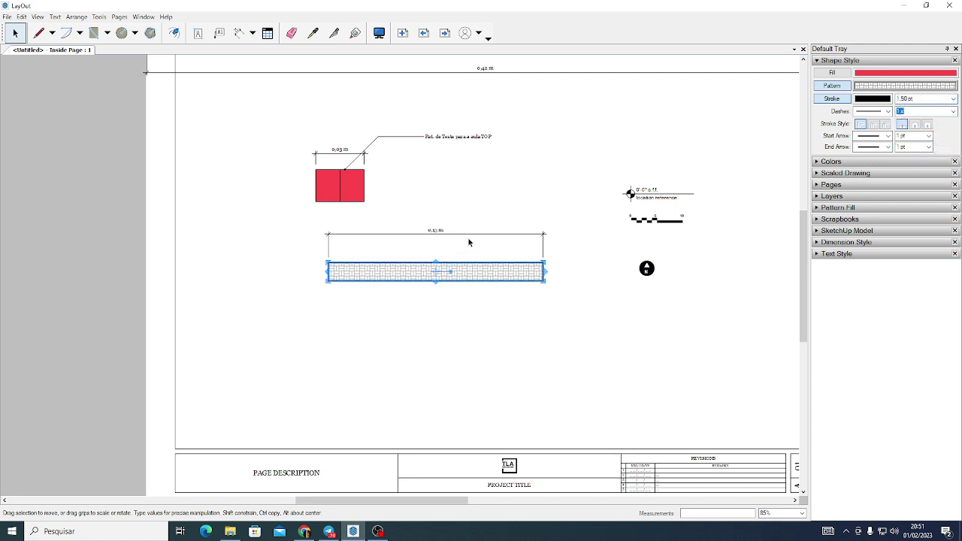
left_click(845, 71)
left_click(845, 61)
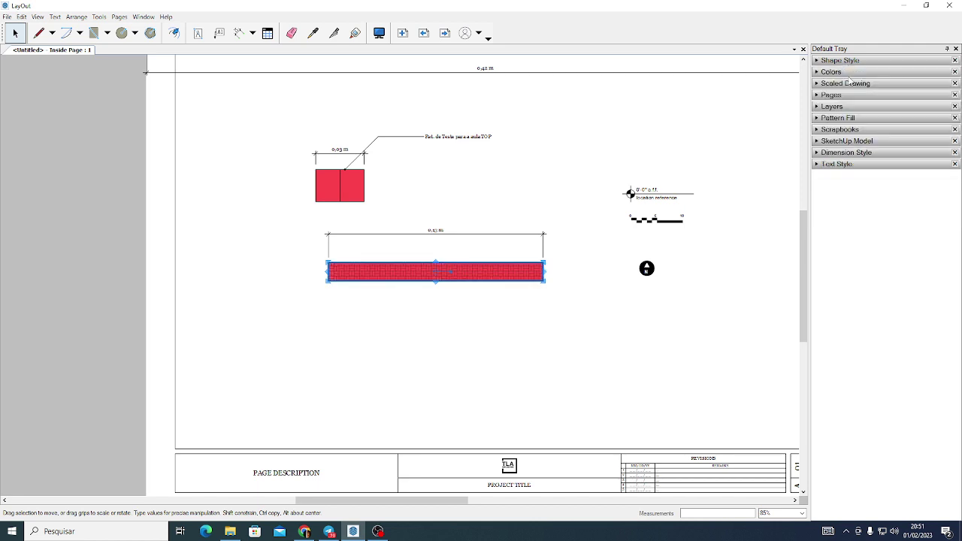
Try Make Scaled Drawing on the long rectangle, view the available scales, and leave without choosing one, collapsing the Scaled Drawing section
left_click(857, 83)
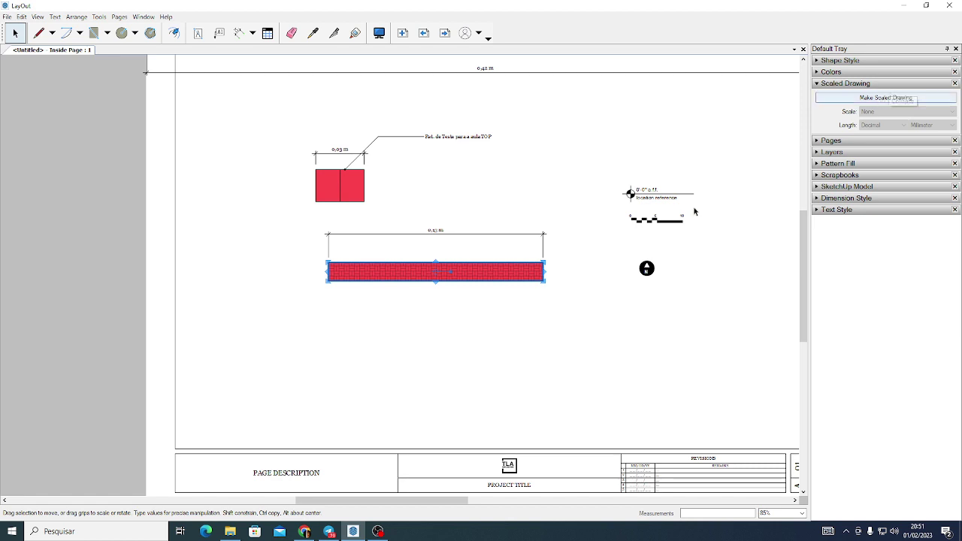
left_click(851, 100)
left_click(888, 111)
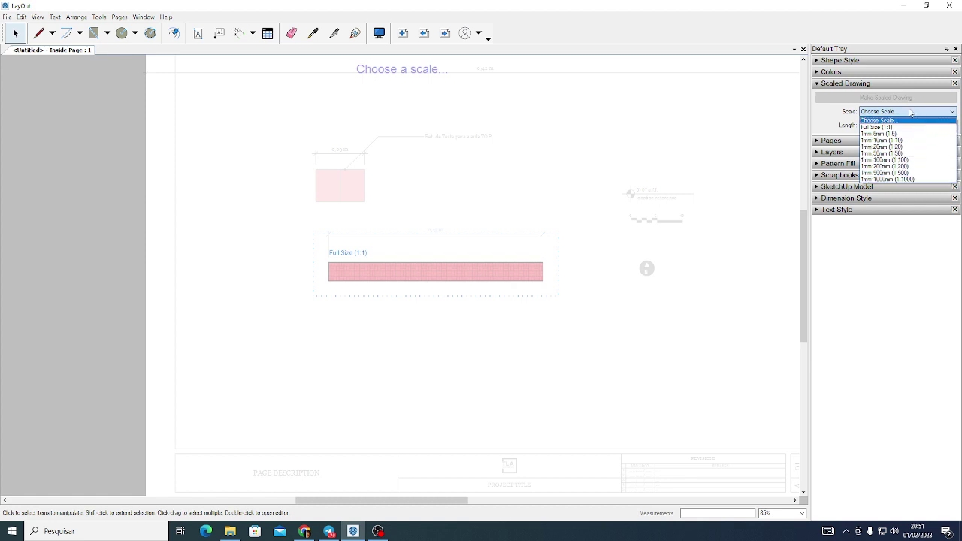
left_click(910, 111)
left_click(904, 126)
left_click(904, 126)
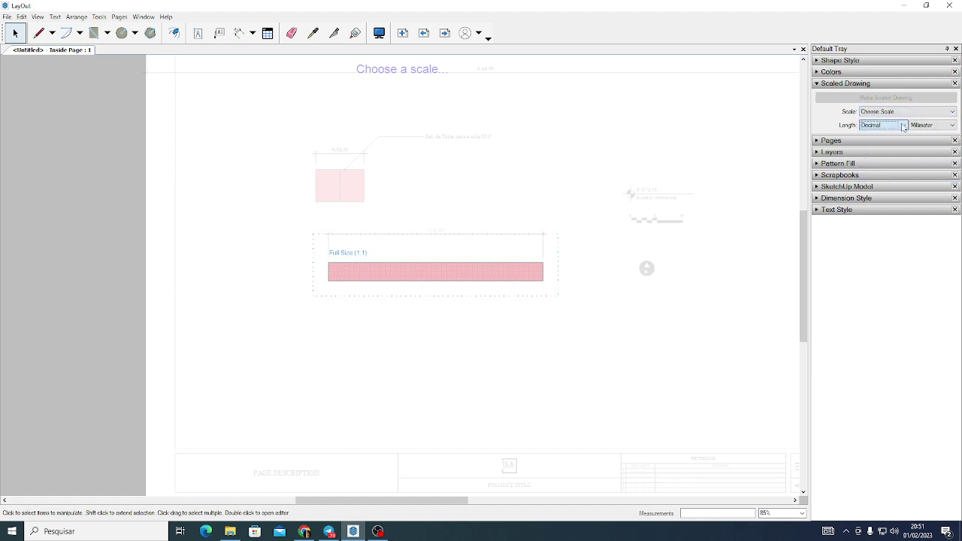
left_click(711, 208)
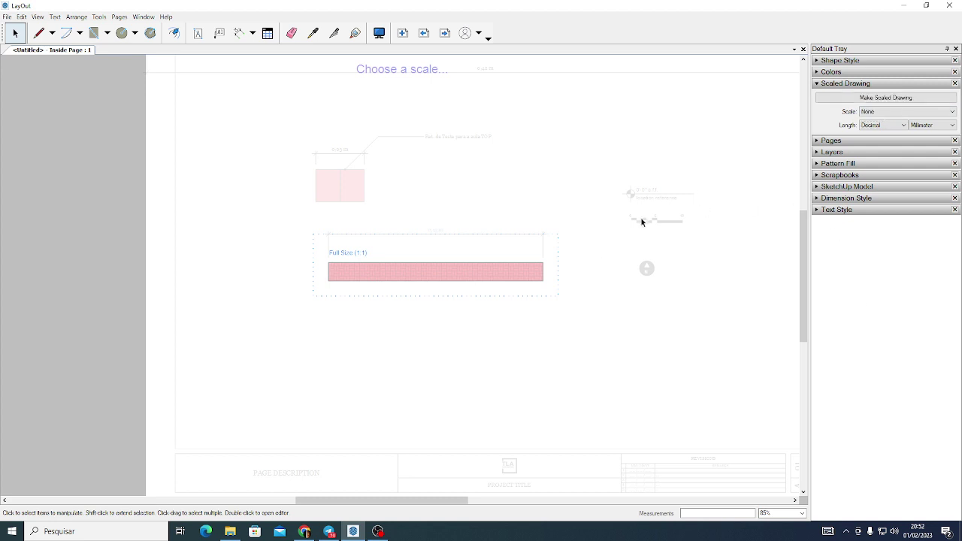
left_click(874, 84)
Expand the Pages section, view the Cover Page, and return to the Inside Page with the whole sheet in view
left_click(859, 95)
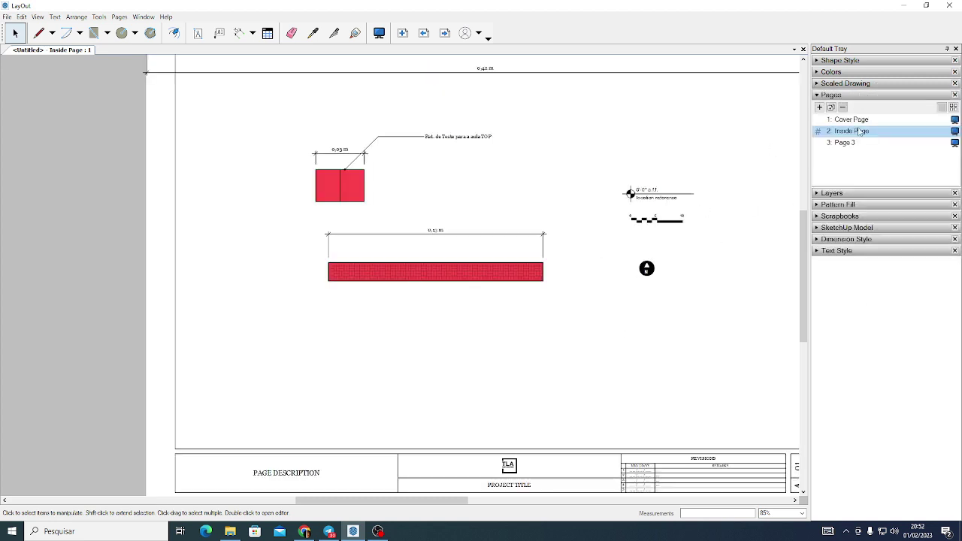
left_click(849, 121)
left_click(855, 132)
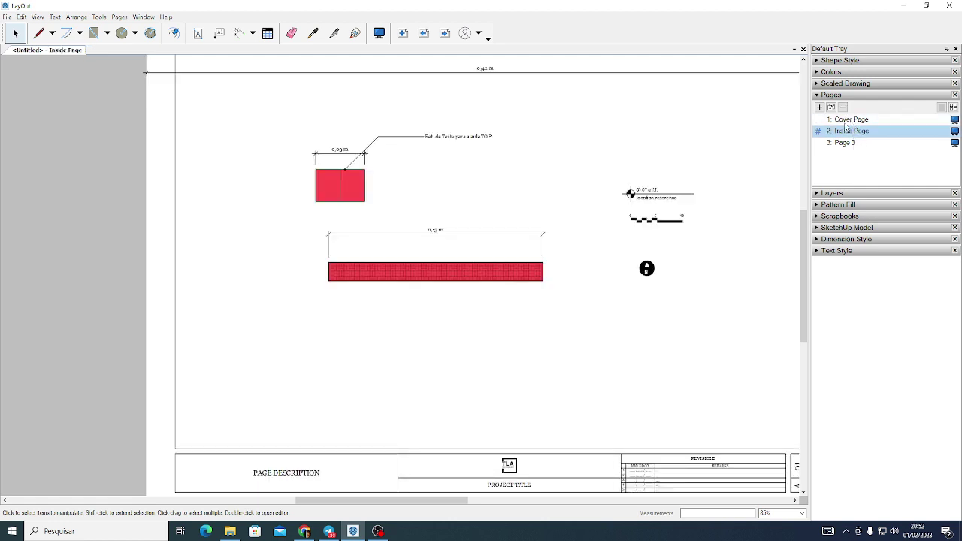
scroll(626, 219, "down", 1)
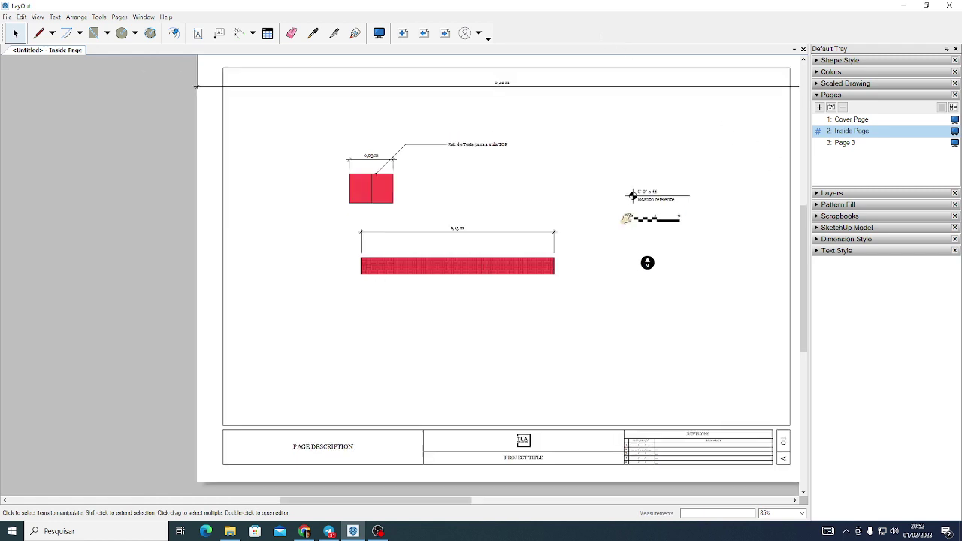
scroll(626, 219, "down", 1)
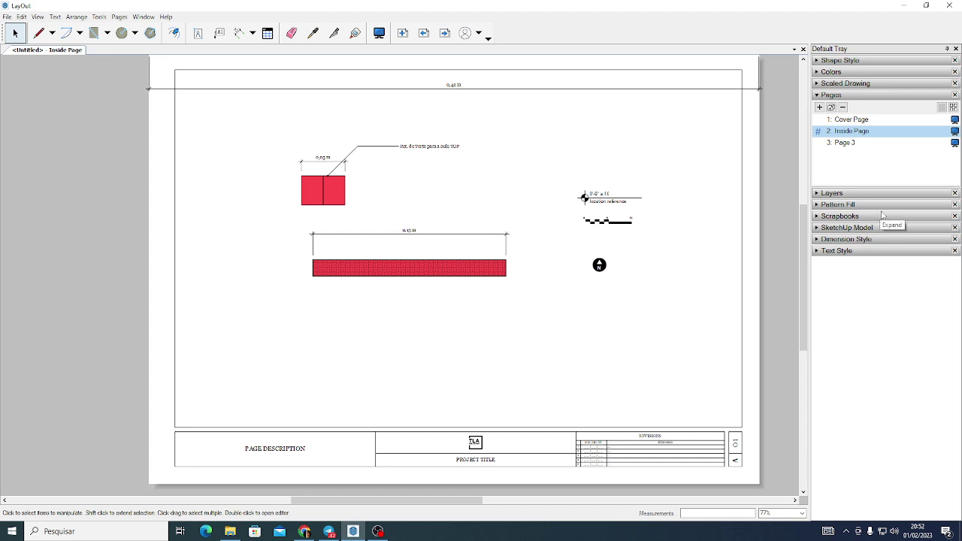
Rename the Cover Page as CAPA
right_click(855, 122)
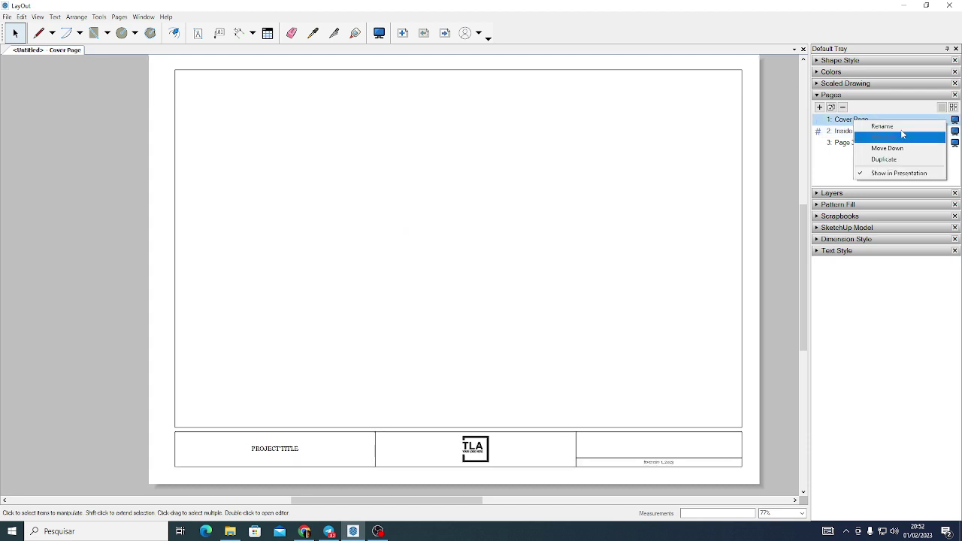
left_click(901, 127)
type("CAPA")
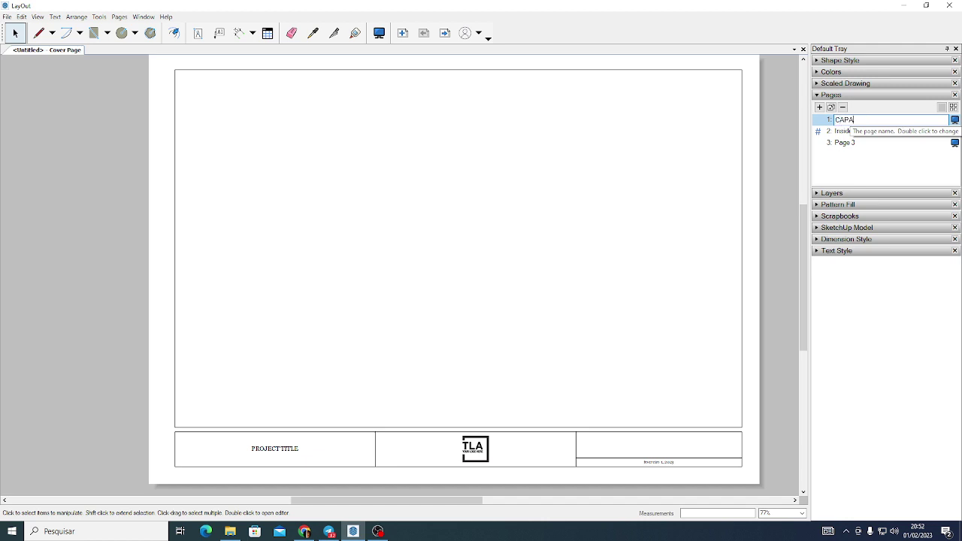
key("Return")
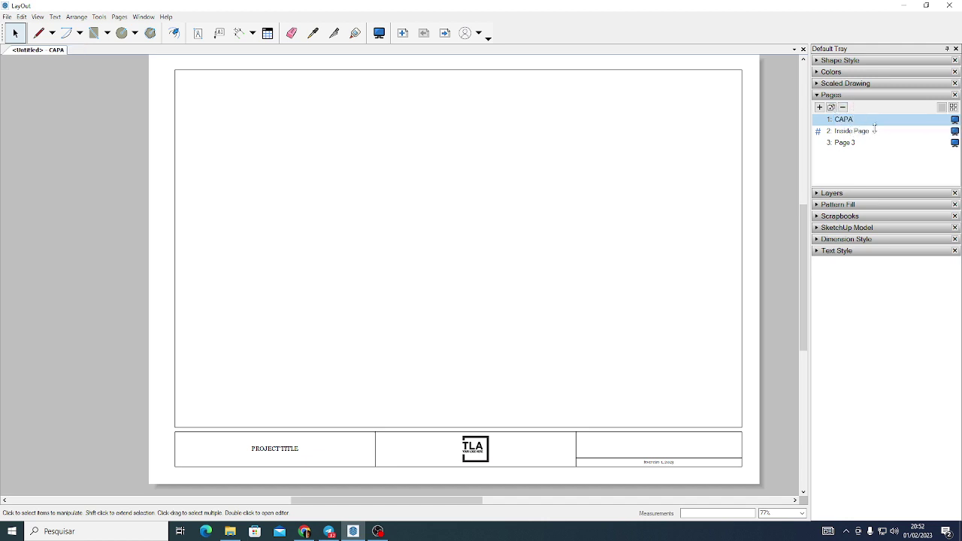
Rename the Inside Page as RET
left_click(874, 131)
right_click(874, 131)
left_click(834, 136)
type("RET")
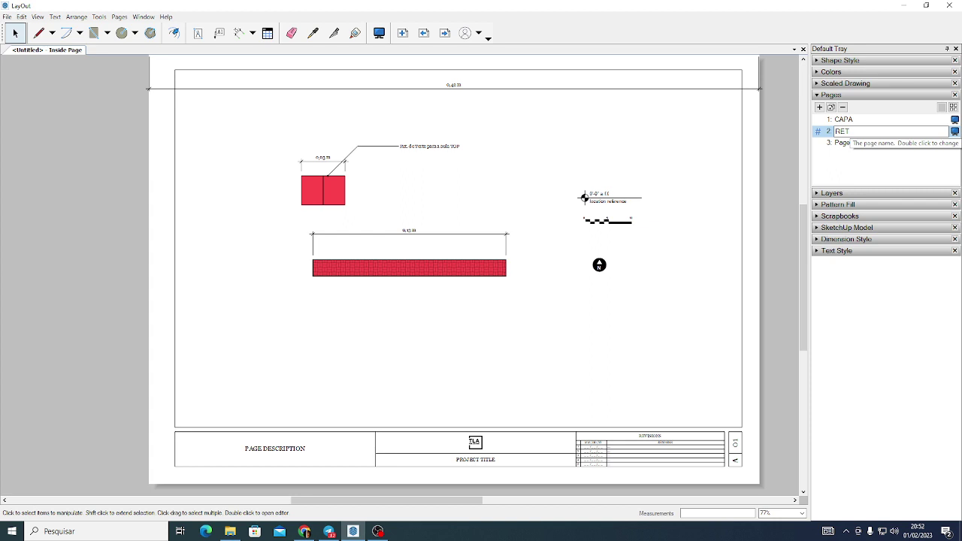
key("Return")
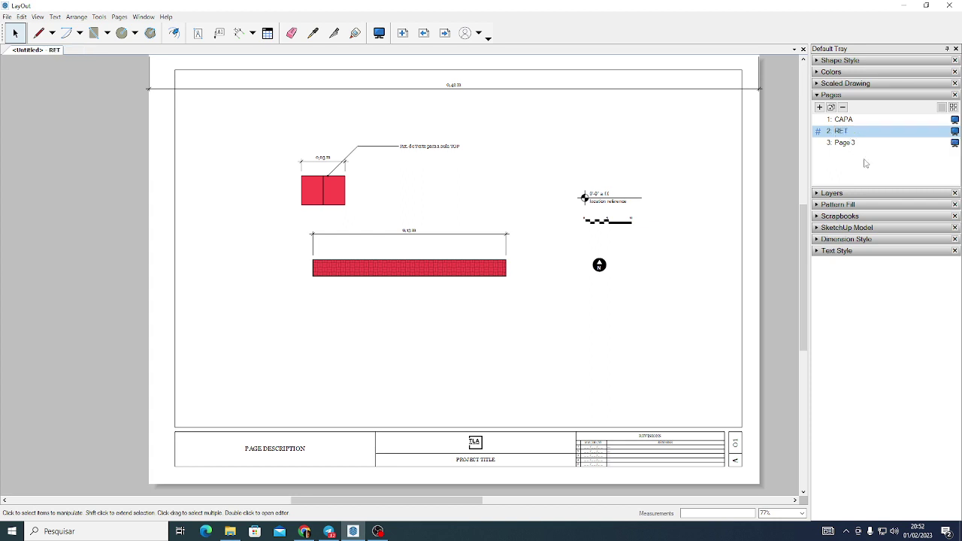
View the CAPA and RET pages, compare the page list's thumbnail and list views, and collapse the Pages section
left_click(857, 120)
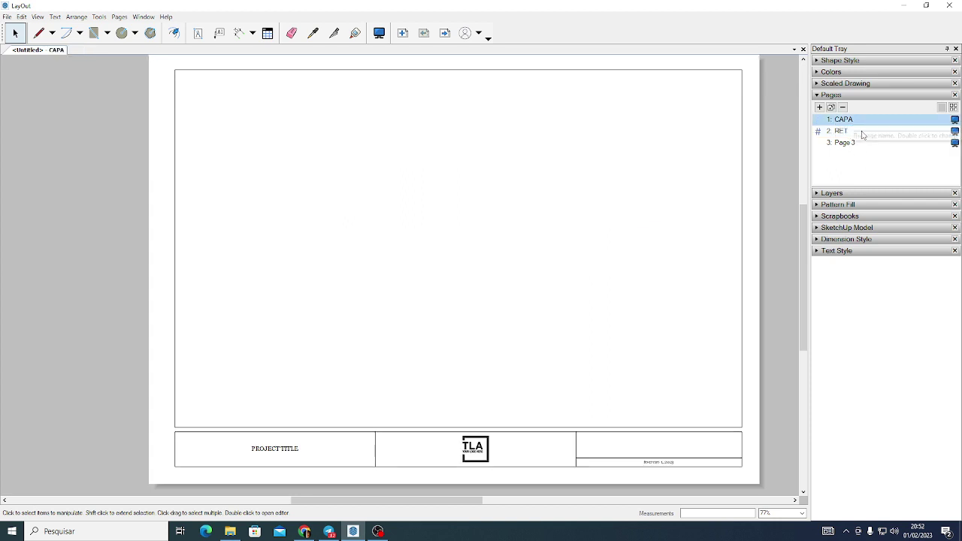
left_click(863, 132)
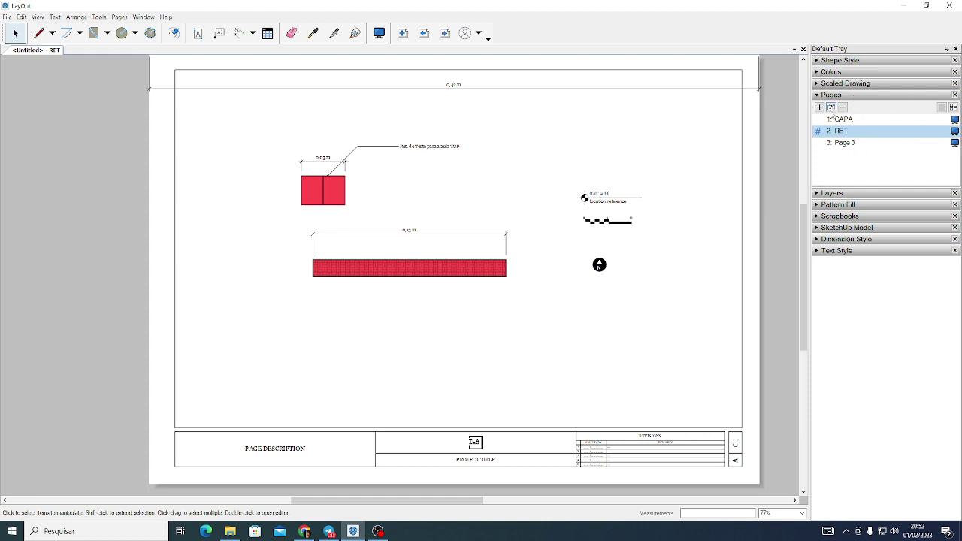
left_click(953, 106)
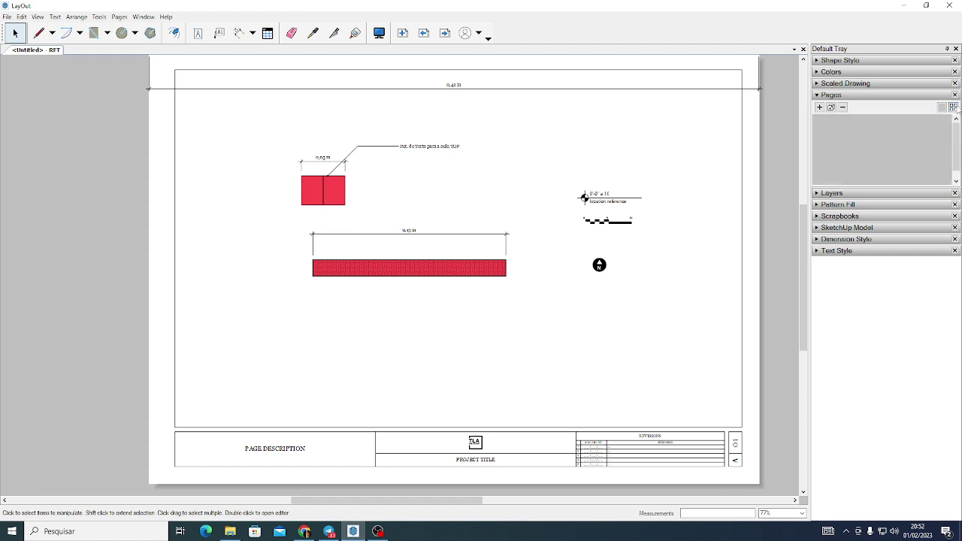
left_click(942, 107)
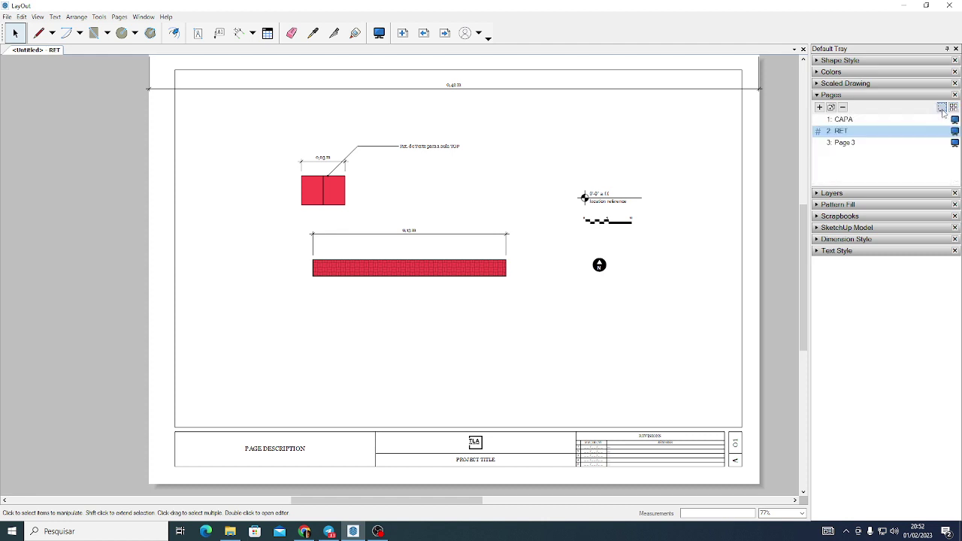
left_click(861, 95)
Examine the Layers, Pattern Fill and Shape Style sections of the tray, leaving each one collapsed
left_click(856, 106)
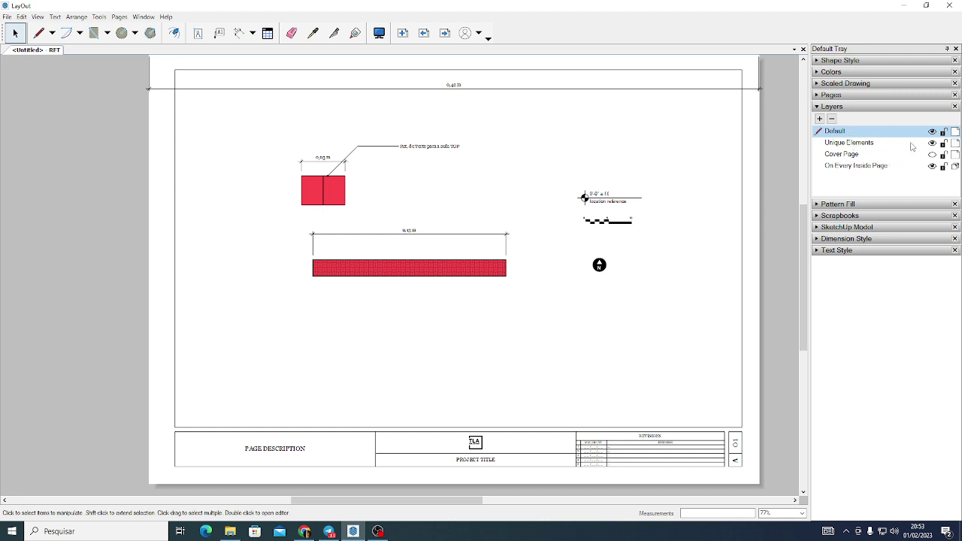
left_click(860, 109)
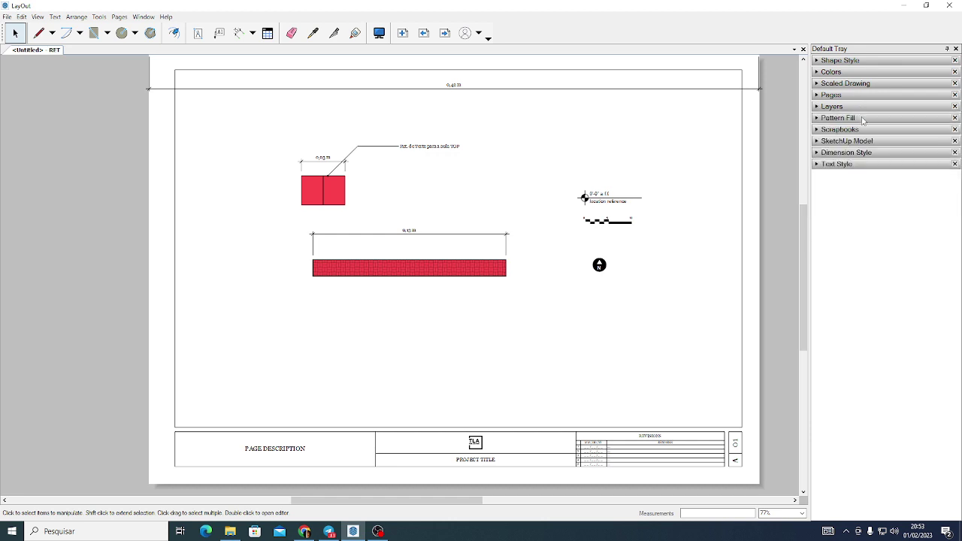
left_click(864, 119)
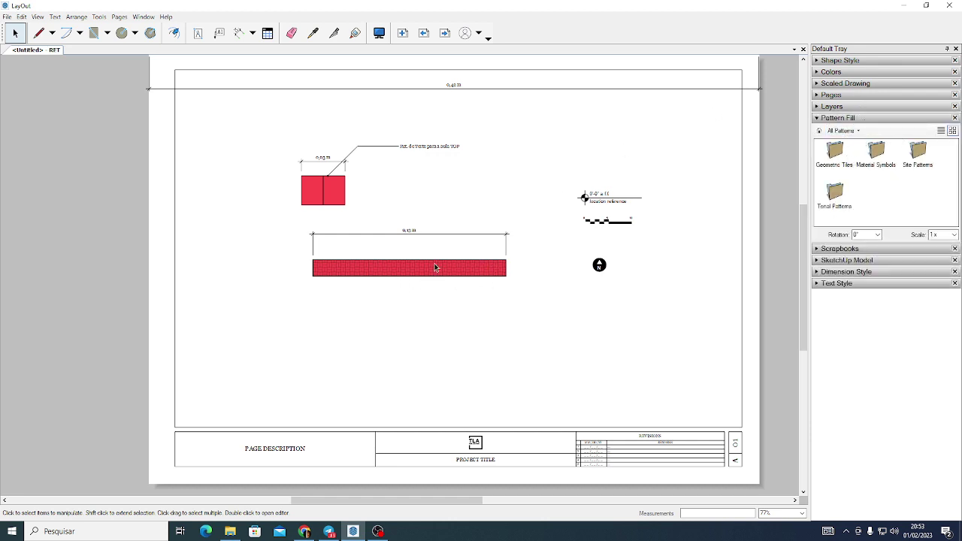
left_click(879, 61)
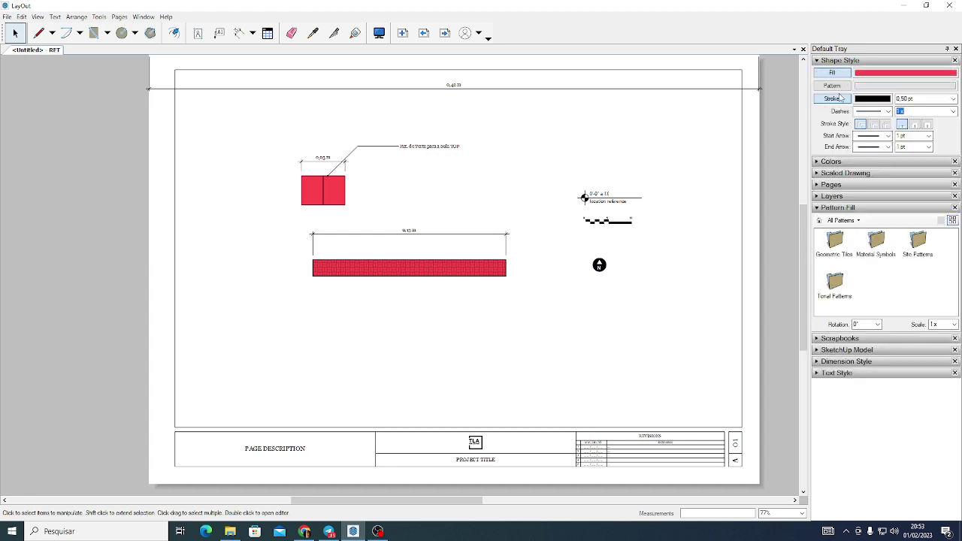
left_click(861, 62)
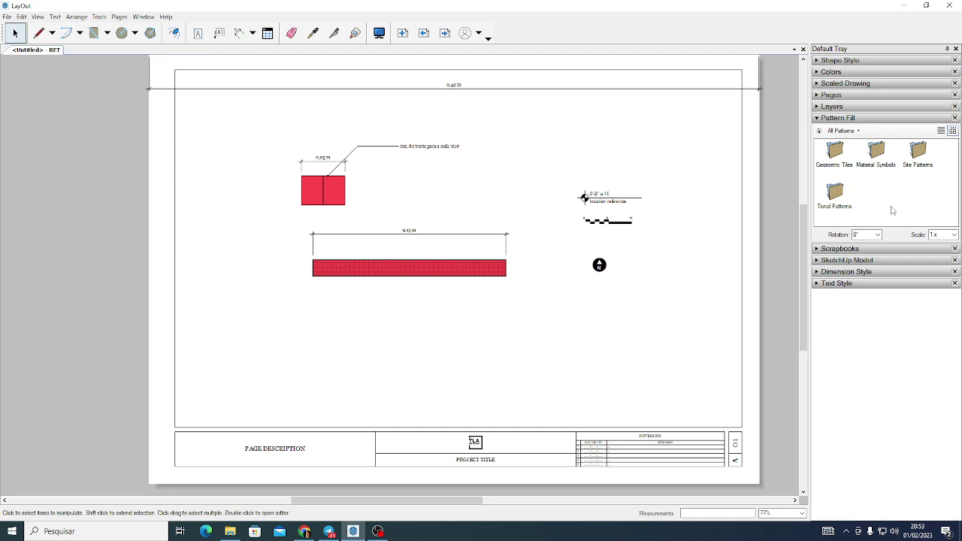
left_click(890, 119)
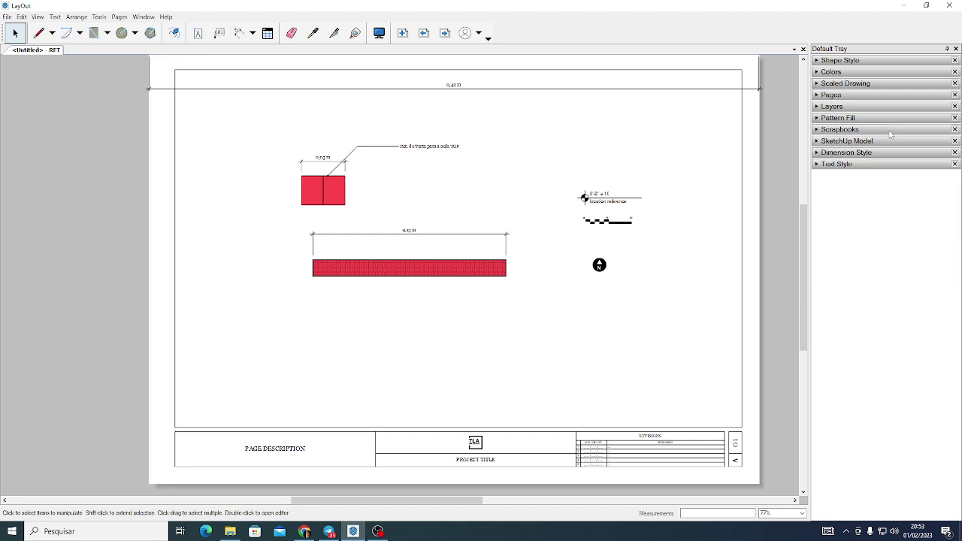
Place the Progress Drawing stamp from the TB-Simple Drafting Symbols scrapbook on the sheet below the north arrow
left_click(894, 131)
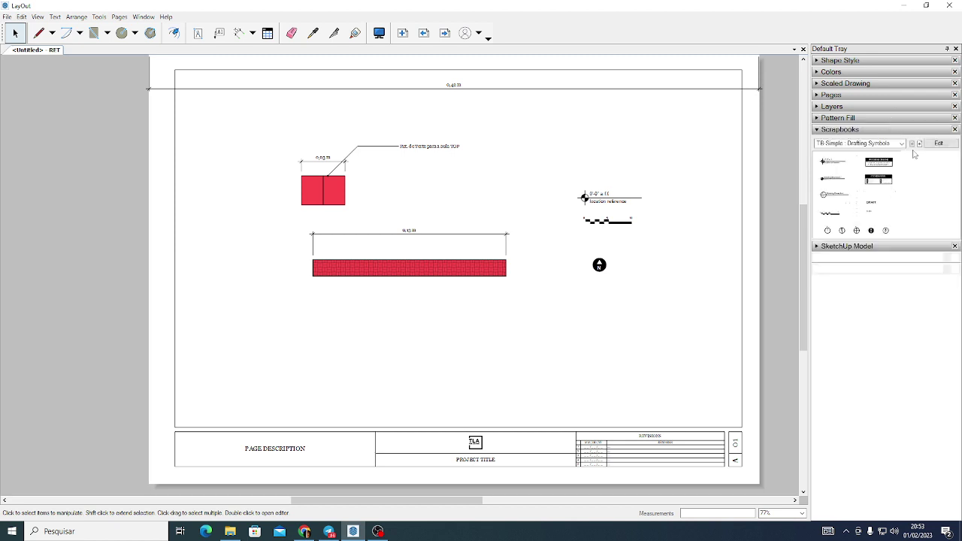
mouse_move(891, 162)
left_mouse_down()
mouse_move(754, 231)
mouse_move(633, 333)
left_mouse_up()
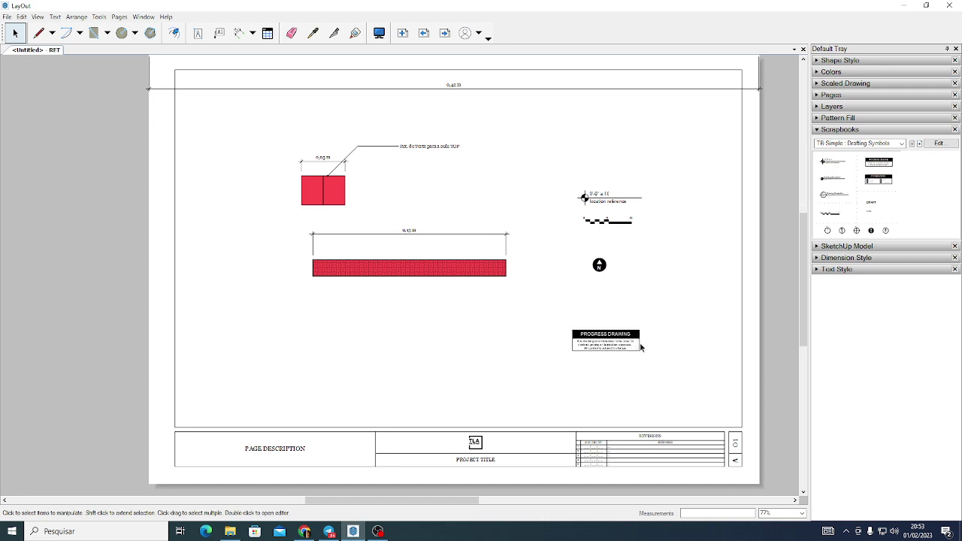
Inspect the Progress Drawing stamp up close, then examine the SketchUp Model section and expand Dimension Style instead
scroll(635, 331, "up", 5)
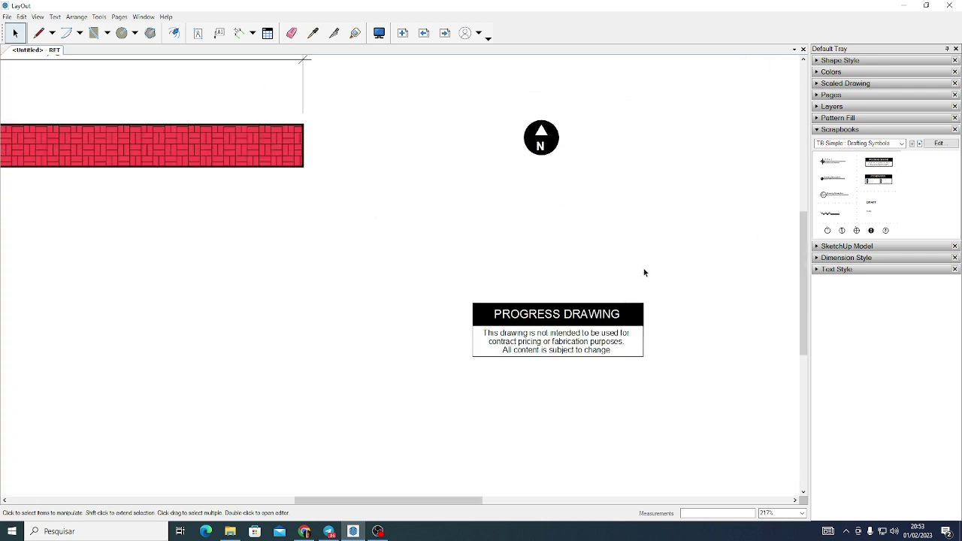
scroll(548, 268, "down", 5)
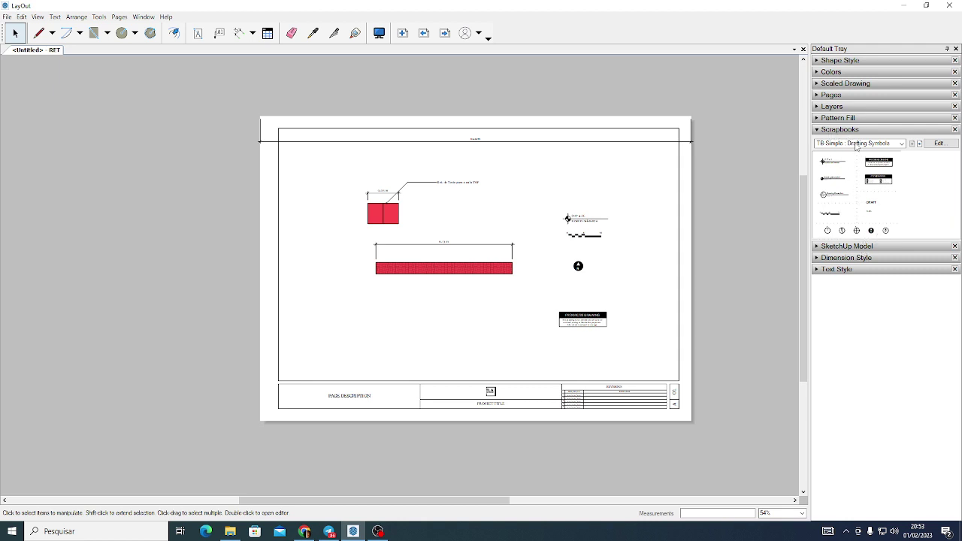
left_click(863, 248)
left_click(845, 130)
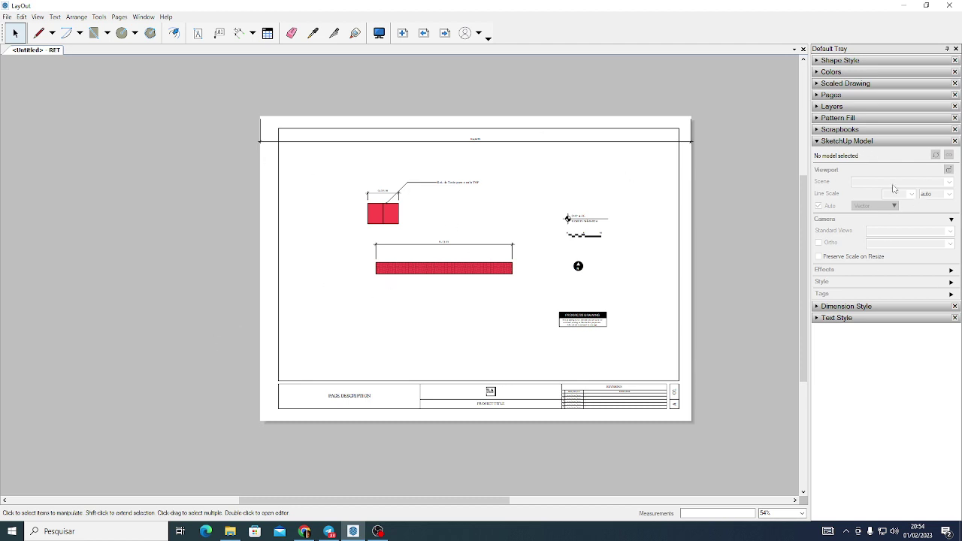
left_click(852, 142)
left_click(861, 153)
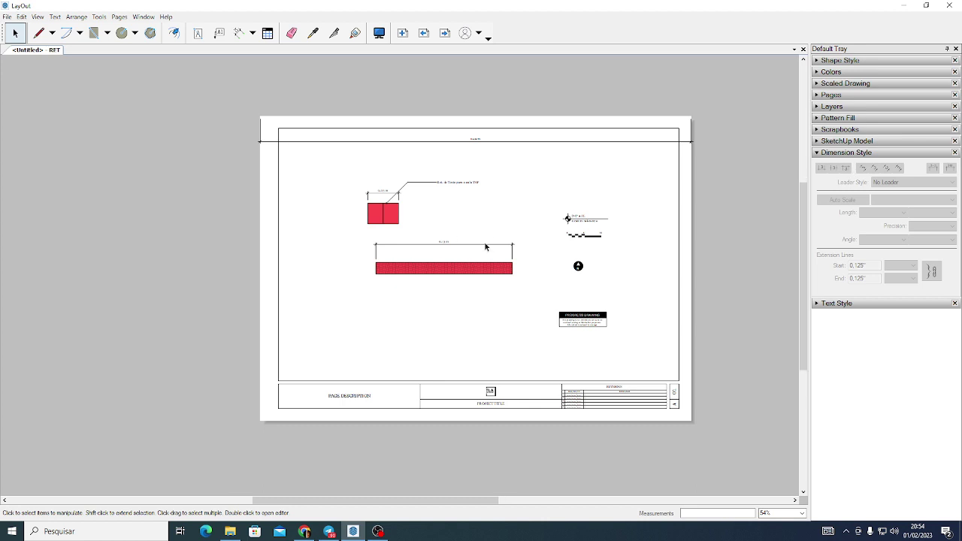
Select the dimension above the long patterned bar, try the One Segment and Two Segment leader styles, and set it to No Leader
scroll(485, 248, "up", 1)
scroll(470, 253, "up", 1)
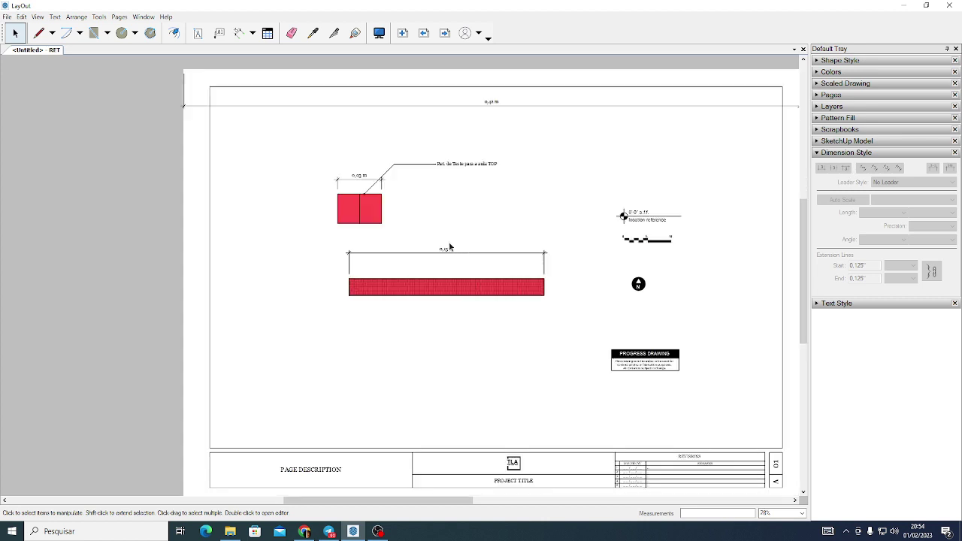
left_click(488, 252)
left_click(462, 250)
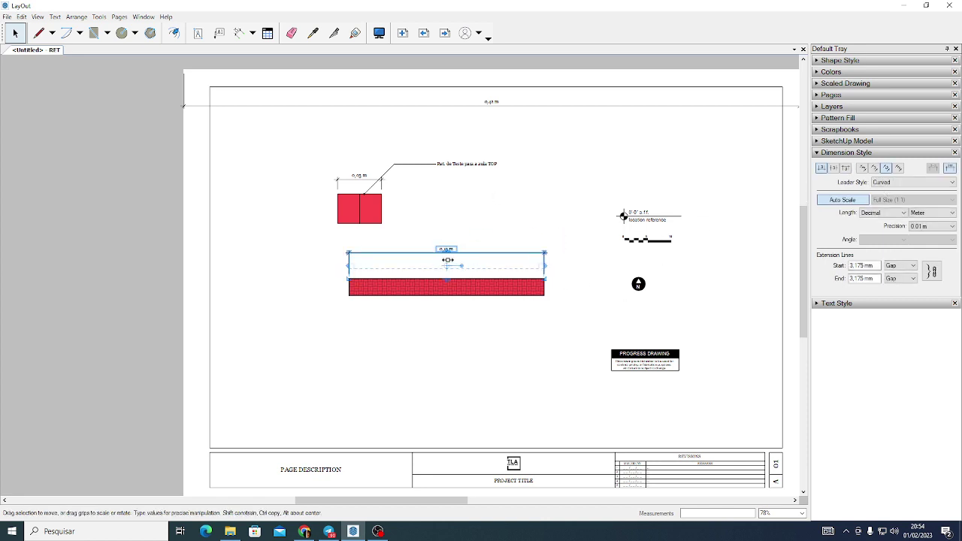
scroll(518, 225, "up", 3)
left_click(902, 182)
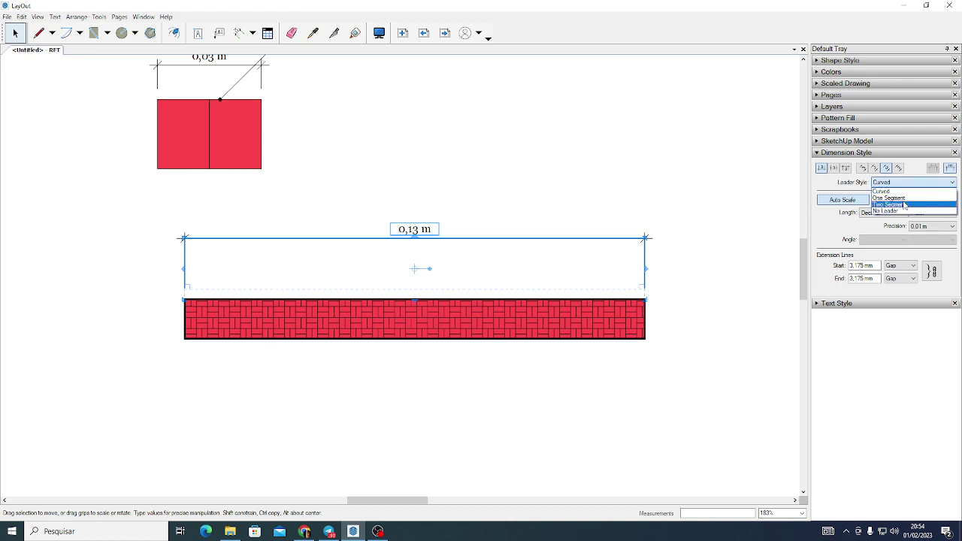
left_click(902, 198)
left_click(904, 183)
left_click(909, 210)
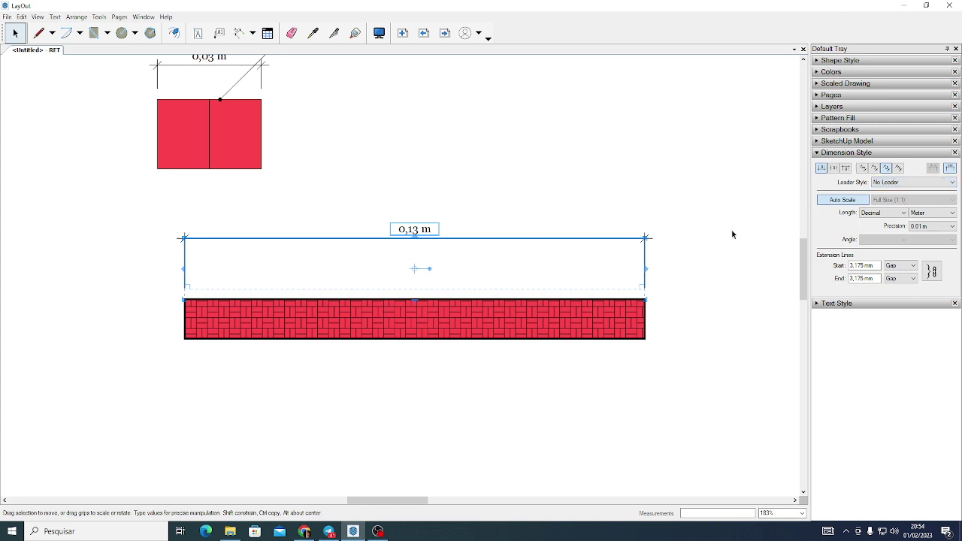
left_click(894, 183)
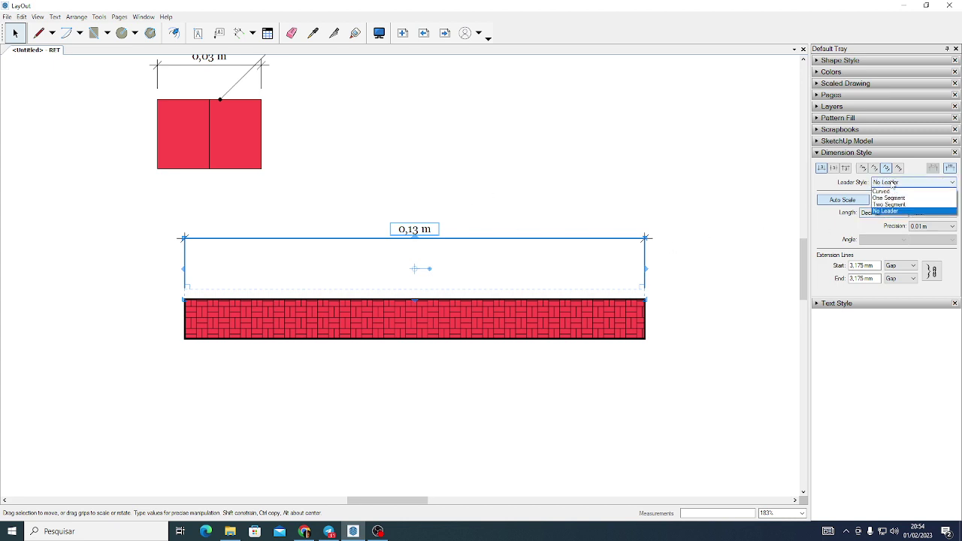
left_click(900, 205)
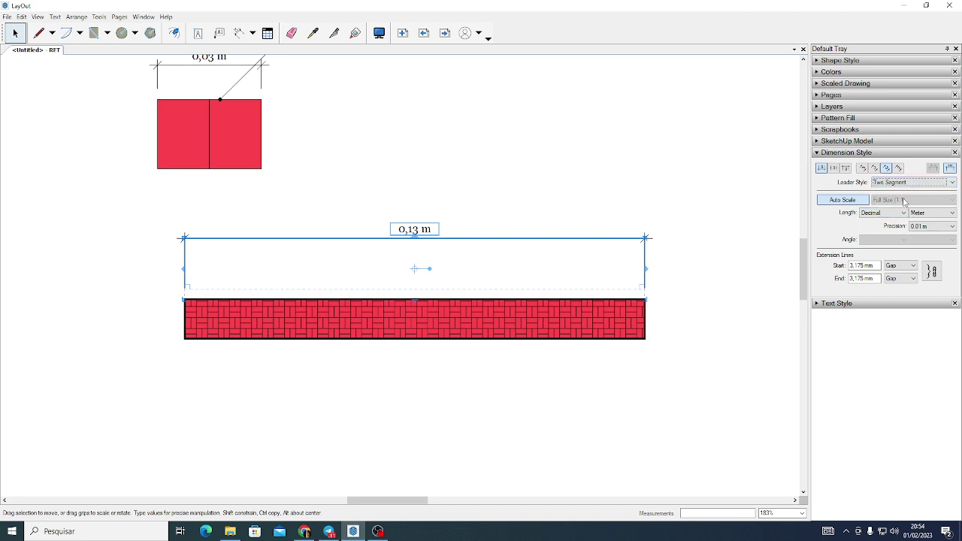
left_click(910, 183)
left_click(906, 211)
Review the length format and precision options available for the selected dimension
left_click(902, 213)
left_click(902, 215)
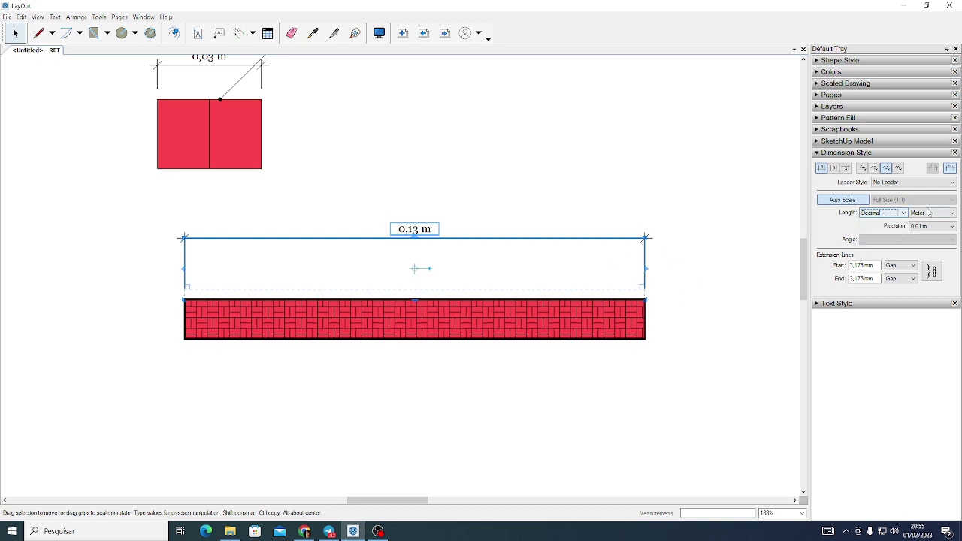
left_click(951, 226)
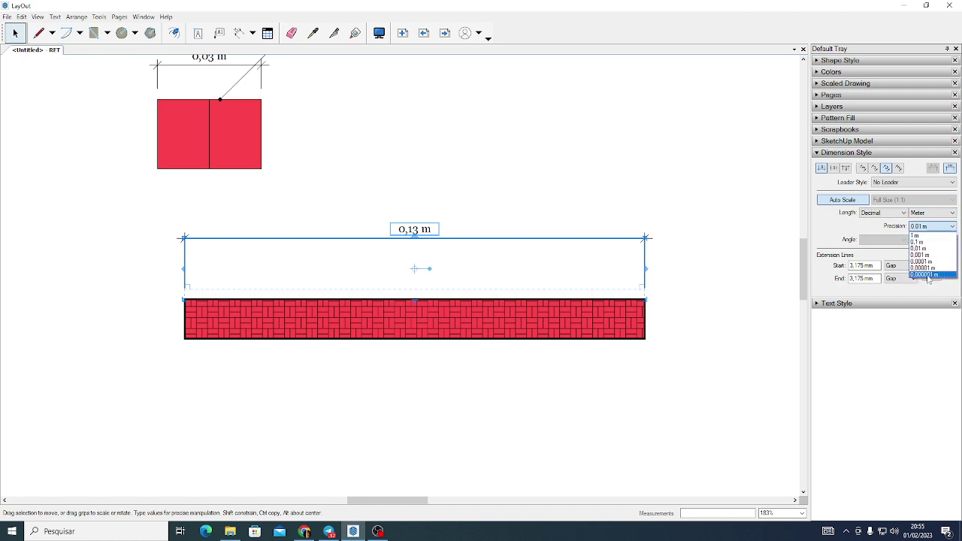
left_click(934, 226)
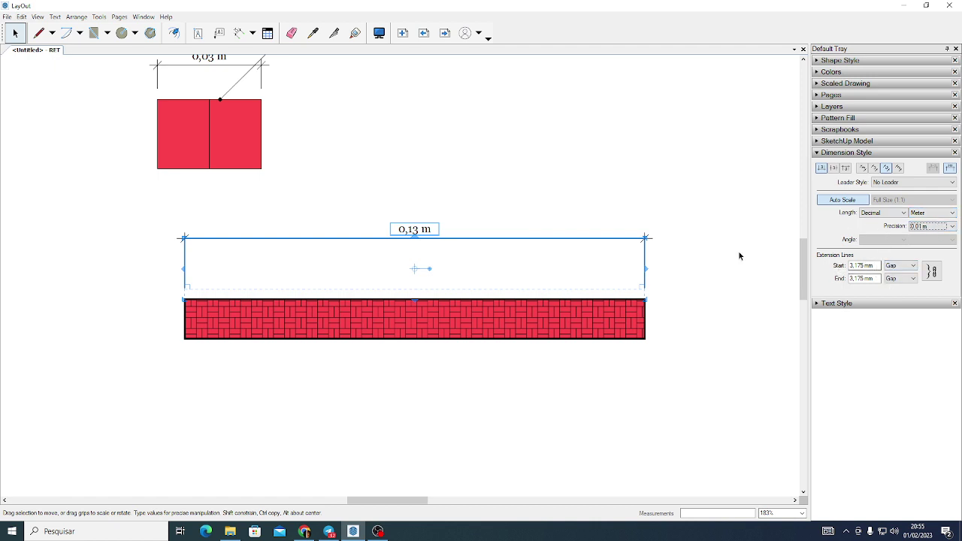
Try the Length option on the dimension's extension lines and return both the start and end to Gap
left_click(877, 265)
left_click(900, 265)
left_click(907, 273)
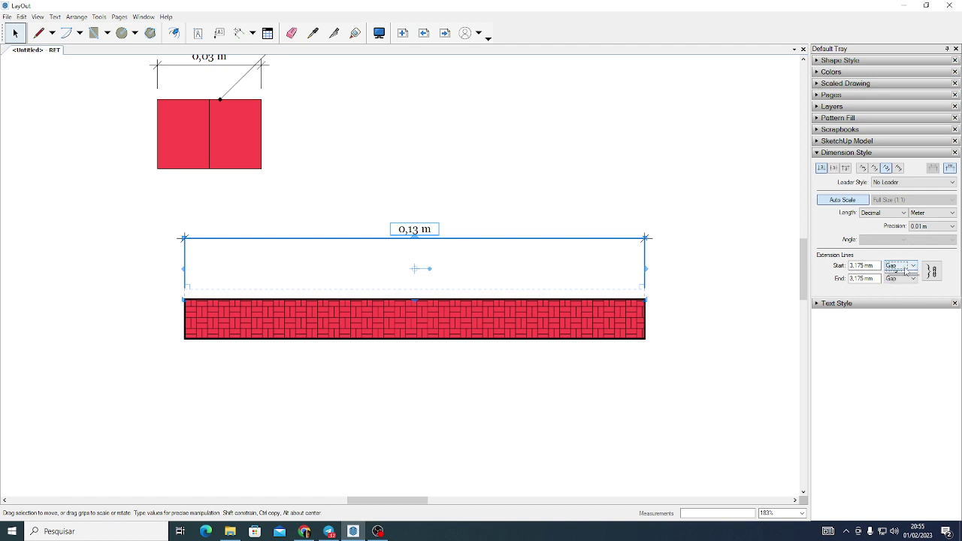
left_click(907, 268)
left_click(908, 281)
left_click(907, 268)
left_click(908, 281)
left_click(907, 267)
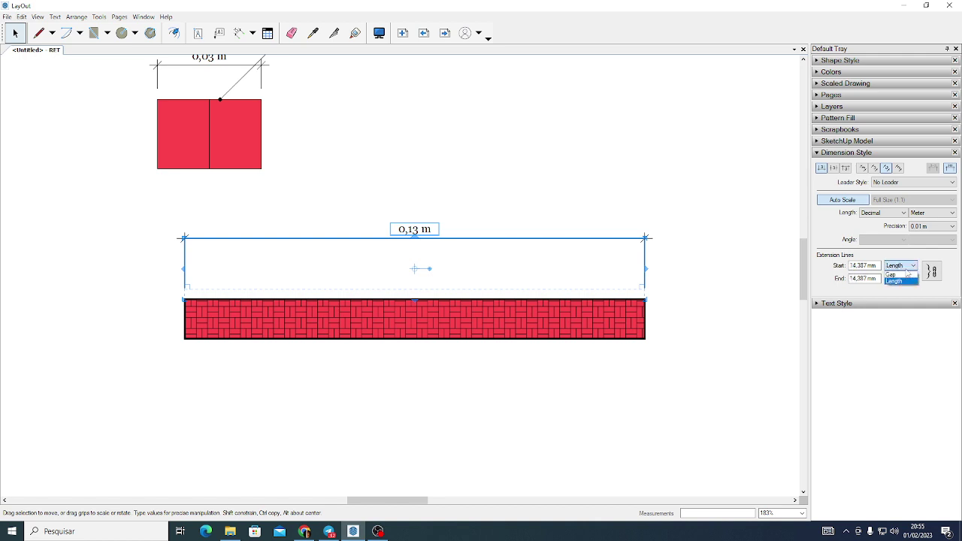
left_click(905, 275)
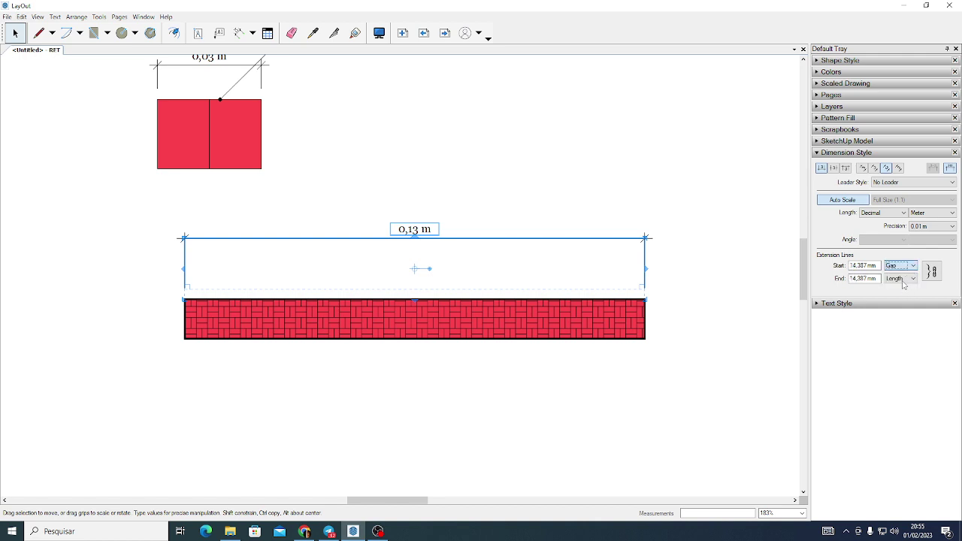
left_click(909, 280)
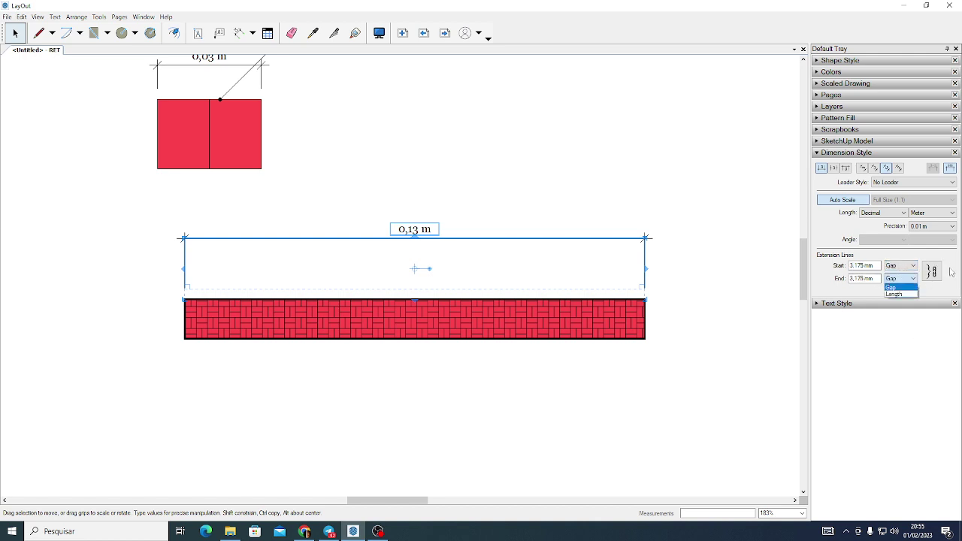
left_click(926, 277)
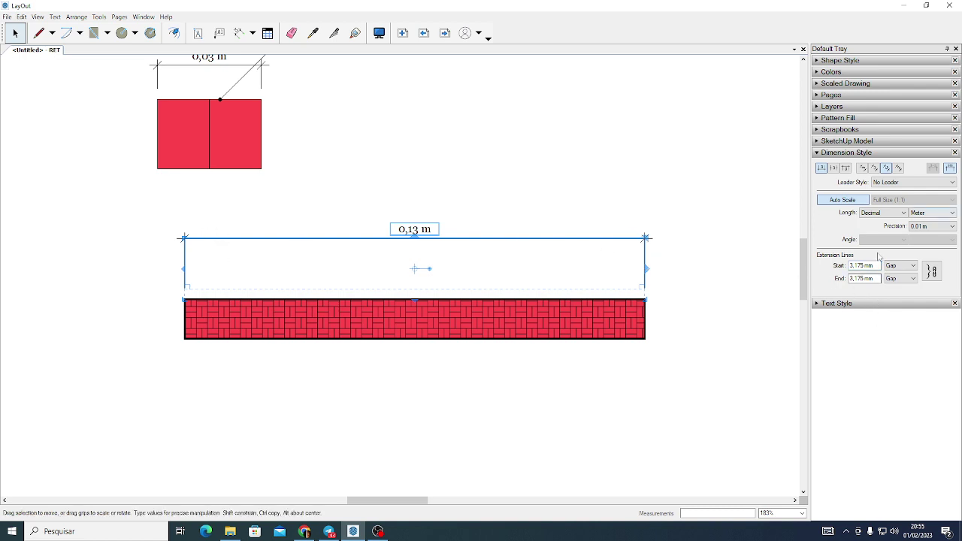
Try the centred text position on the dimension line, then place the dimension text below the line
left_click(838, 154)
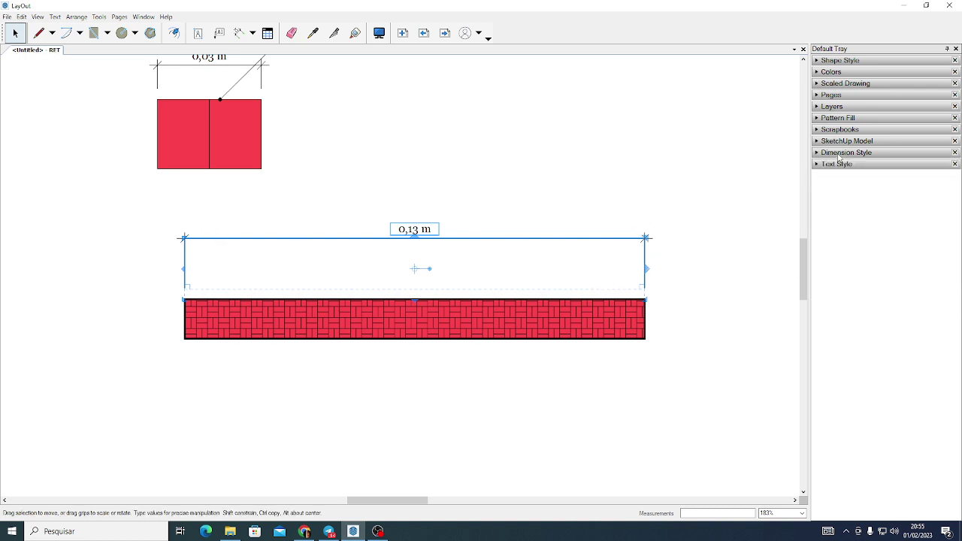
left_click(838, 155)
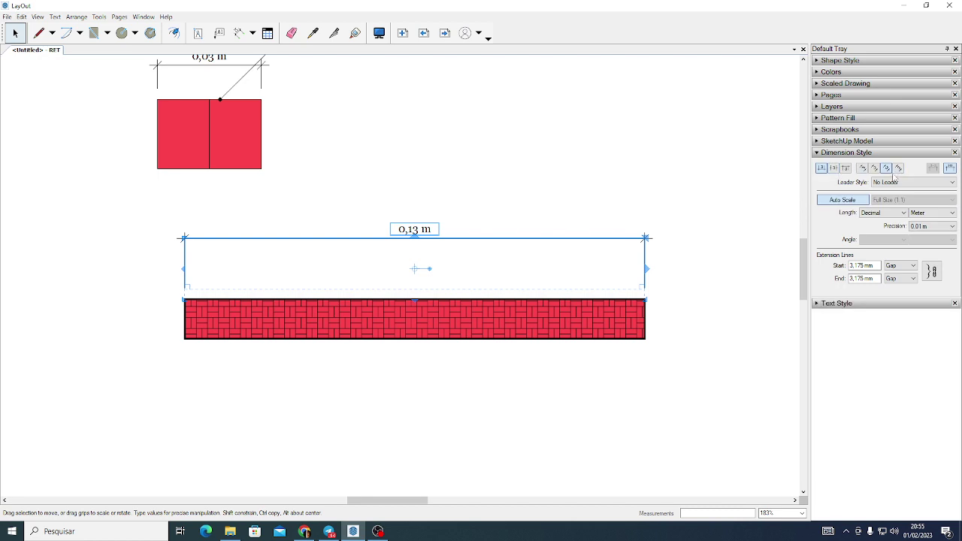
left_click(846, 168)
left_click(833, 168)
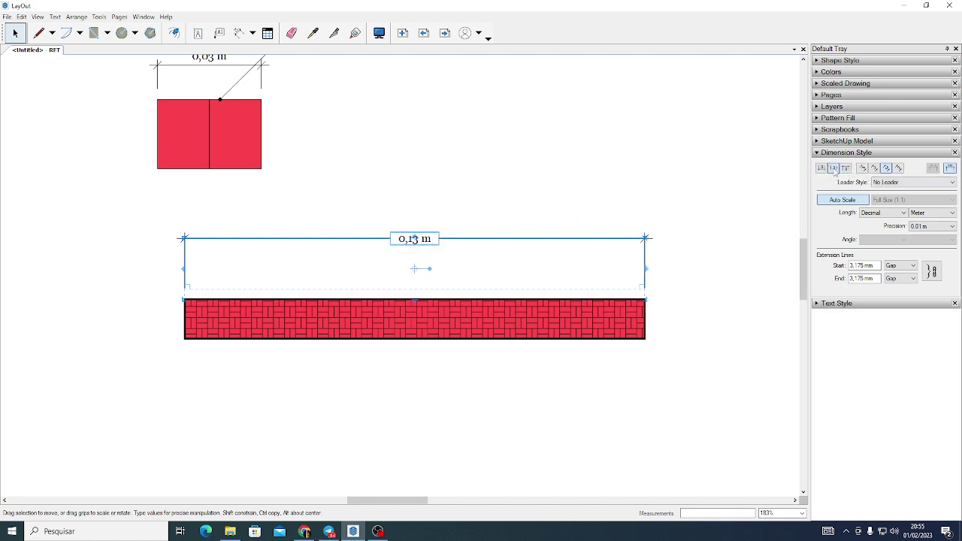
left_click(846, 168)
Set the dimension text to Arial Black, Bold, 10 pt, collapse the text settings and deselect the dimension
left_click(850, 155)
left_click(857, 165)
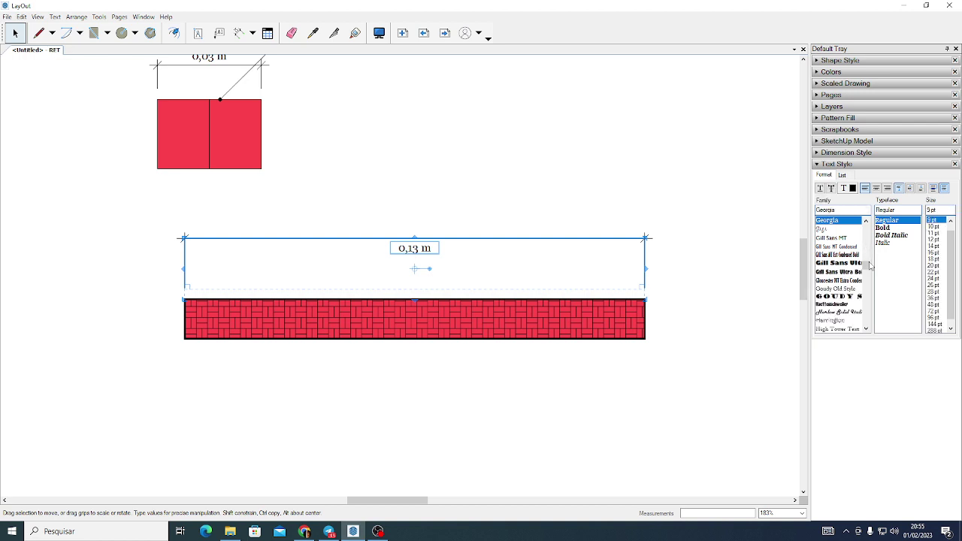
left_click(835, 245)
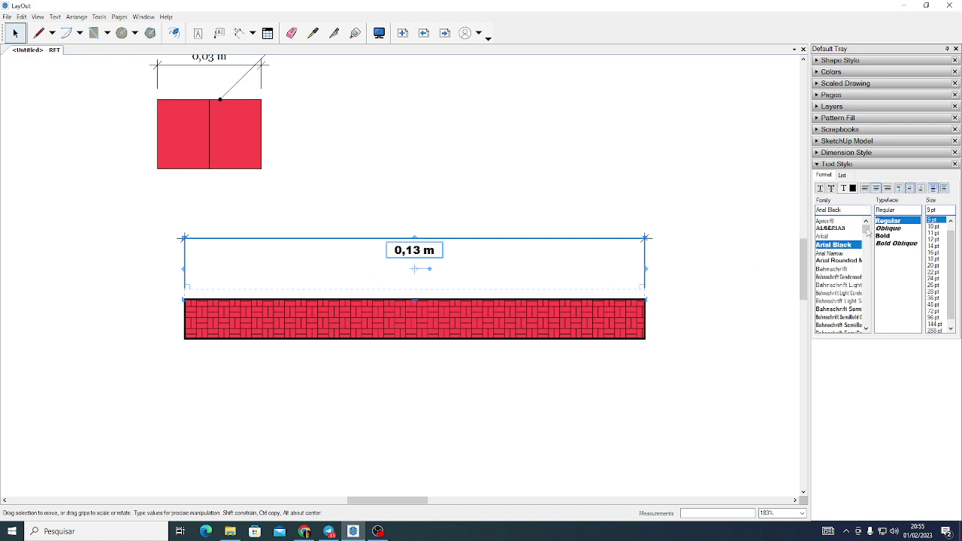
left_click(889, 222)
left_click(891, 236)
left_click(935, 305)
left_click(935, 227)
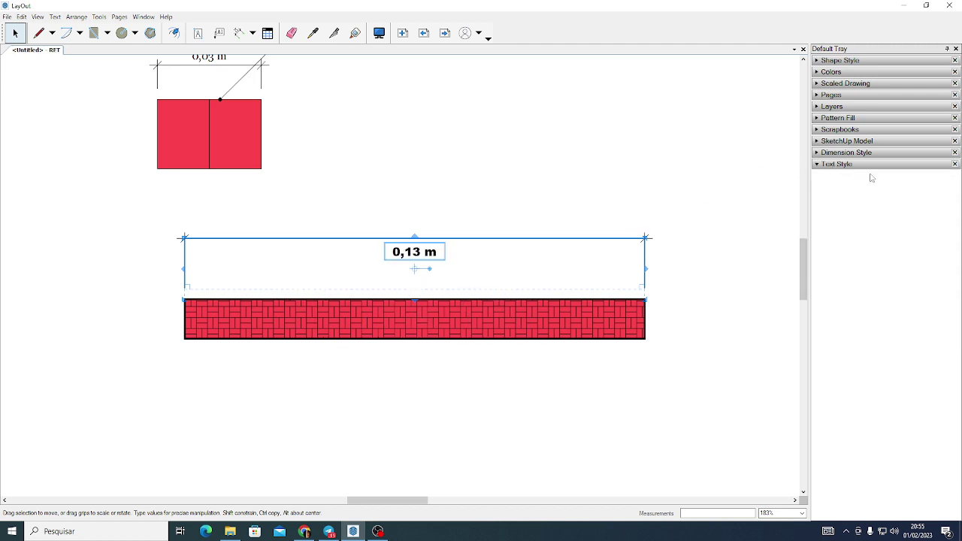
scroll(568, 342, "down", 6)
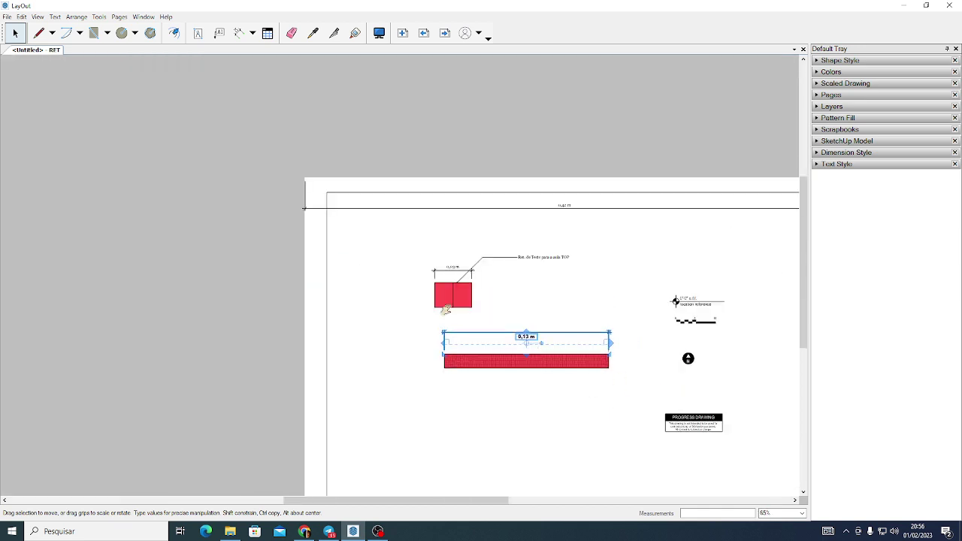
middle_click_drag(673, 396, 410, 362)
middle_click_drag(330, 353, 362, 381)
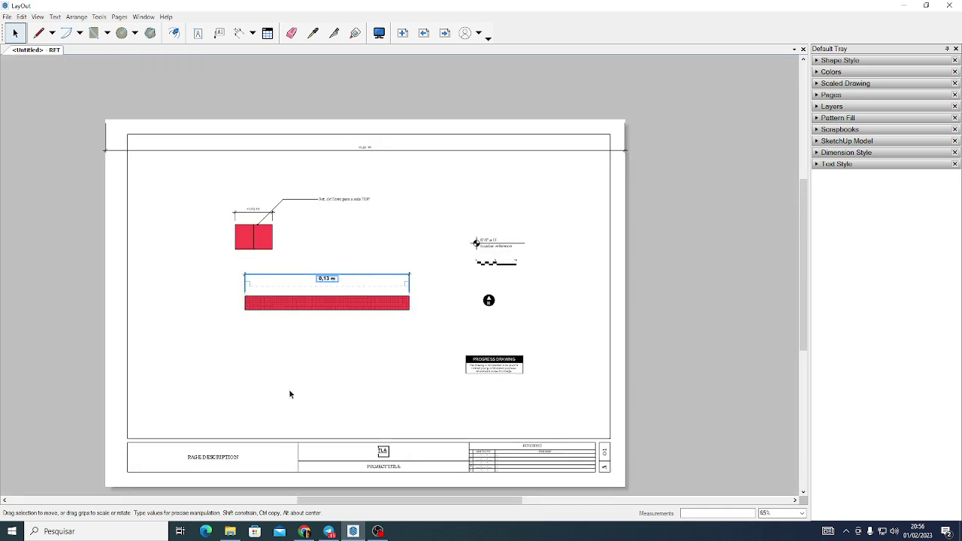
left_click(317, 320)
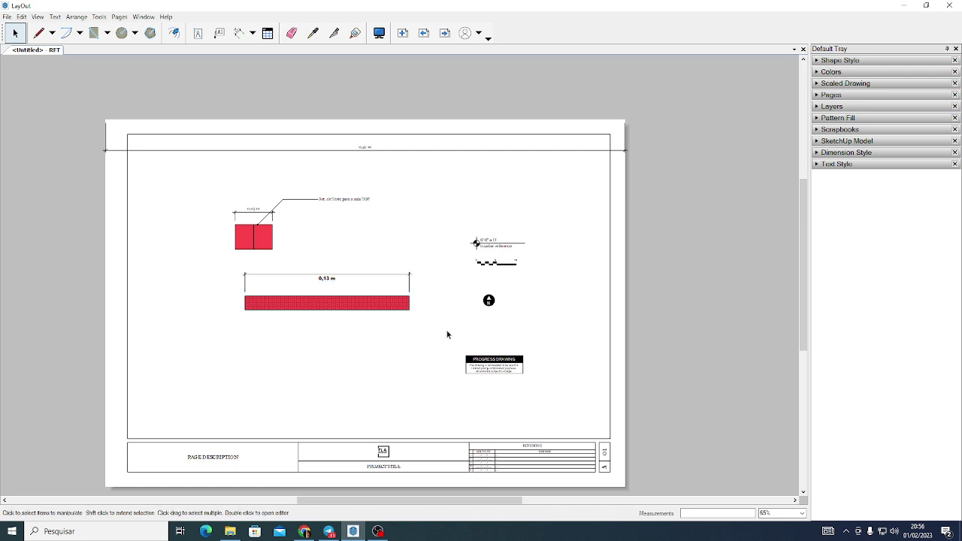
left_click(359, 274)
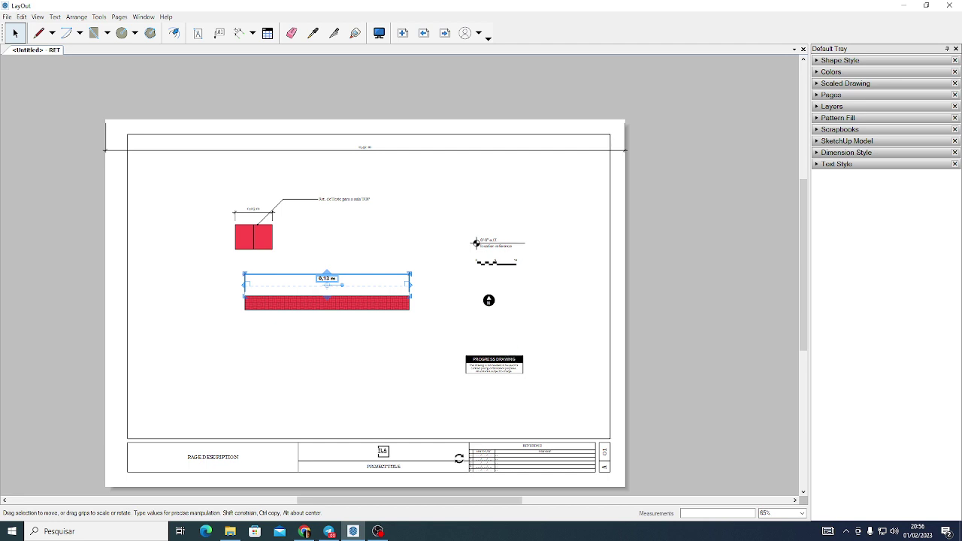
left_click(526, 365)
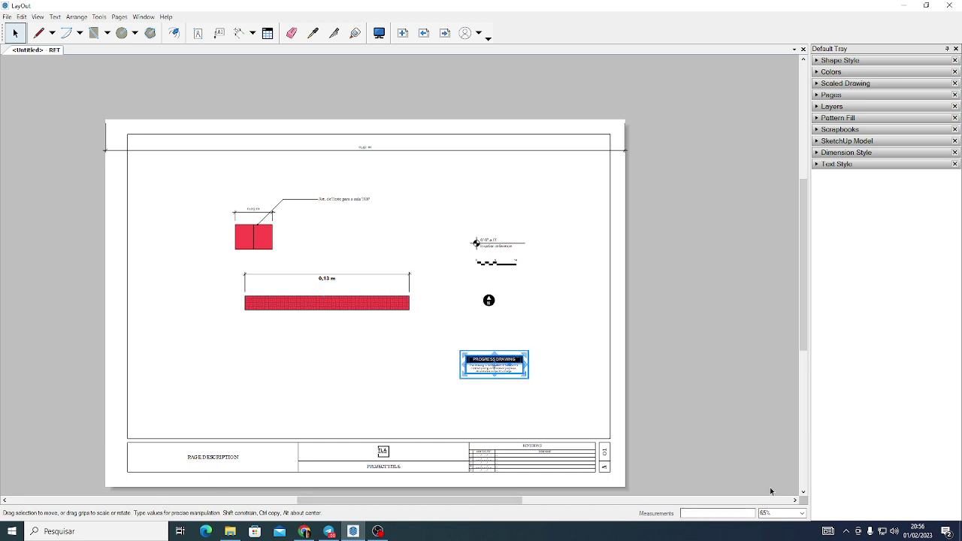
key("Escape")
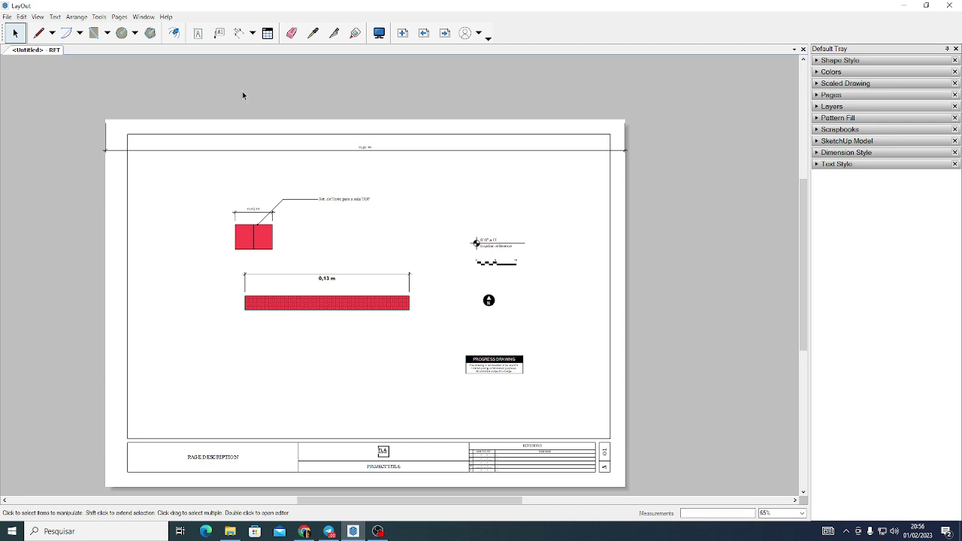
Draw a stepped polyline below the hatched rectangle with a 75 mm horizontal segment, a vertical segment and a horizontal segment about 44 mm long
key("l")
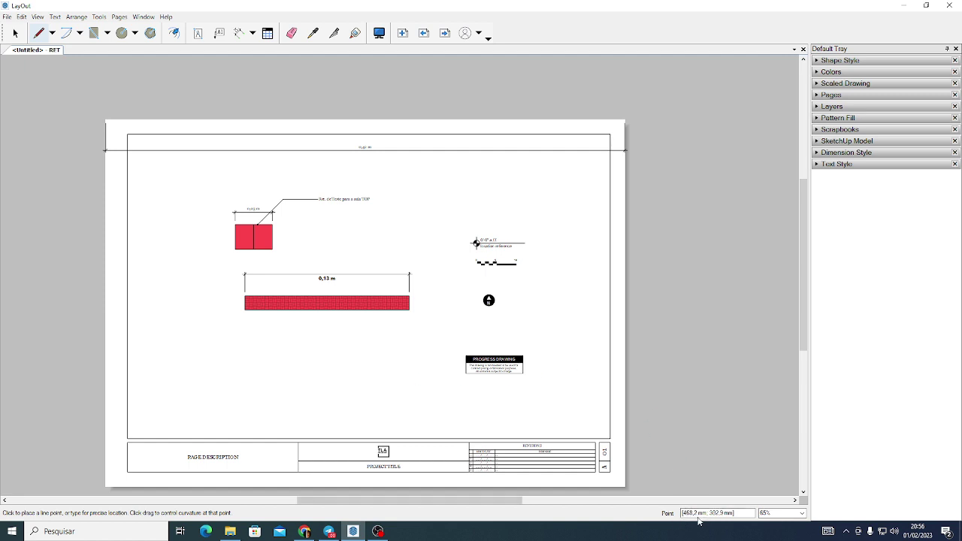
left_click(202, 393)
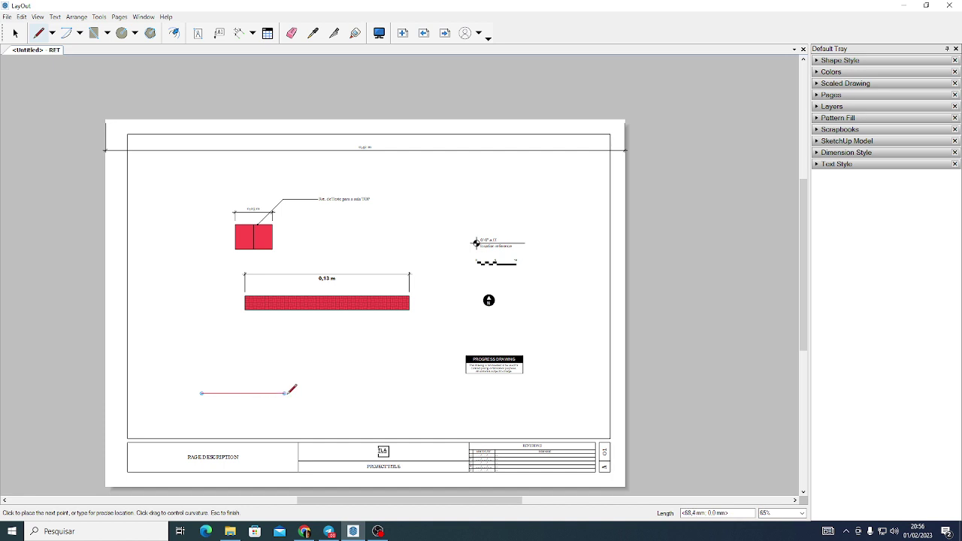
type("75")
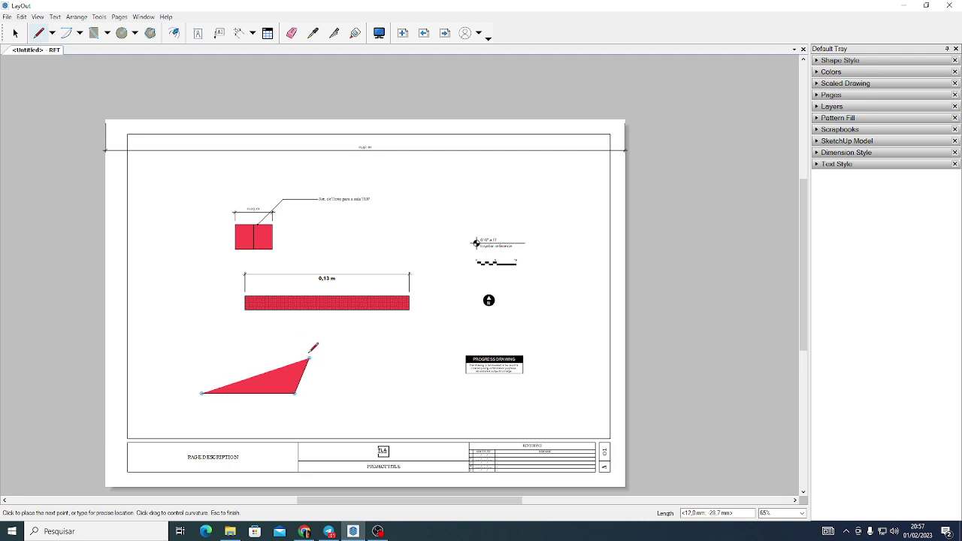
left_click(295, 344)
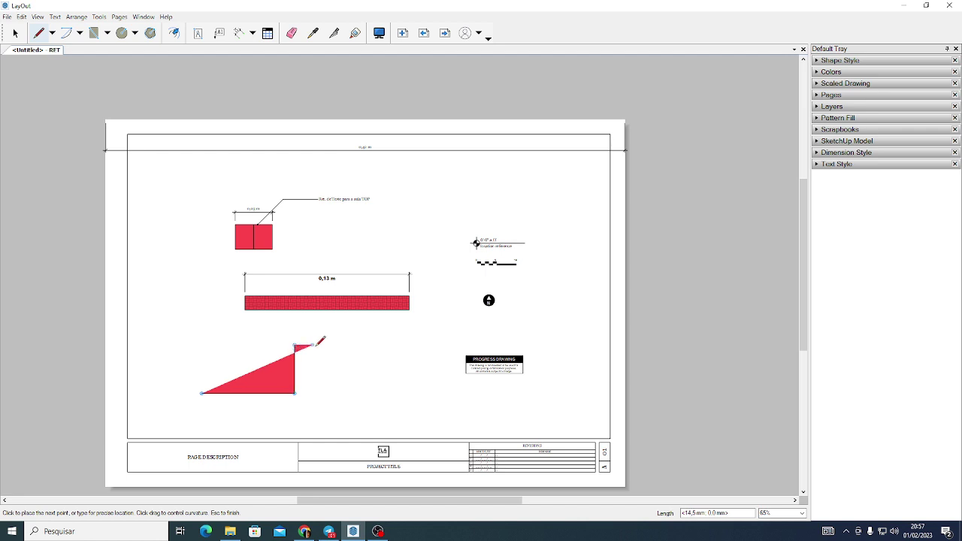
type("15")
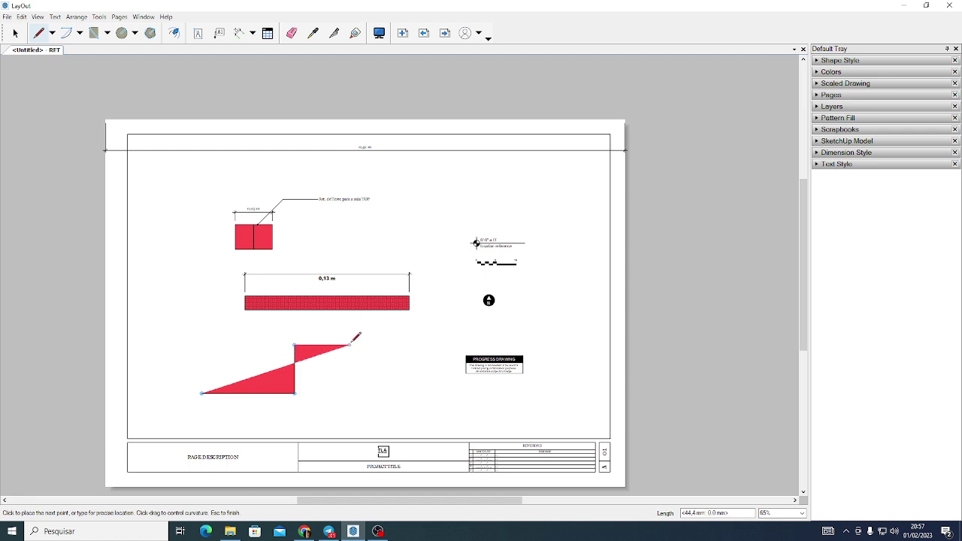
key("Escape")
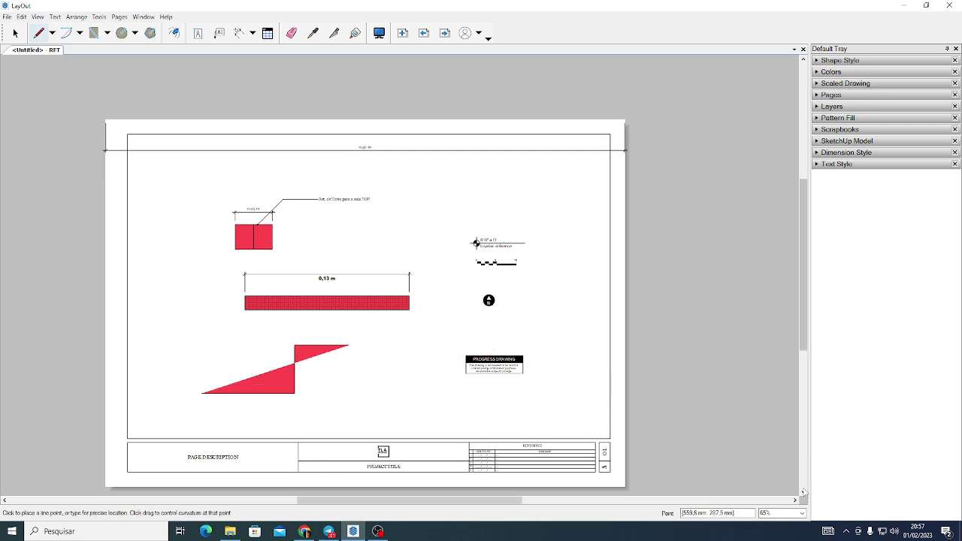
Try the Zoom To Page, Zoom Extents and 25% zoom presets on the sheet
left_click(802, 512)
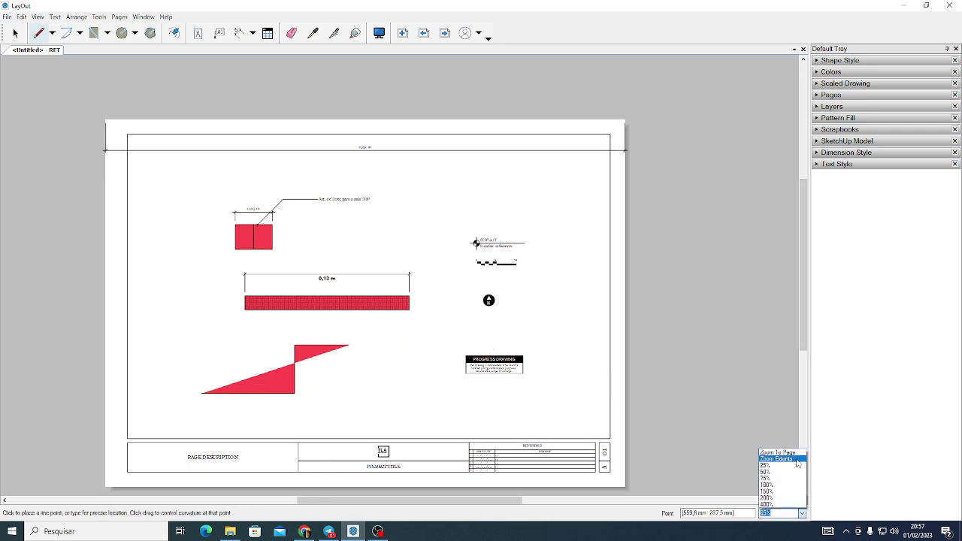
left_click(797, 454)
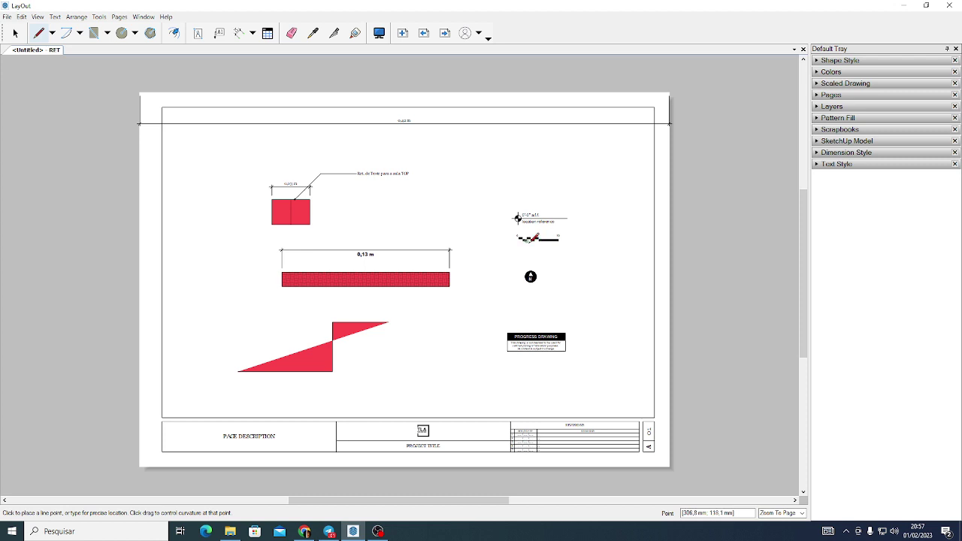
left_click(802, 513)
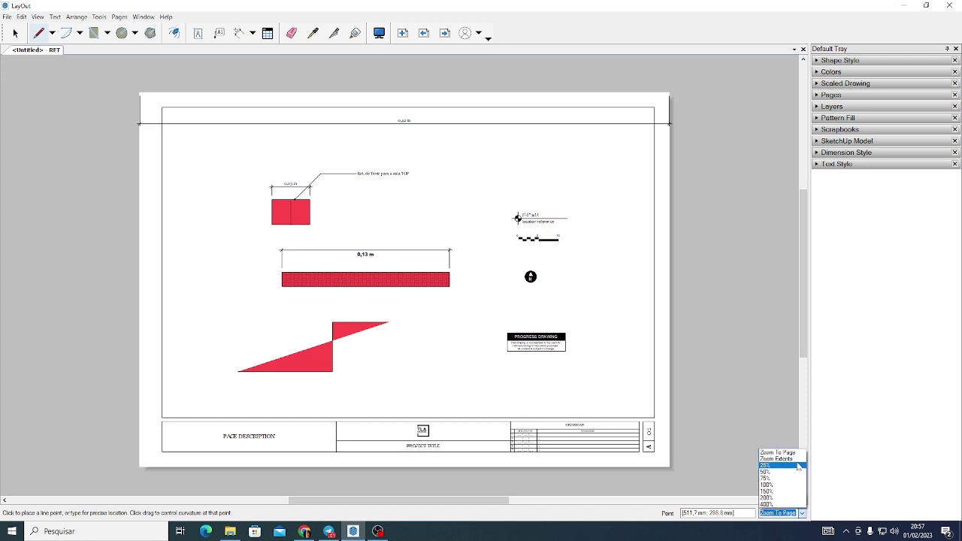
left_click(792, 458)
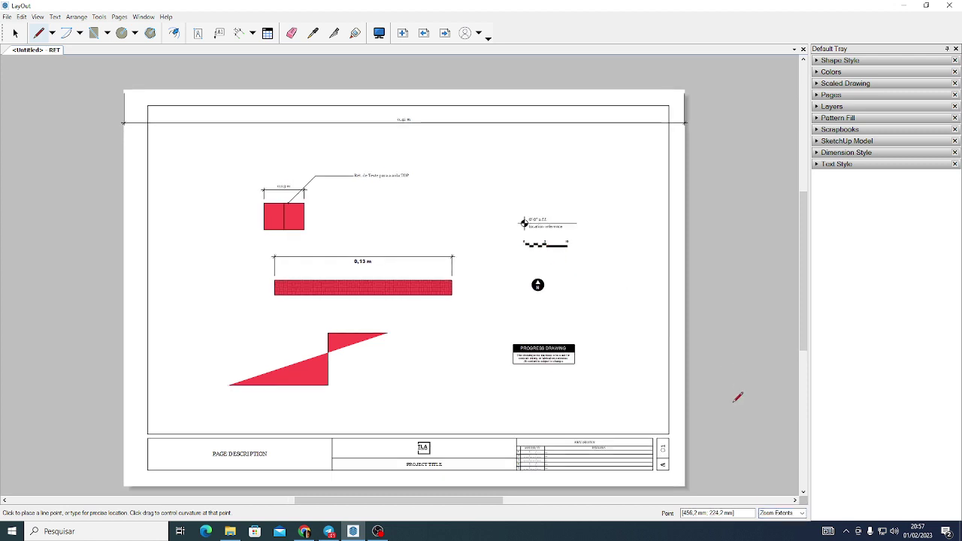
left_click(802, 513)
left_click(774, 465)
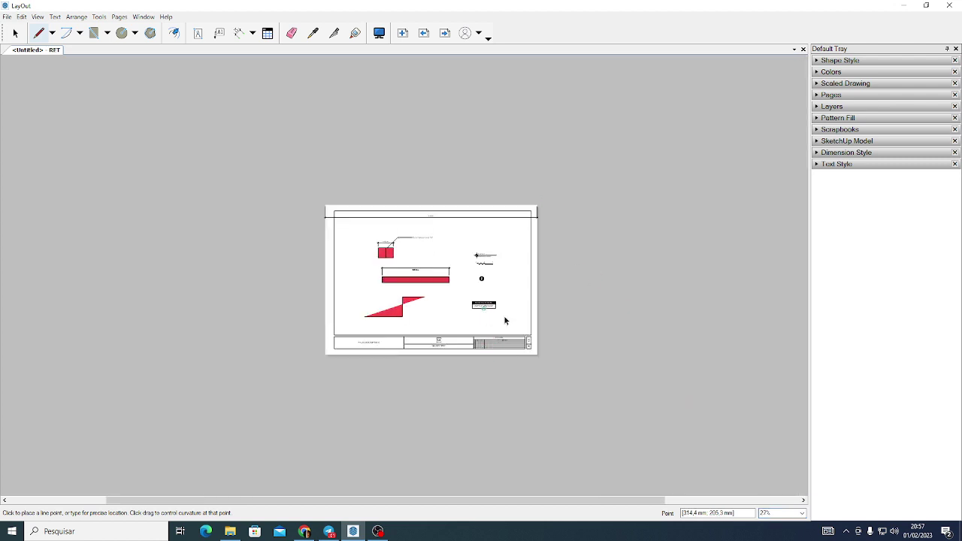
Leave the line tool, inspect the hatched rectangle at 400% zoom and return to an overview of the whole sheet
key("space")
left_click(794, 513)
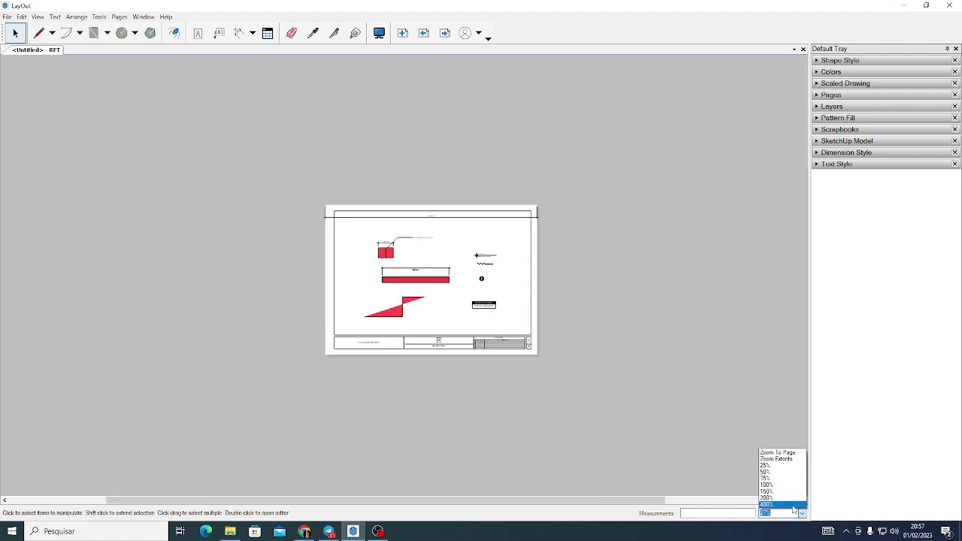
left_click(793, 505)
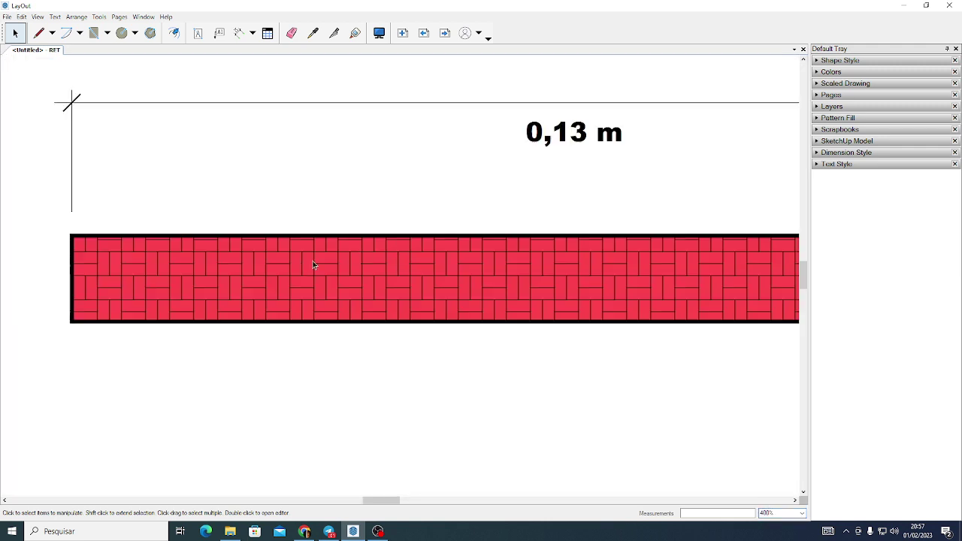
middle_click_drag(341, 270, 496, 279)
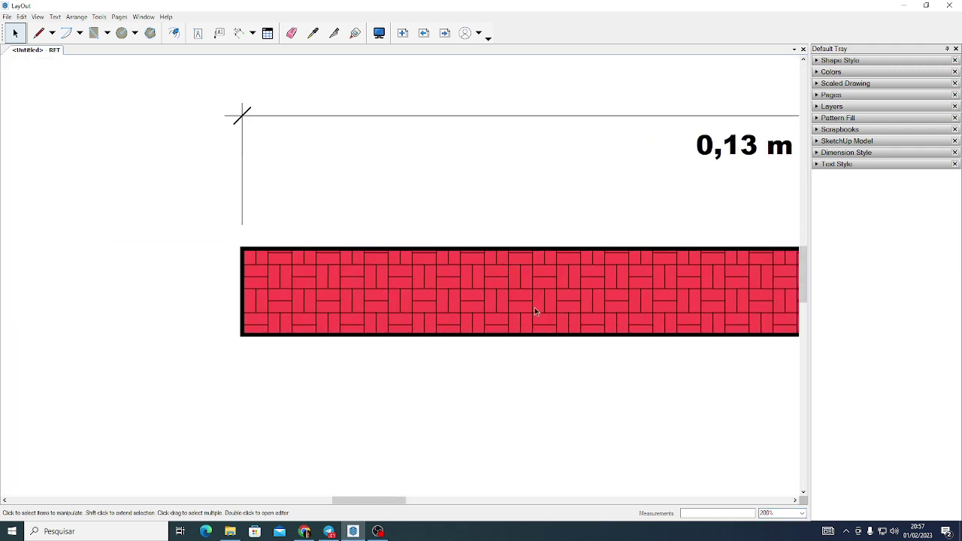
scroll(534, 307, "down", 3)
scroll(571, 306, "down", 1)
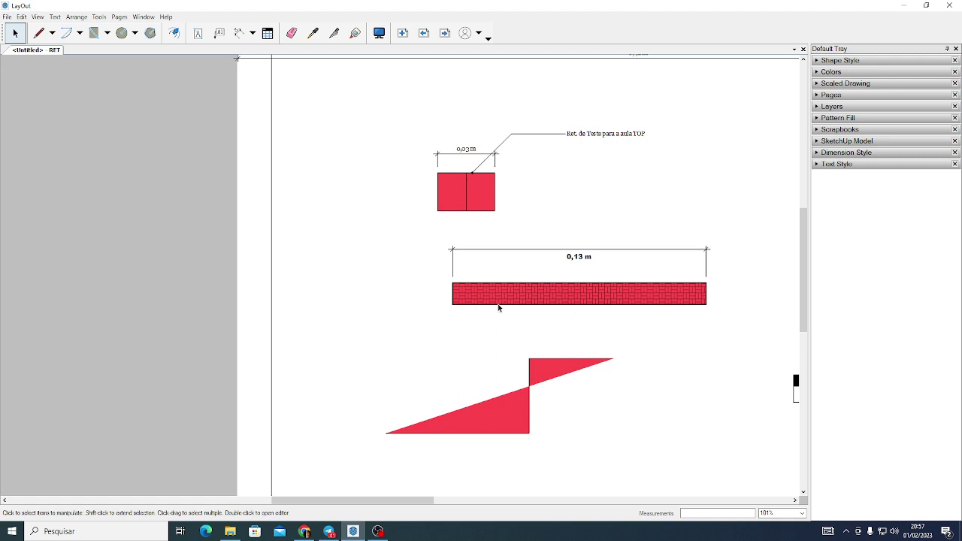
scroll(502, 307, "down", 1)
scroll(550, 297, "down", 1)
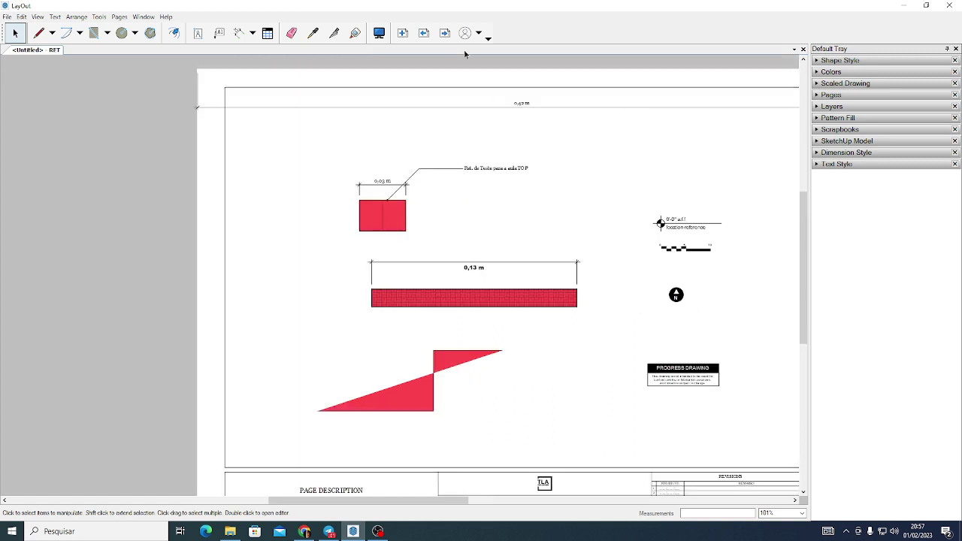
scroll(631, 215, "down", 2)
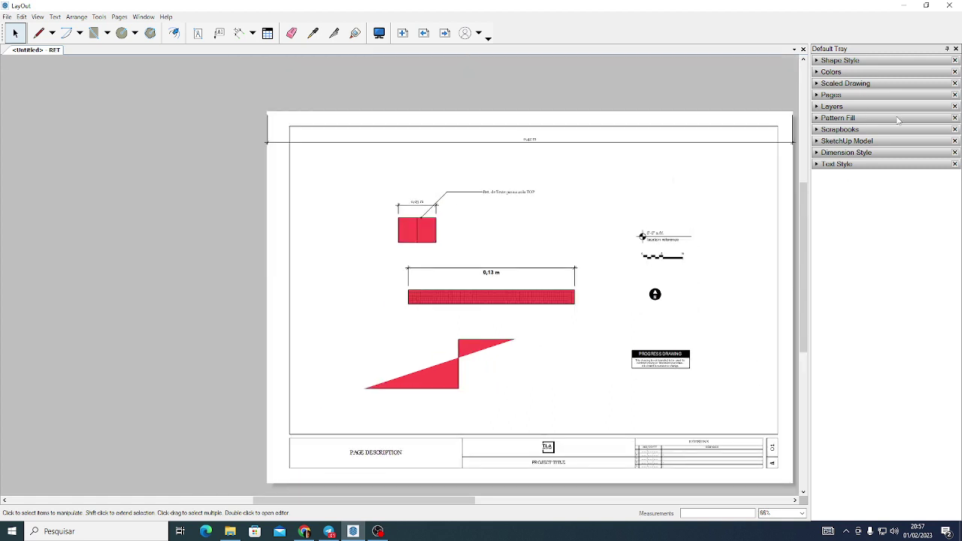
Expand the SketchUp Model tray section to view its viewport and camera settings
left_click(862, 141)
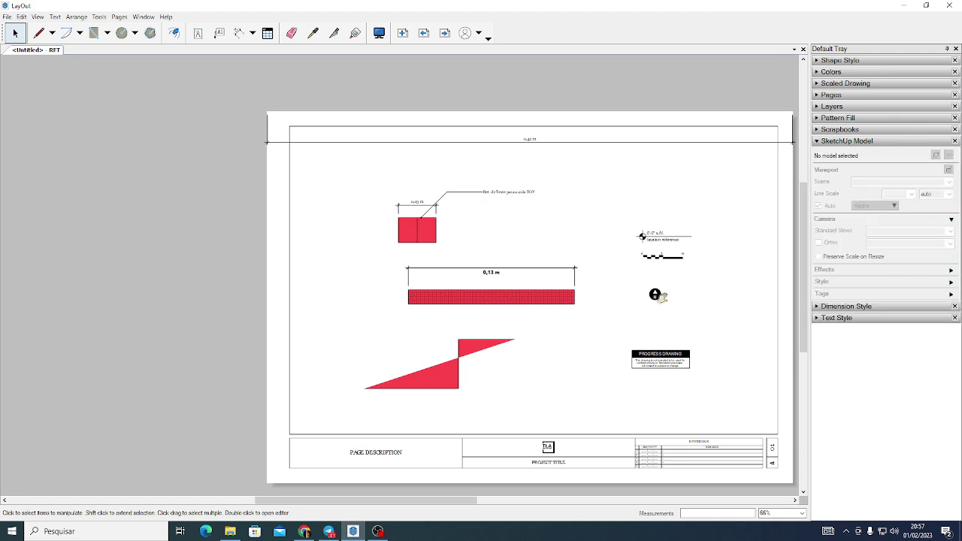
scroll(334, 403, "down", 2)
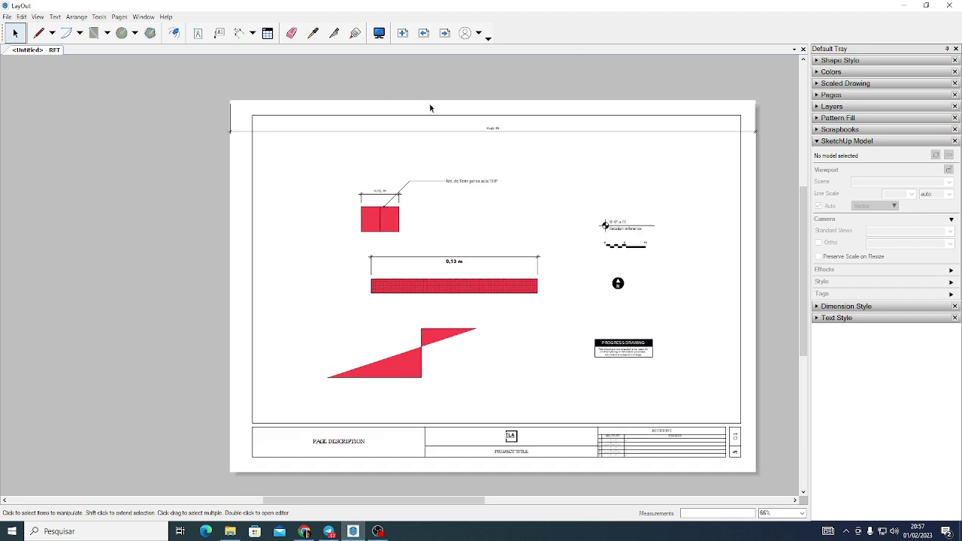